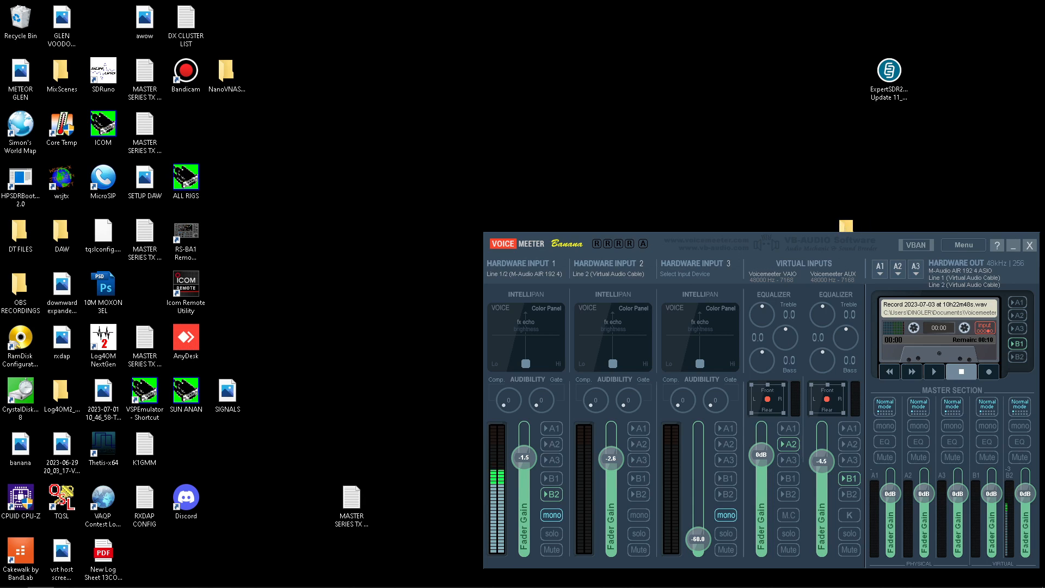
Launch the vsthost application from the dvsthostx64 (1) folder
drag(1044, 46, 529, 29)
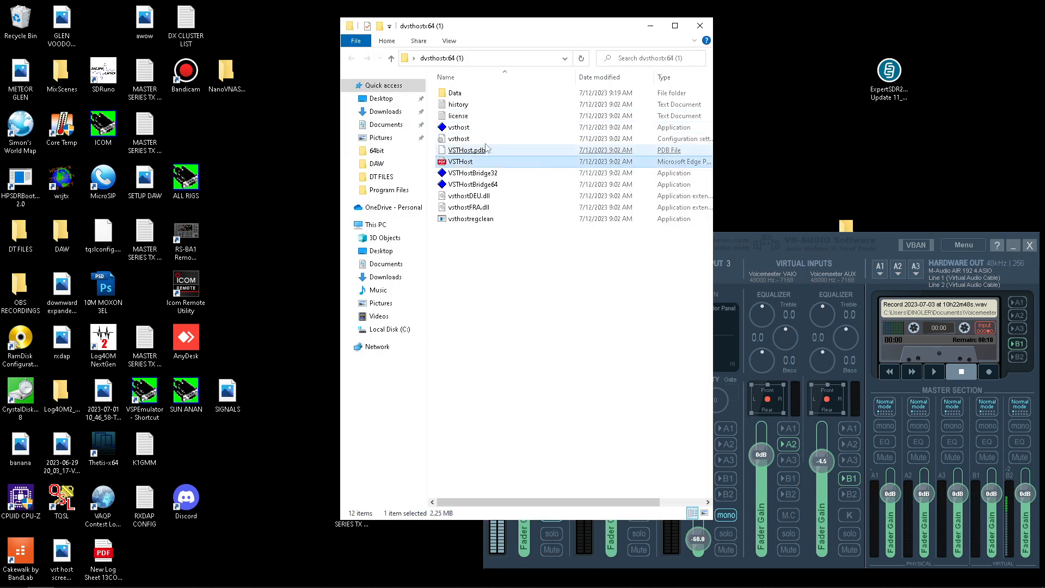
click(452, 129)
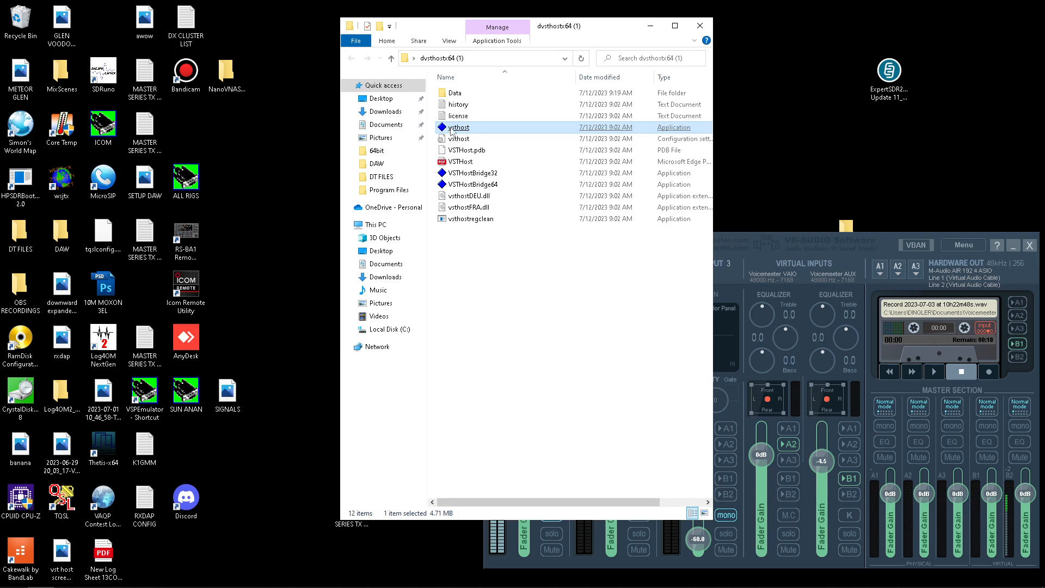
right_click(452, 130)
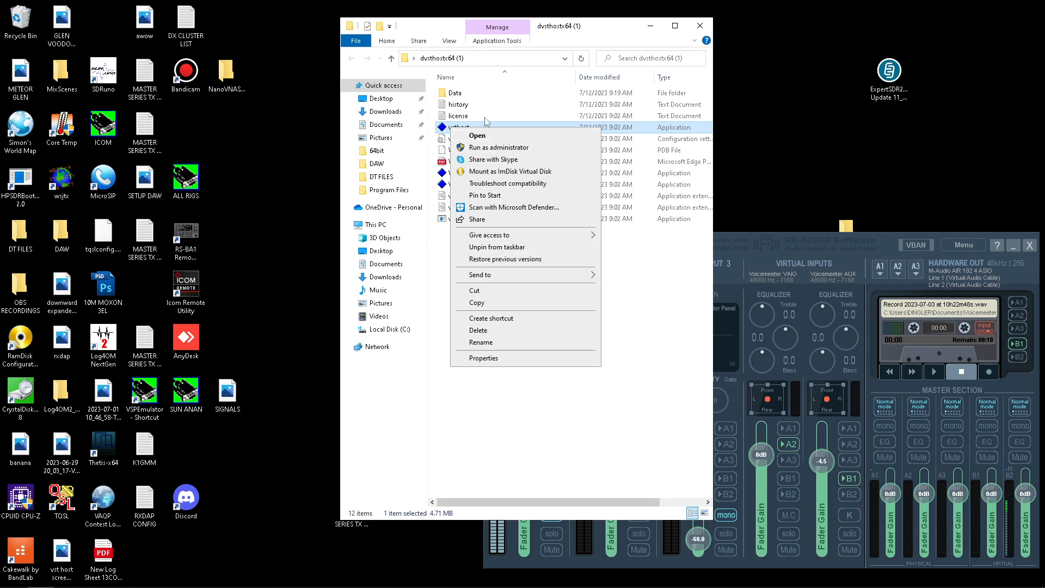
click(553, 429)
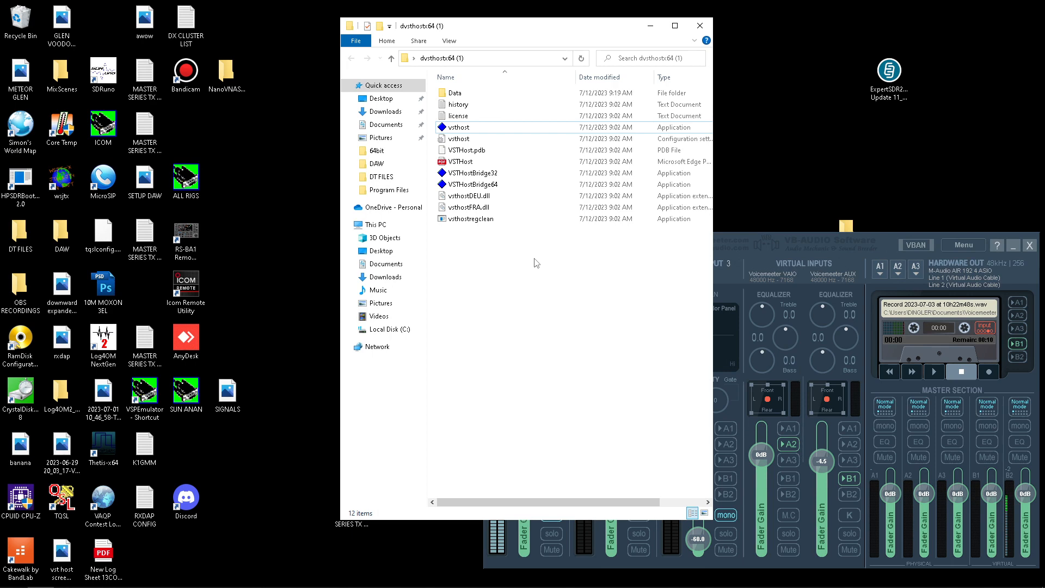
click(458, 128)
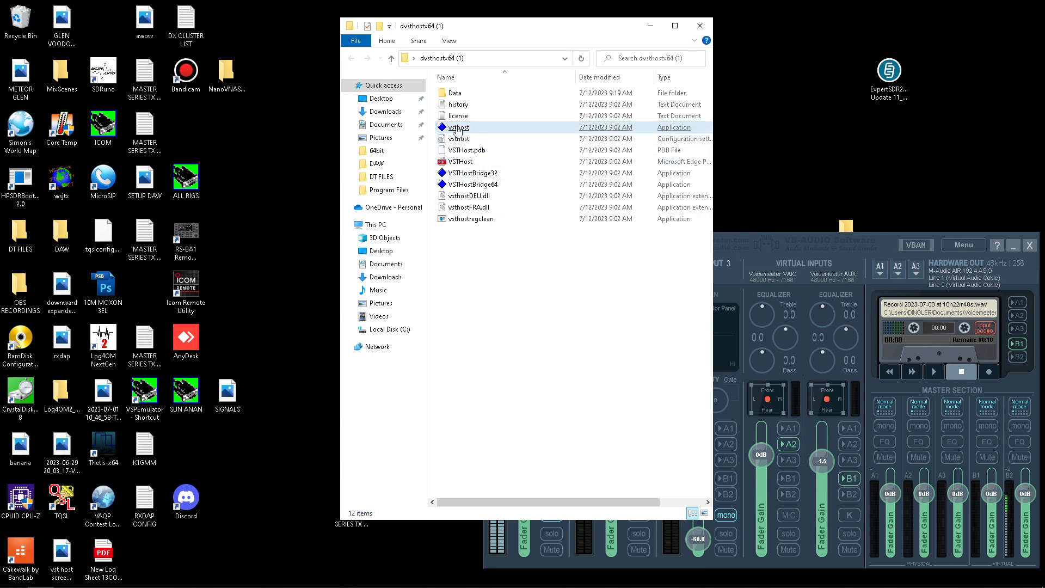
double_click(458, 128)
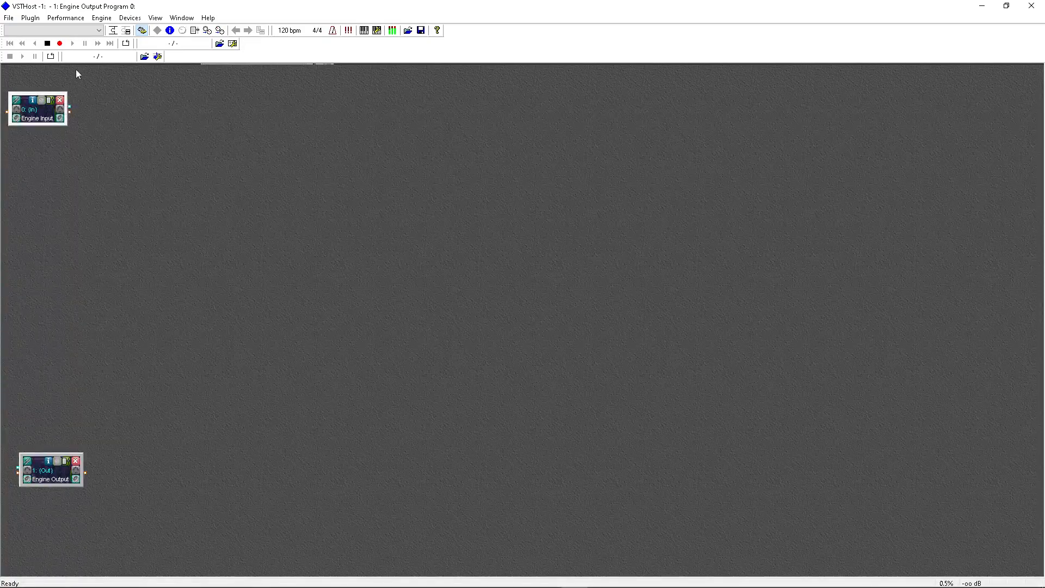
Review the wave device settings for input port, output port, sample rate and buffer
click(129, 18)
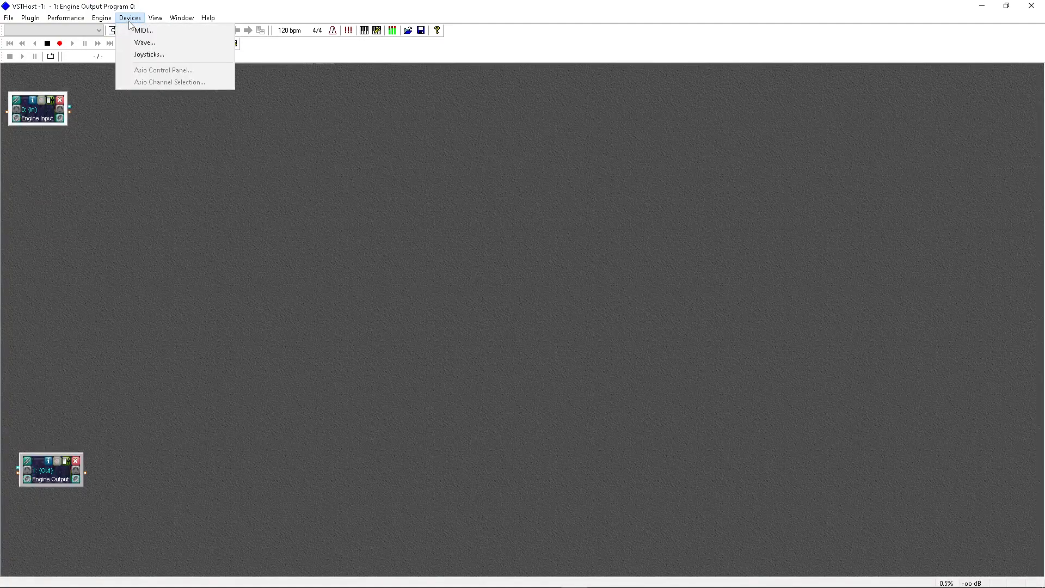
click(143, 43)
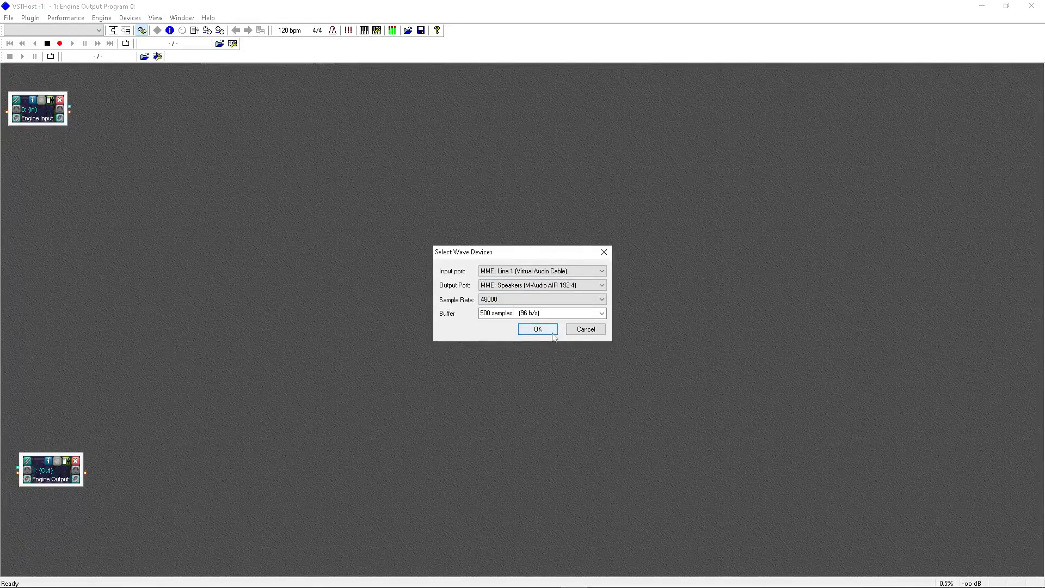
click(591, 332)
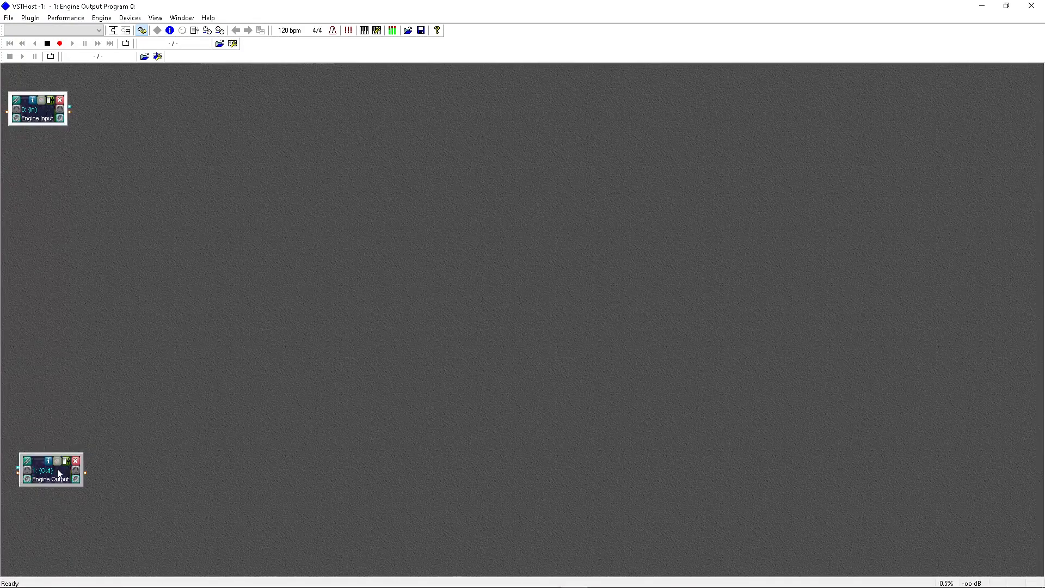
Open the Engine Input volume control and place its window beside the Engine Input module
click(49, 101)
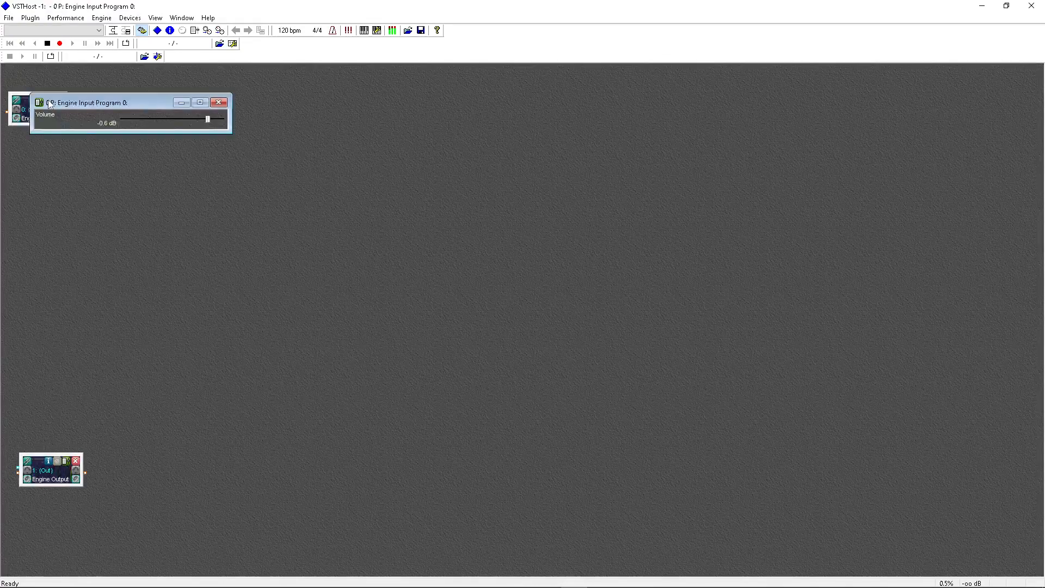
drag(115, 99, 209, 99)
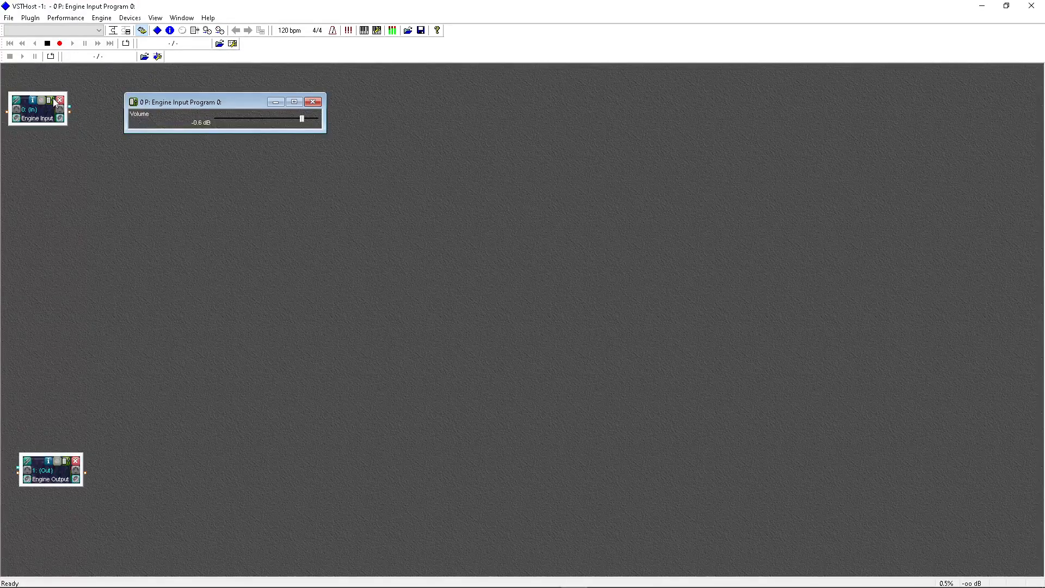
drag(200, 103, 189, 87)
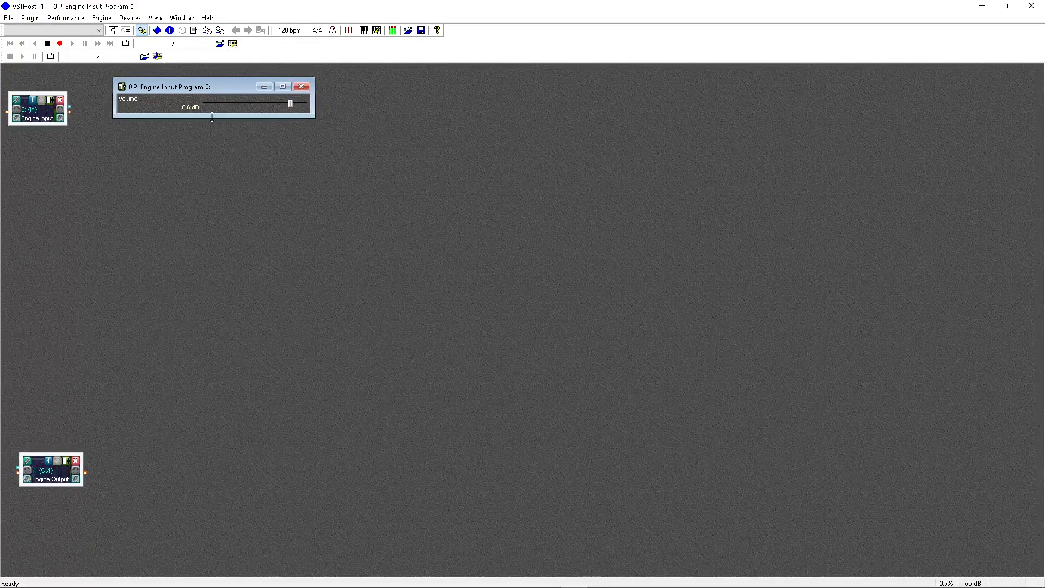
drag(205, 93, 208, 100)
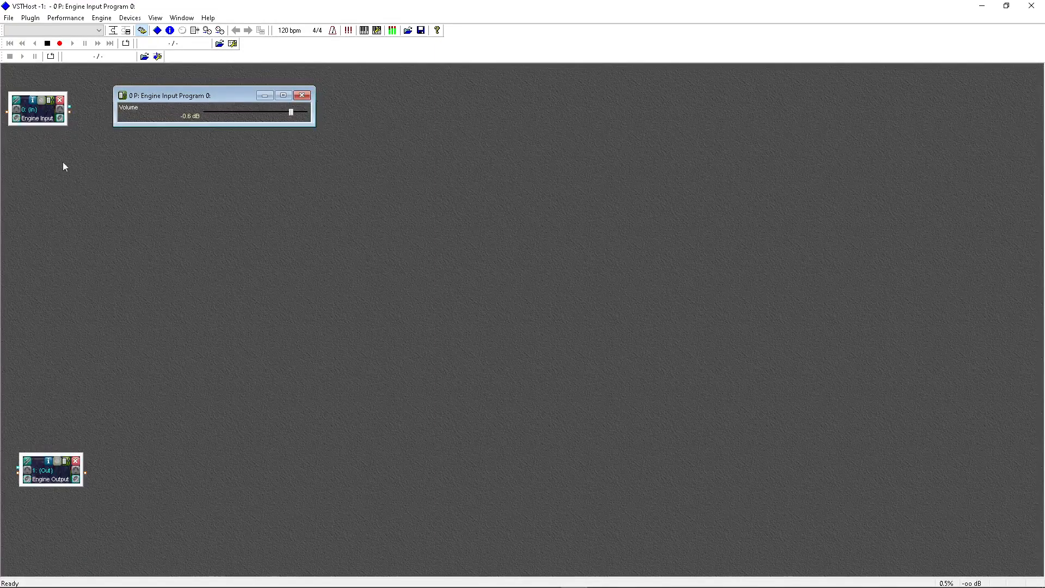
Add the Bitsonic Sound Recovery plugin to the workspace
click(11, 19)
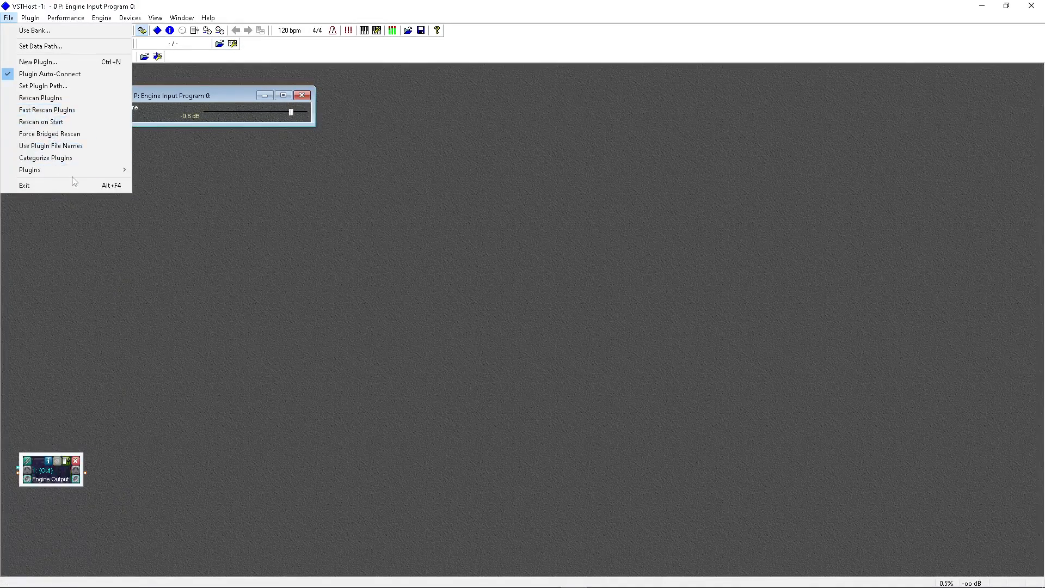
mouse_move(88, 171)
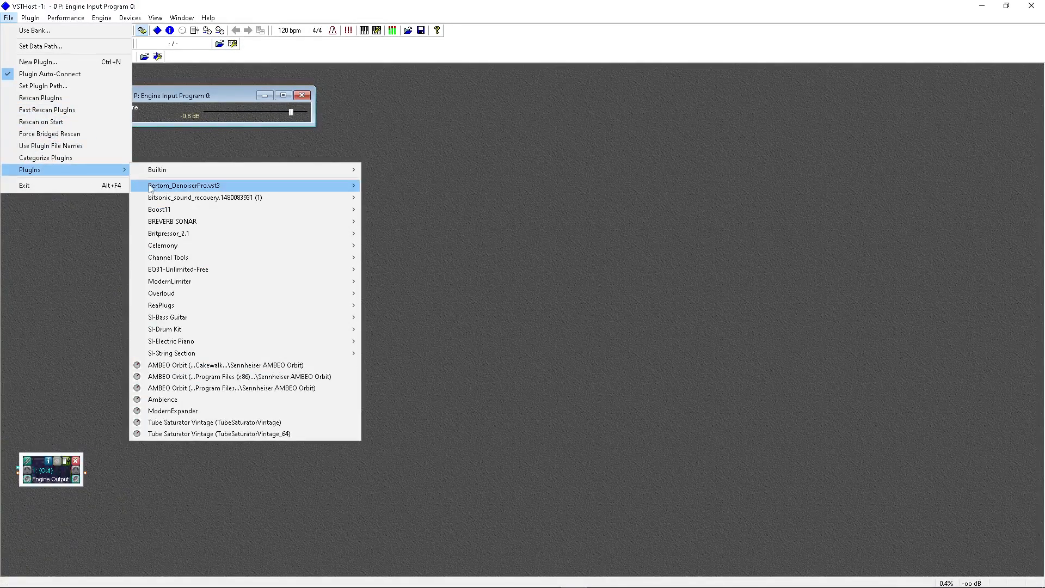
mouse_move(200, 201)
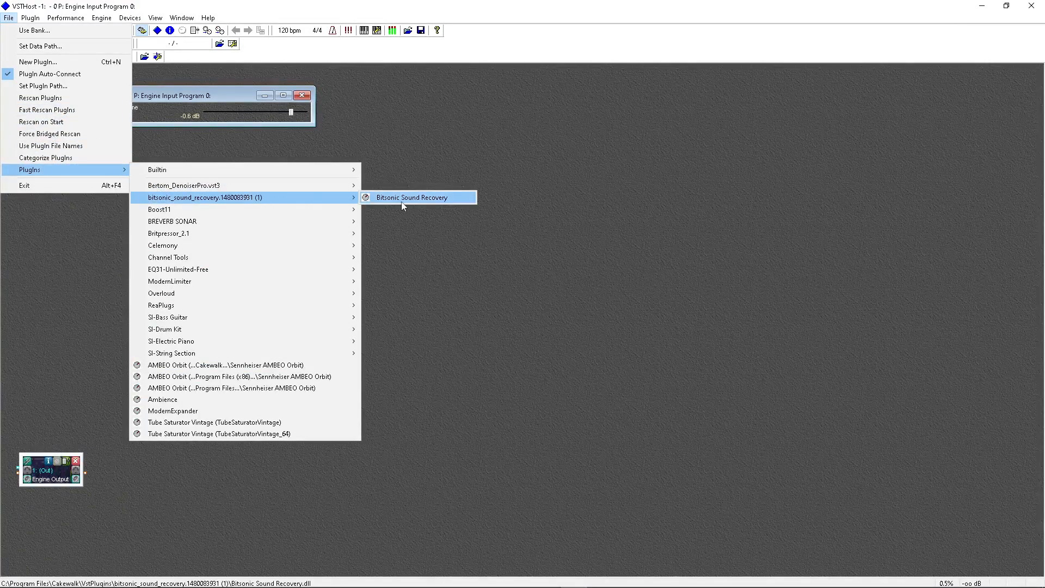
click(401, 203)
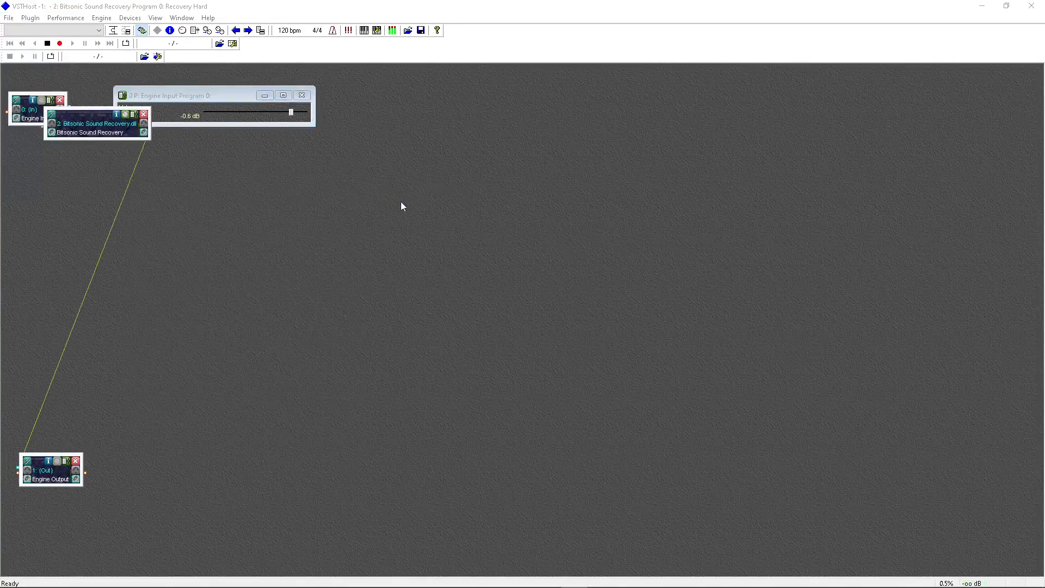
Place the Bitsonic Sound Recovery module below Engine Input and open its editor in the workspace's lower-right corner
drag(90, 127, 57, 155)
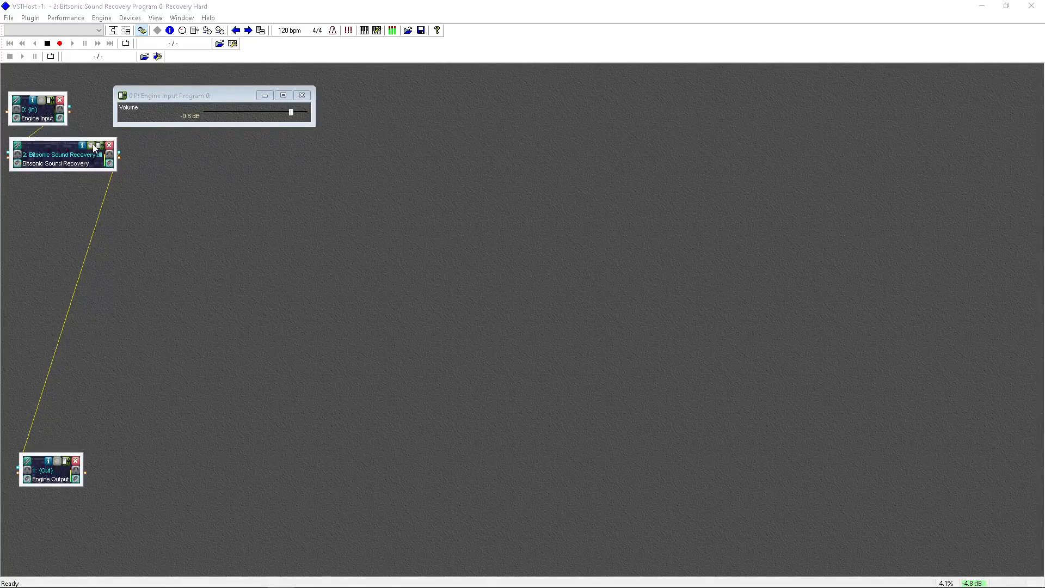
click(94, 147)
drag(210, 133, 834, 411)
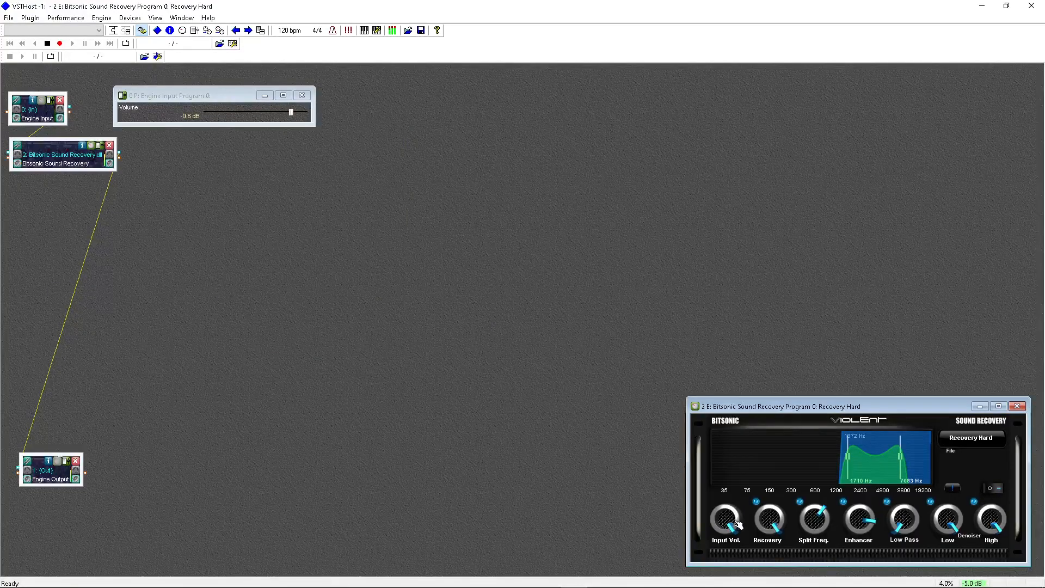
Turn Input Vol., Recovery, Denoiser Low and High, and Enhancer to minimum, and lower Split Freq. to 42 Hz
drag(738, 524, 738, 541)
drag(769, 520, 769, 538)
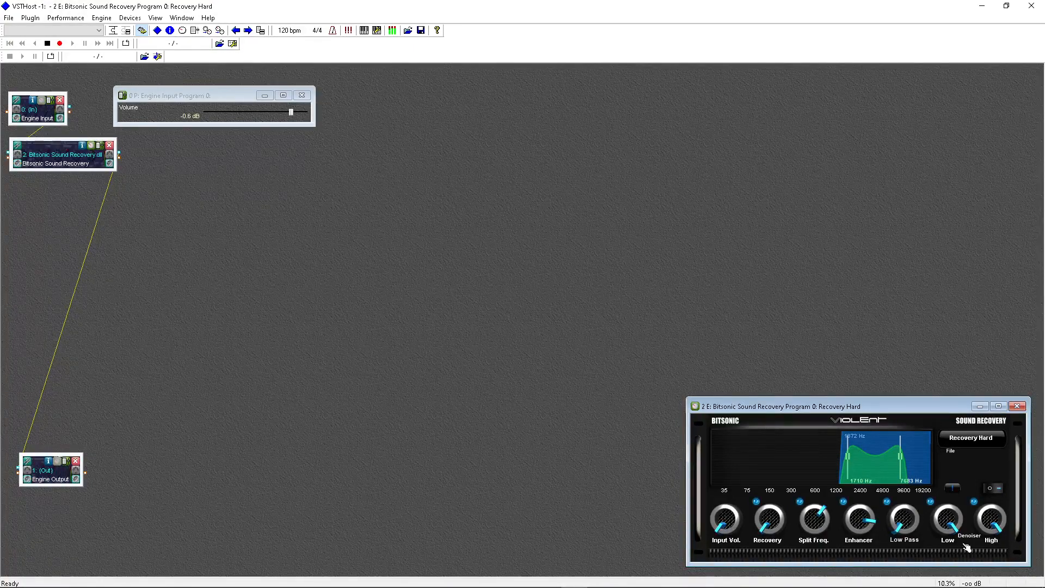
drag(948, 523, 949, 539)
drag(999, 513, 999, 527)
drag(820, 517, 820, 572)
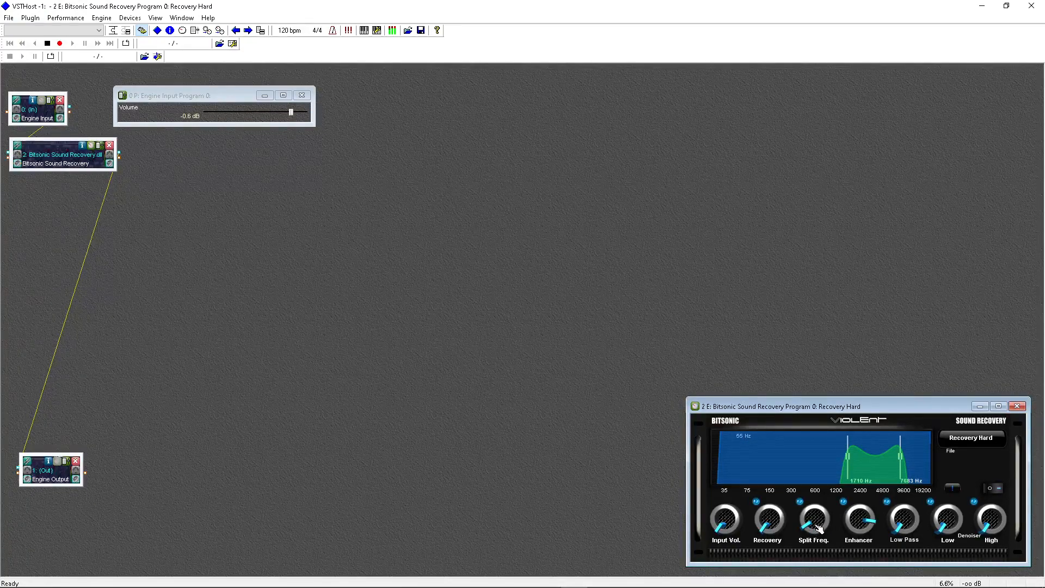
drag(819, 528, 819, 539)
drag(869, 516, 869, 539)
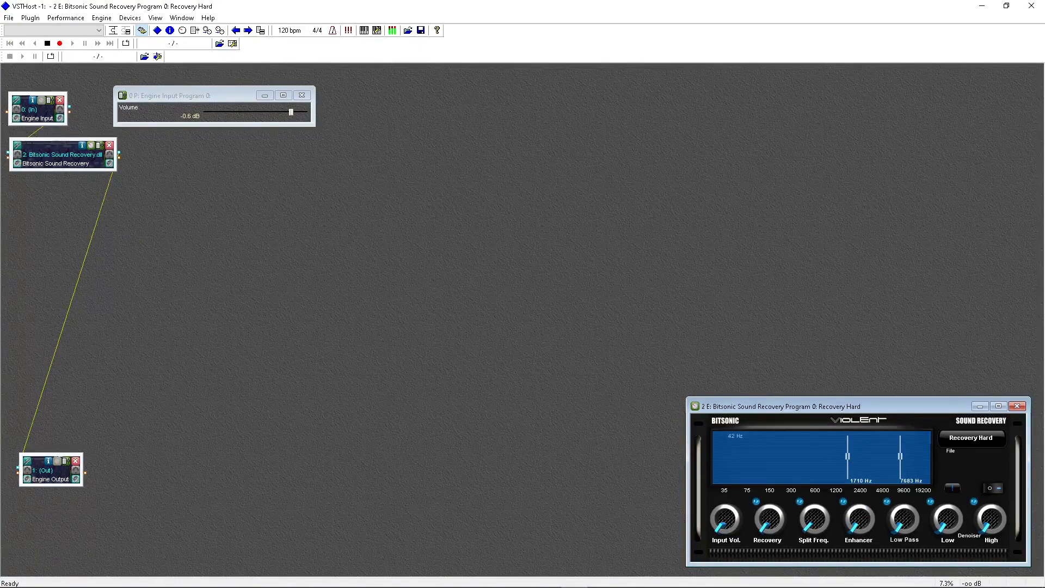
Move the lower frequency marker to 29 Hz and raise Low Pass to about its middle setting
drag(857, 460, 490, 448)
drag(907, 525, 907, 497)
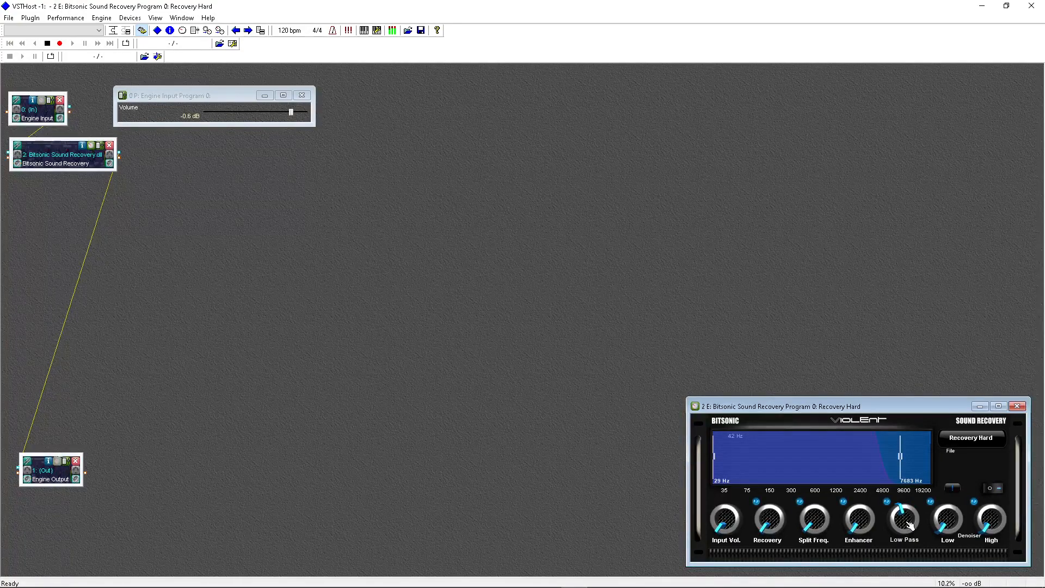
drag(909, 524, 909, 493)
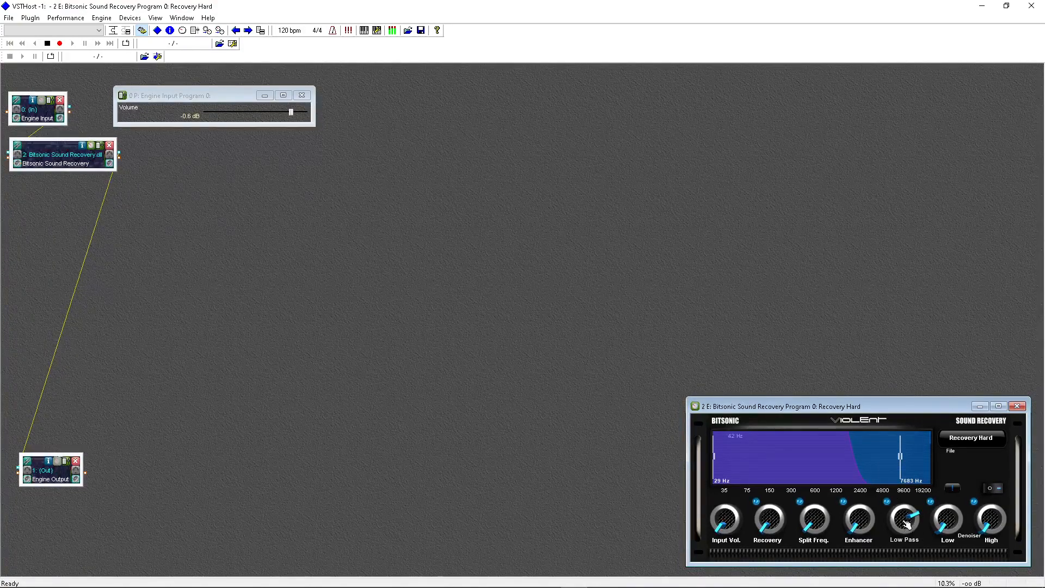
drag(906, 524, 906, 541)
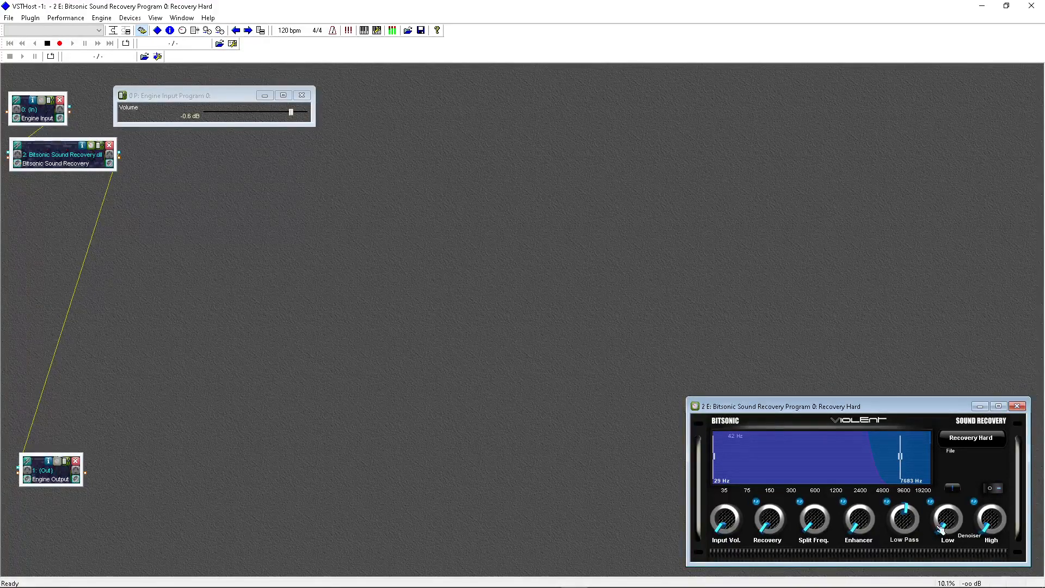
Raise Input Vol. and Recovery slightly to about nine o'clock, and Denoiser Low and High to about ten o'clock
drag(728, 525, 727, 509)
drag(726, 520, 726, 523)
drag(766, 528, 766, 508)
mouse_move(947, 520)
mouse_down()
mouse_move(947, 495)
mouse_move(947, 507)
mouse_up()
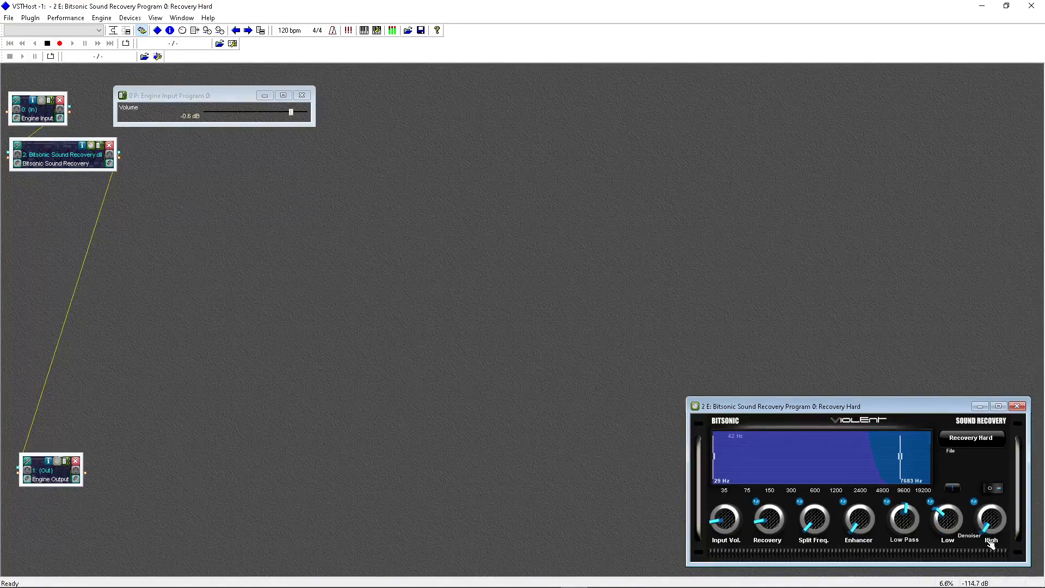
drag(990, 544, 991, 521)
key(alt+Tab)
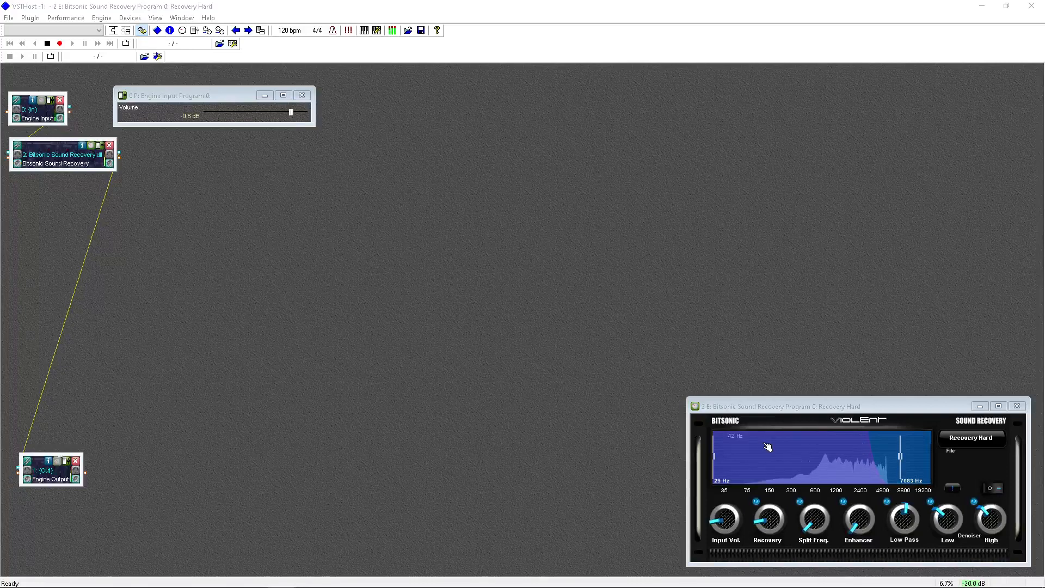
Load the Denoiser preset, with Input Vol. turned to minimum and Split Freq. lowered to 47 Hz
click(980, 440)
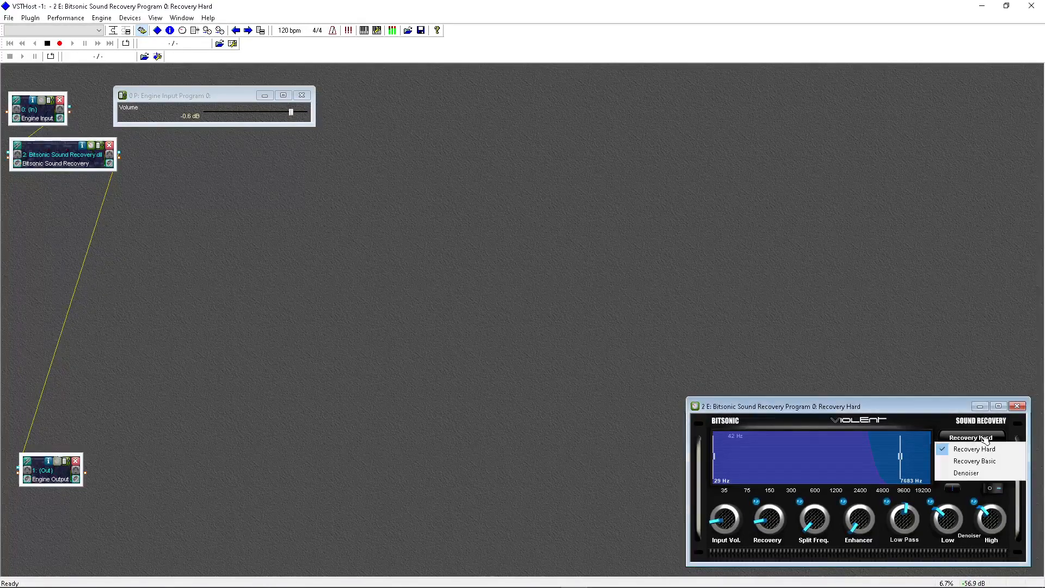
click(967, 473)
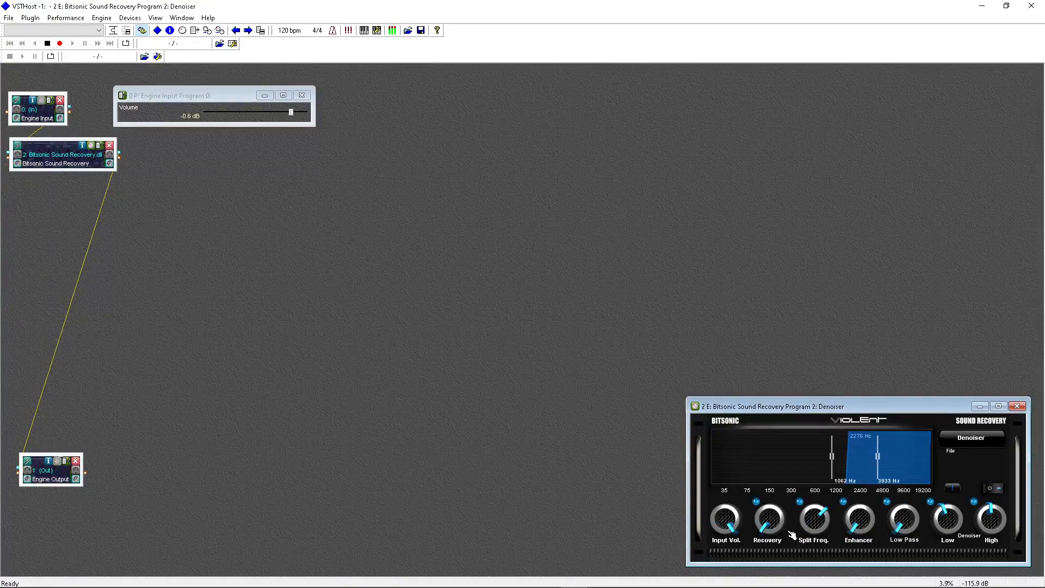
mouse_move(736, 526)
mouse_down()
mouse_move(716, 519)
mouse_move(736, 517)
mouse_up()
mouse_move(817, 520)
mouse_down()
mouse_move(818, 547)
mouse_move(806, 528)
mouse_up()
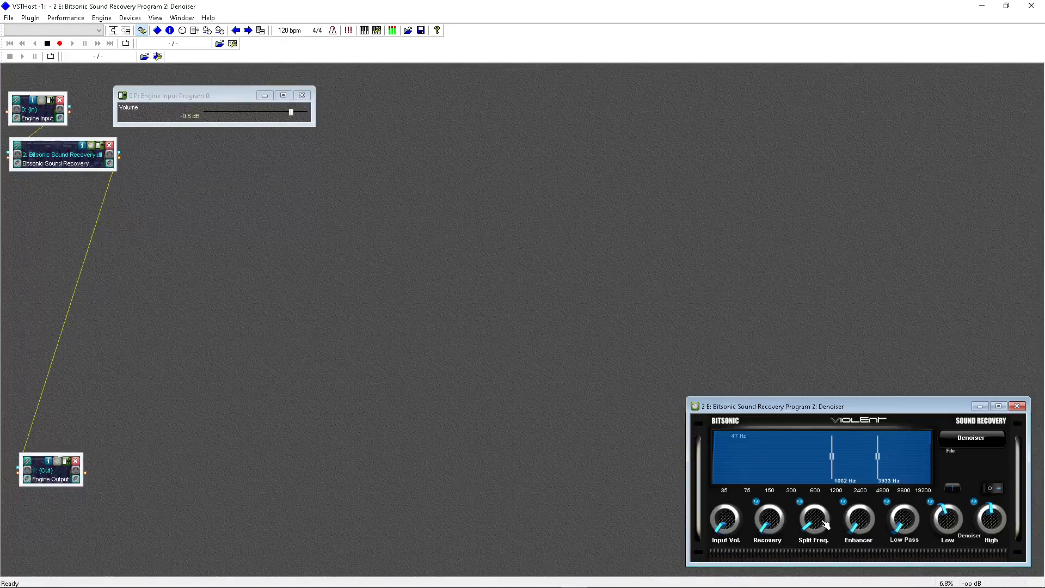
Raise Low Pass to about its middle setting and set Denoiser Low, High, Input Vol. and Recovery to about nine o'clock
drag(908, 526, 907, 499)
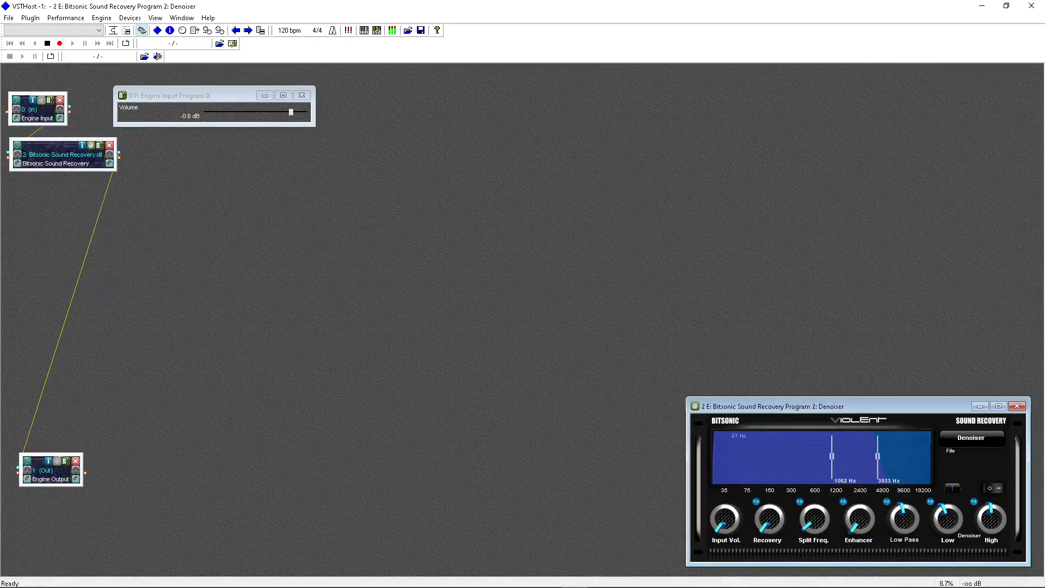
drag(949, 523, 995, 547)
drag(731, 525, 769, 515)
drag(914, 529, 915, 529)
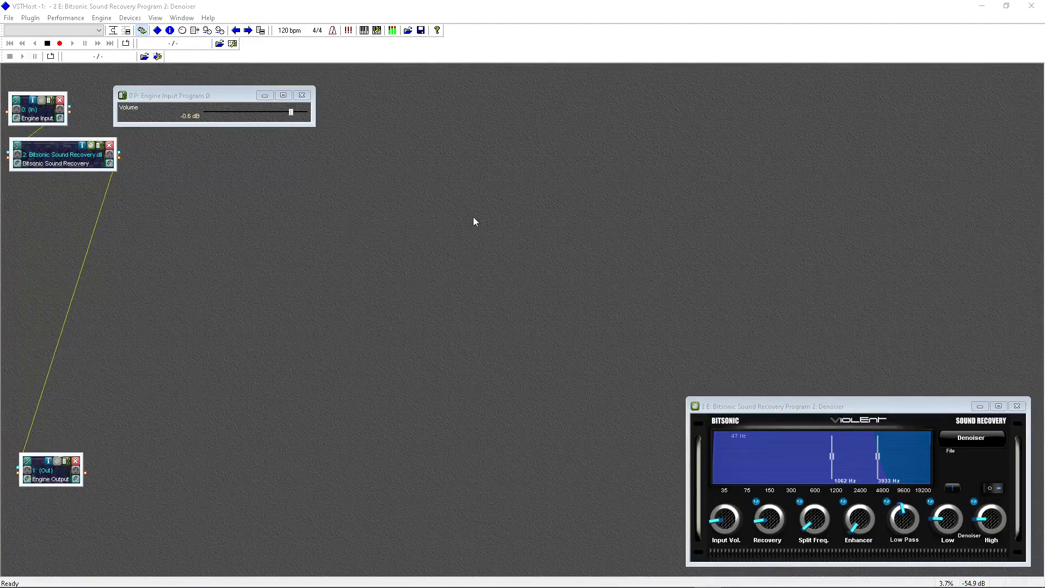
Load the Britpressor_x64 plugin and place its block directly below Bitsonic Sound Recovery
click(10, 19)
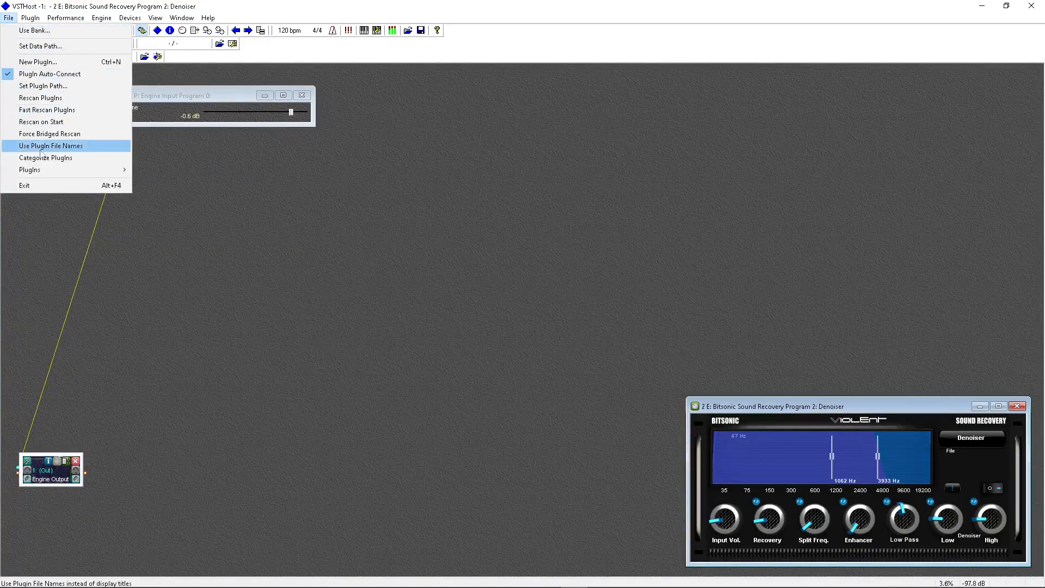
mouse_move(54, 175)
mouse_move(174, 198)
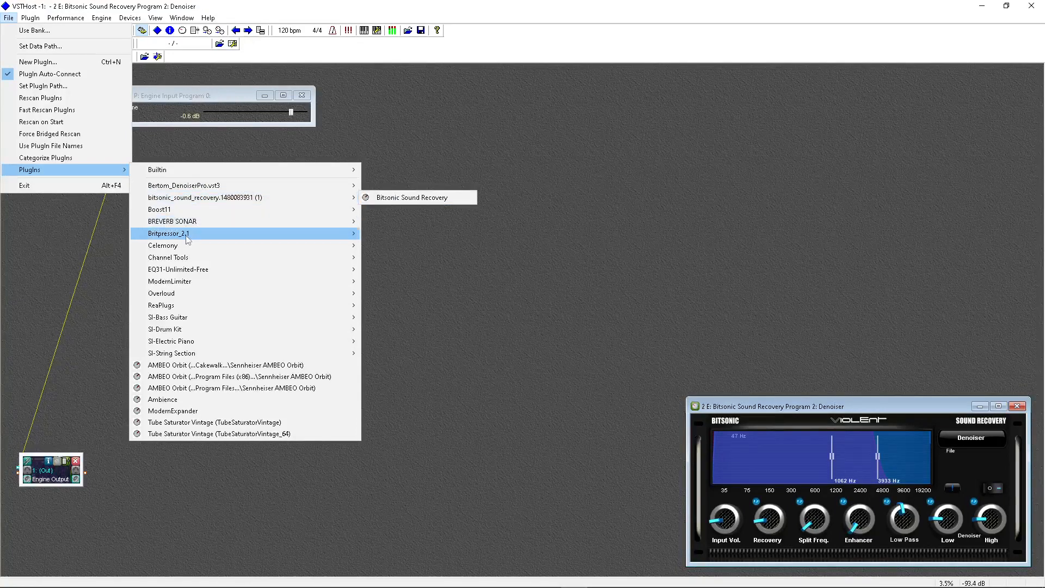
mouse_move(192, 235)
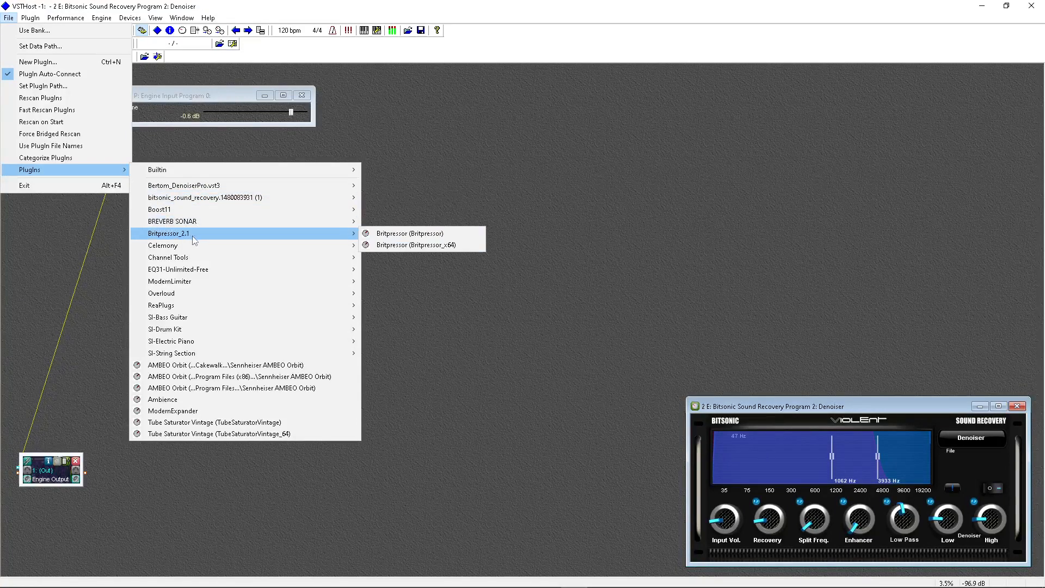
click(402, 246)
drag(116, 157, 57, 209)
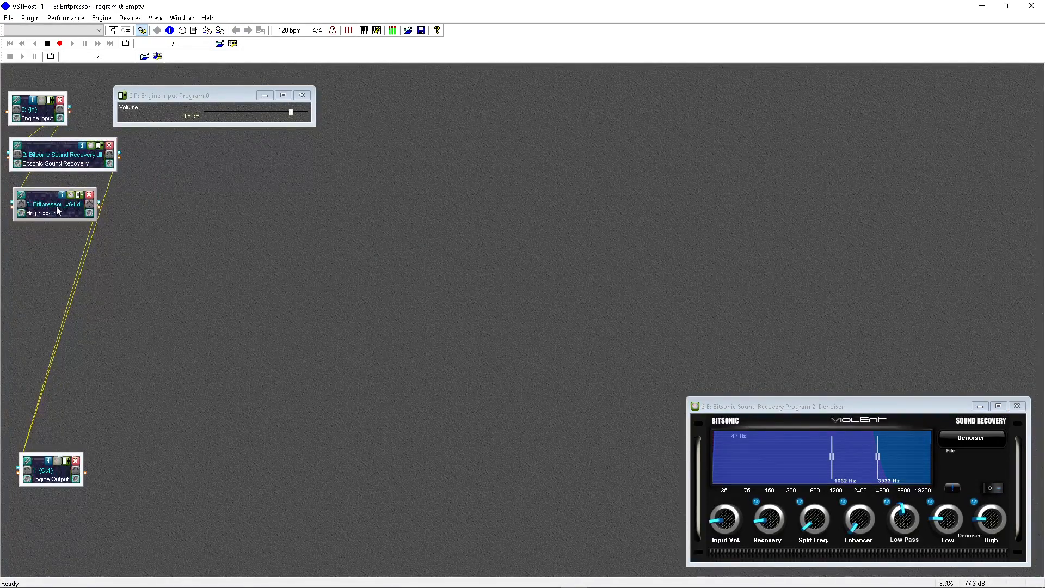
Chain Britpressor after Bitsonic Sound Recovery instead of Engine Input
click(21, 197)
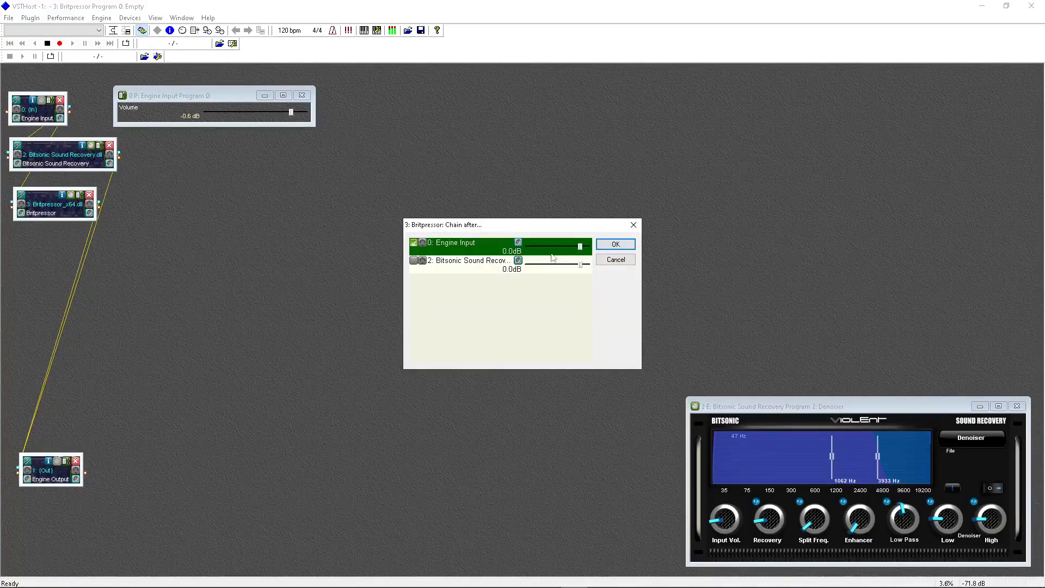
click(414, 242)
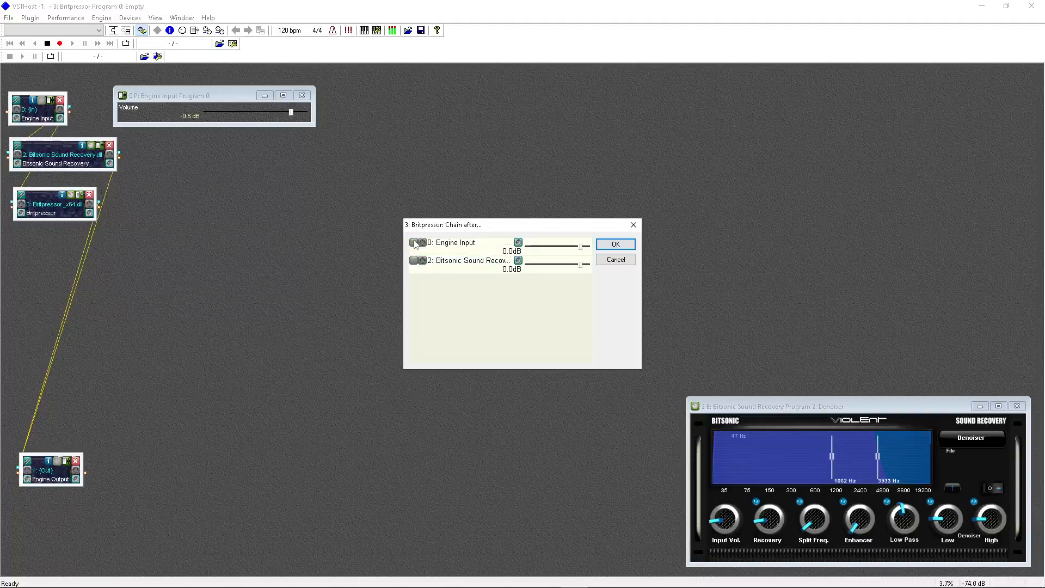
click(414, 261)
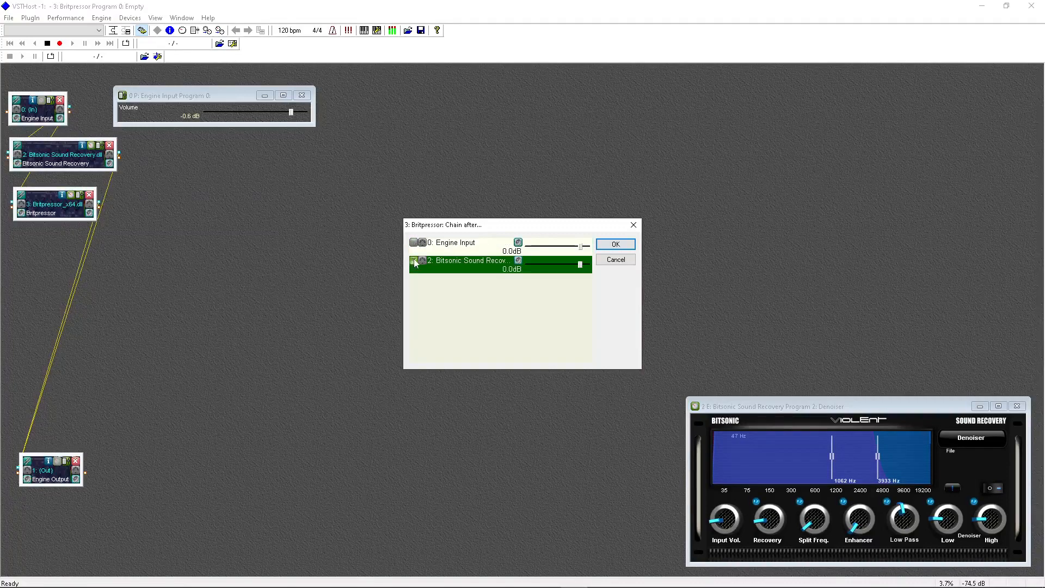
click(626, 242)
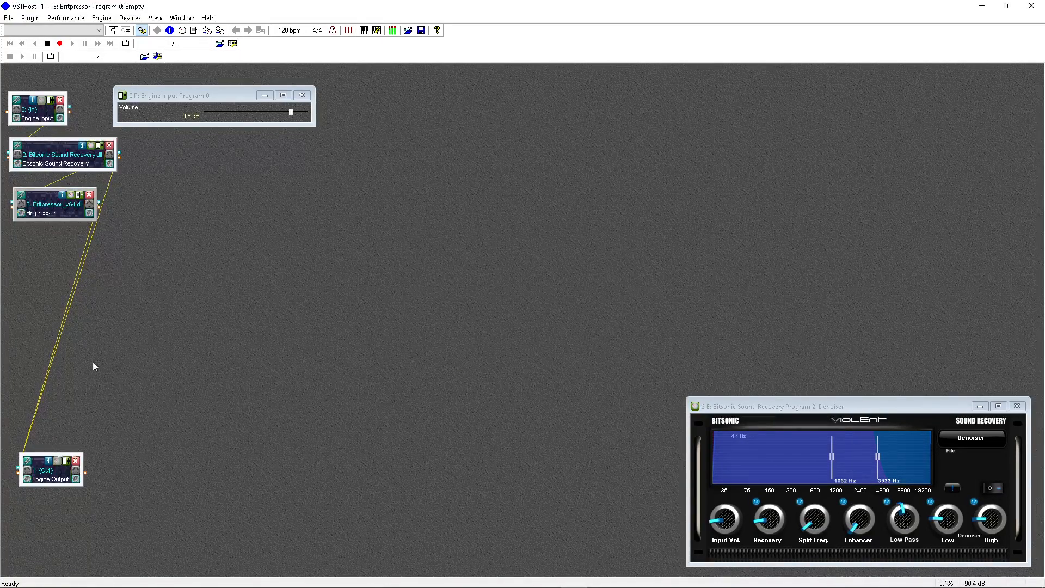
Remove Bitsonic Sound Recovery from the Engine Output's sources so that only Britpressor feeds it
click(27, 463)
click(27, 463)
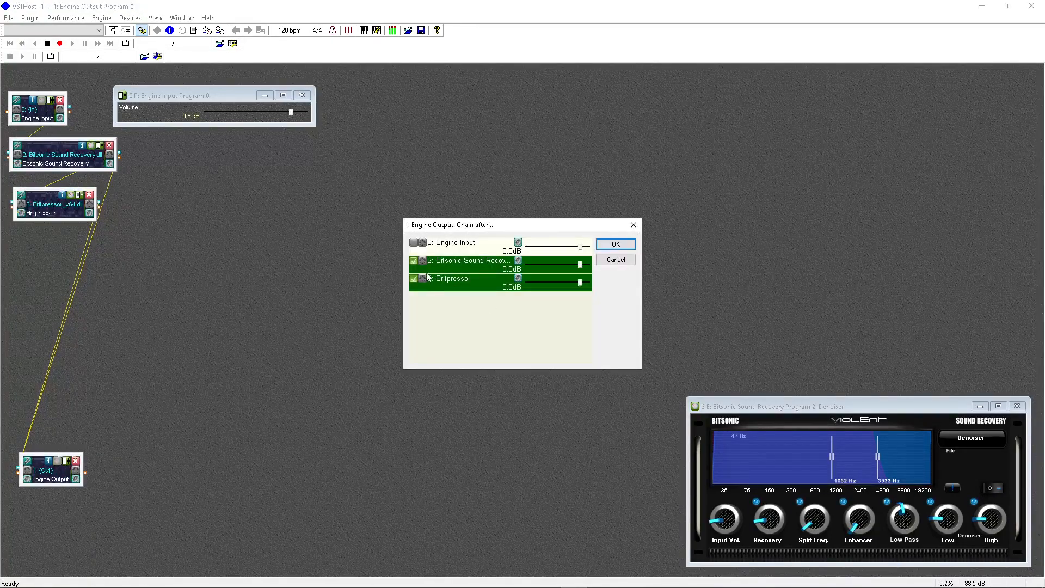
click(413, 260)
click(615, 245)
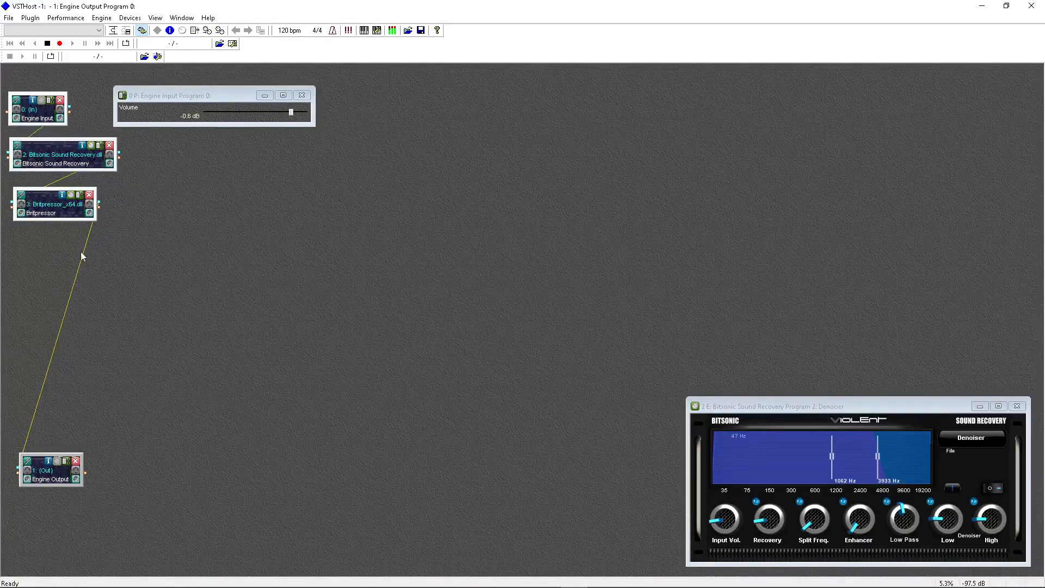
Open the Britpressor editor and move its window clear of the plugin blocks
drag(60, 215, 58, 216)
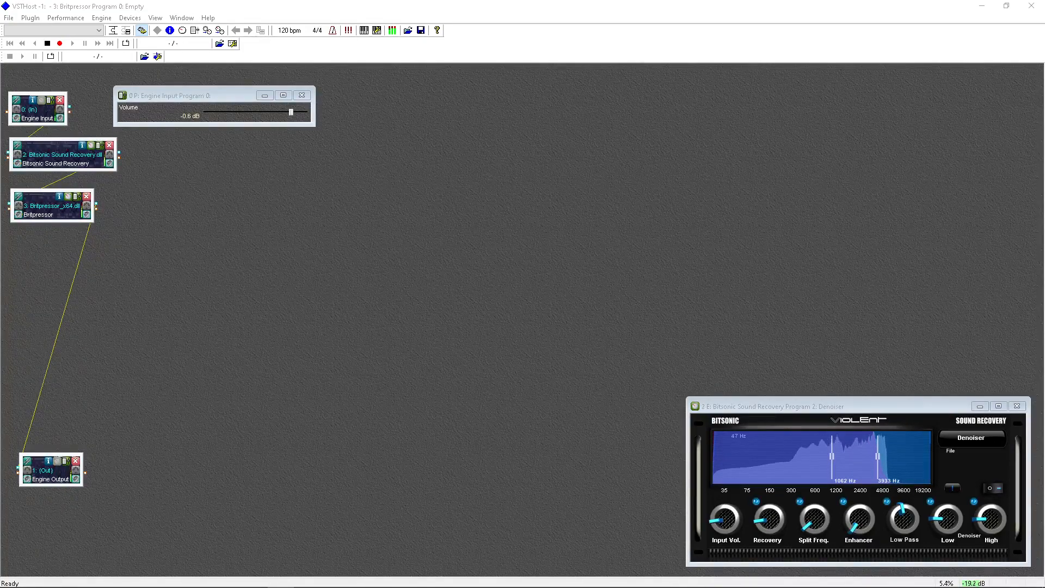
click(68, 200)
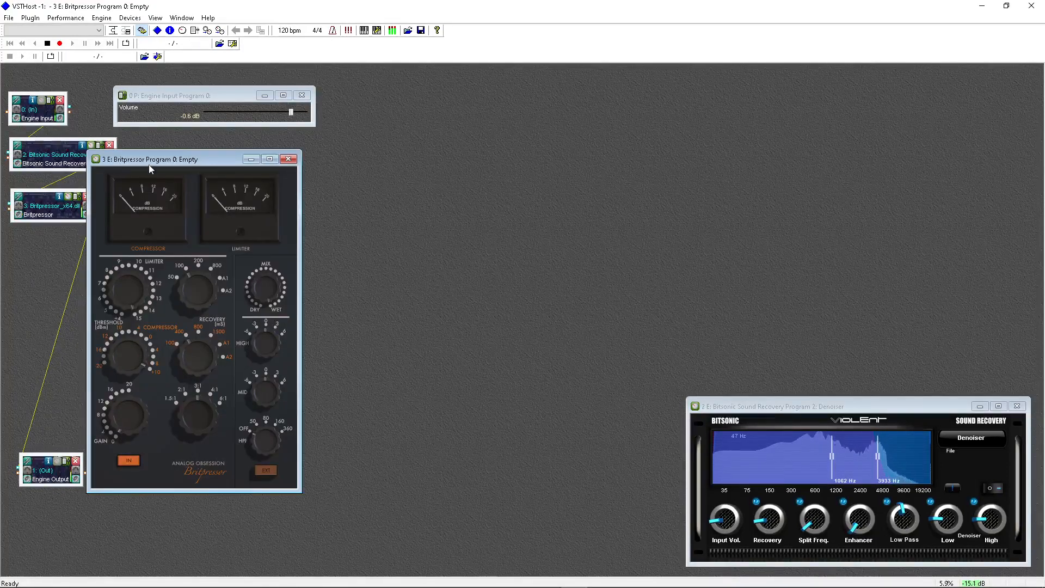
drag(171, 163, 374, 180)
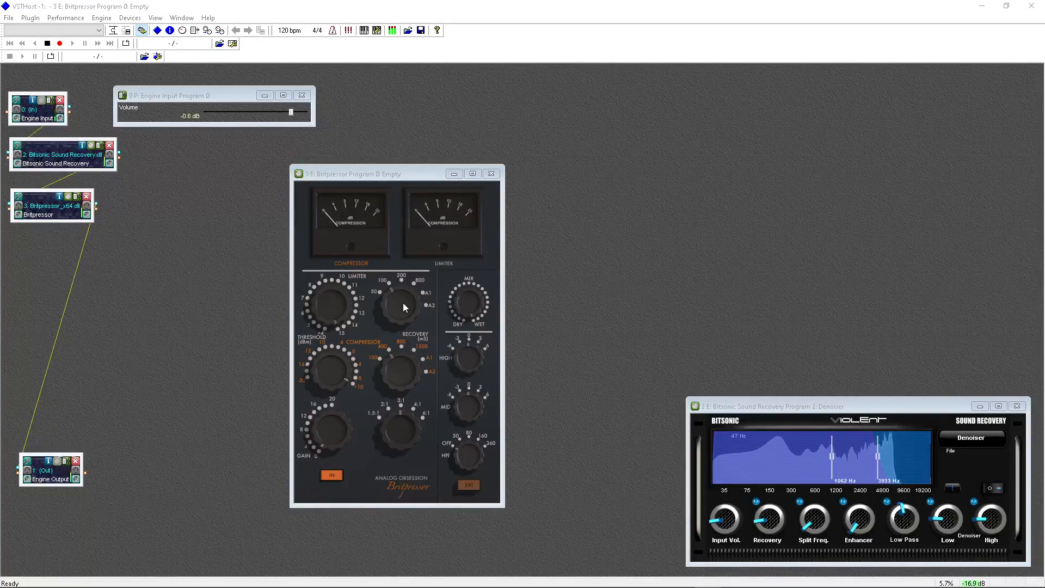
Set Britpressor's limiter recovery to 50 ms and lower the limiter threshold
drag(404, 307, 404, 331)
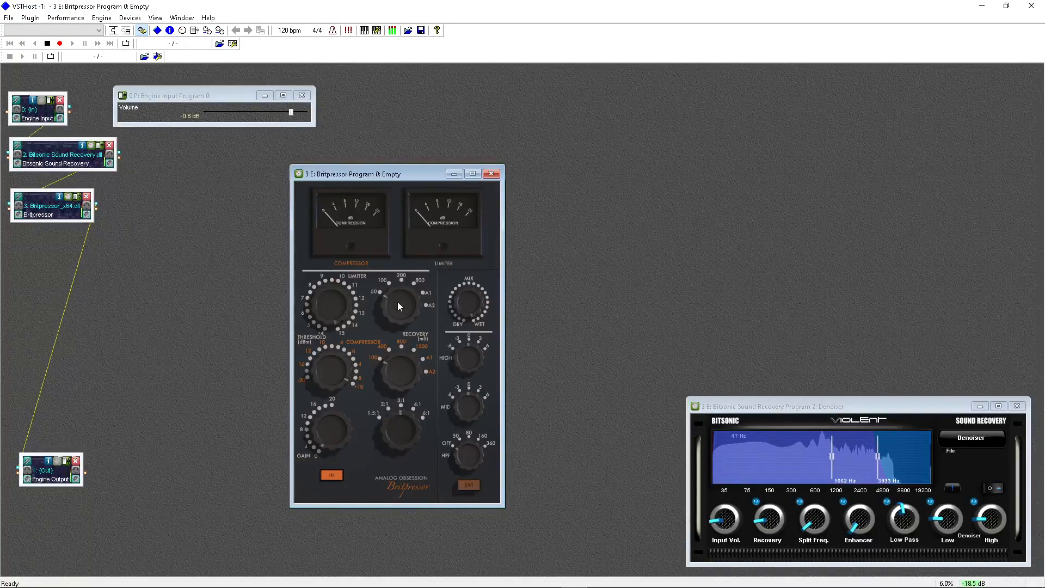
mouse_move(397, 301)
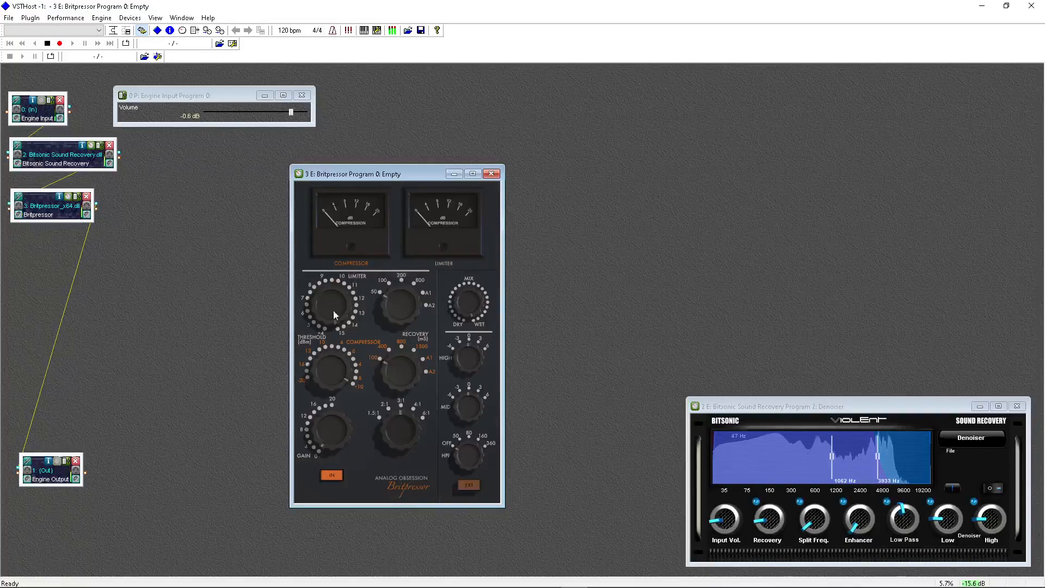
drag(331, 292, 348, 439)
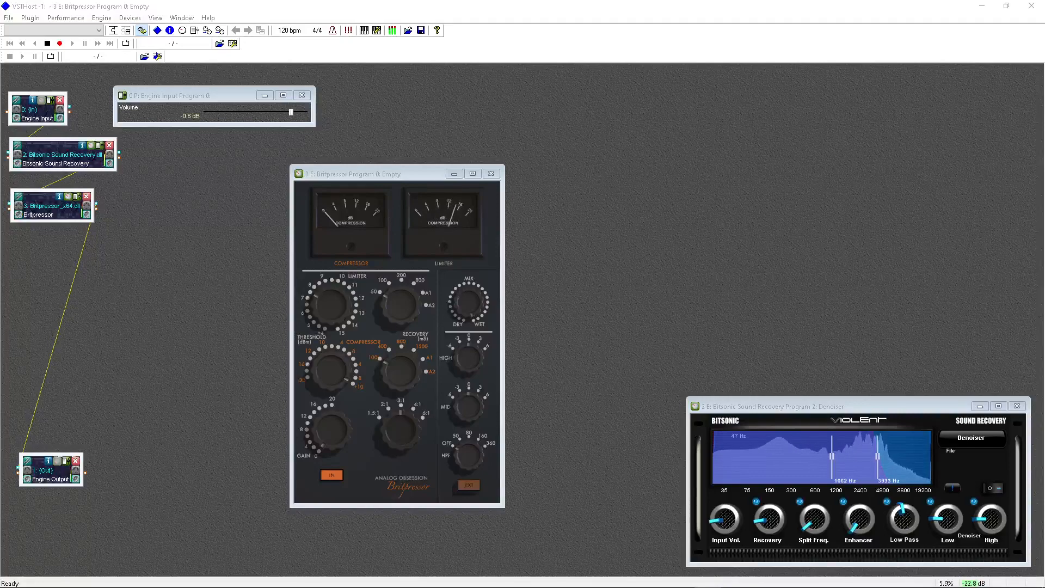
click(326, 311)
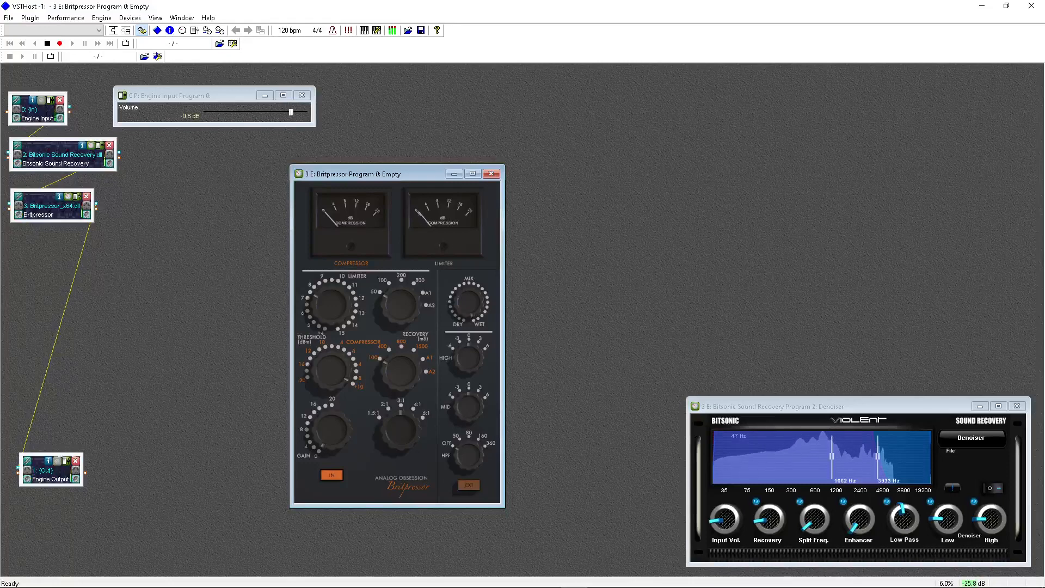
Load the x86_64-win Denoiser Pro plugin from VstPlugins and place its block directly below Britpressor
key(alt+Tab)
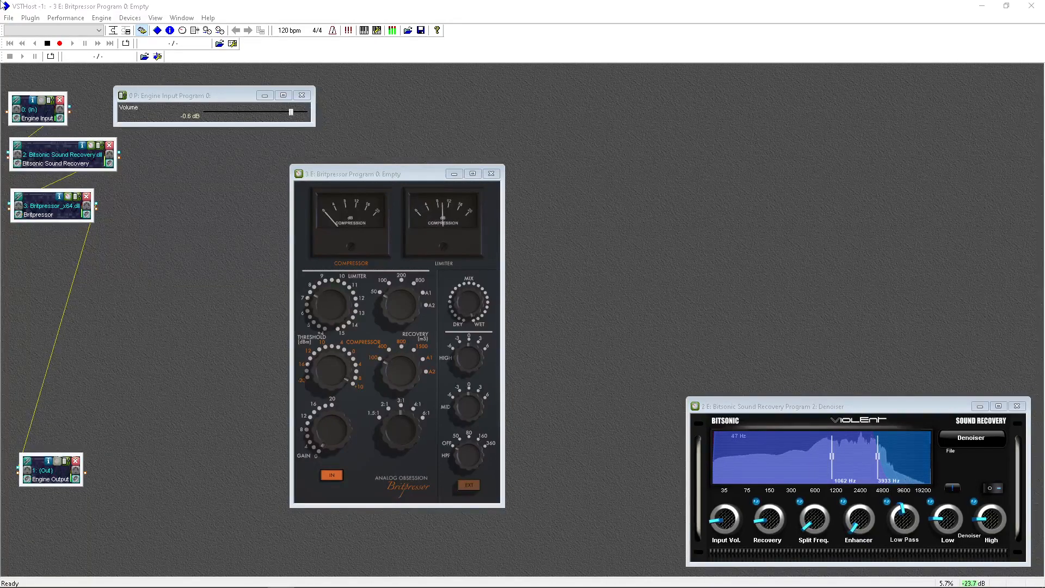
click(9, 18)
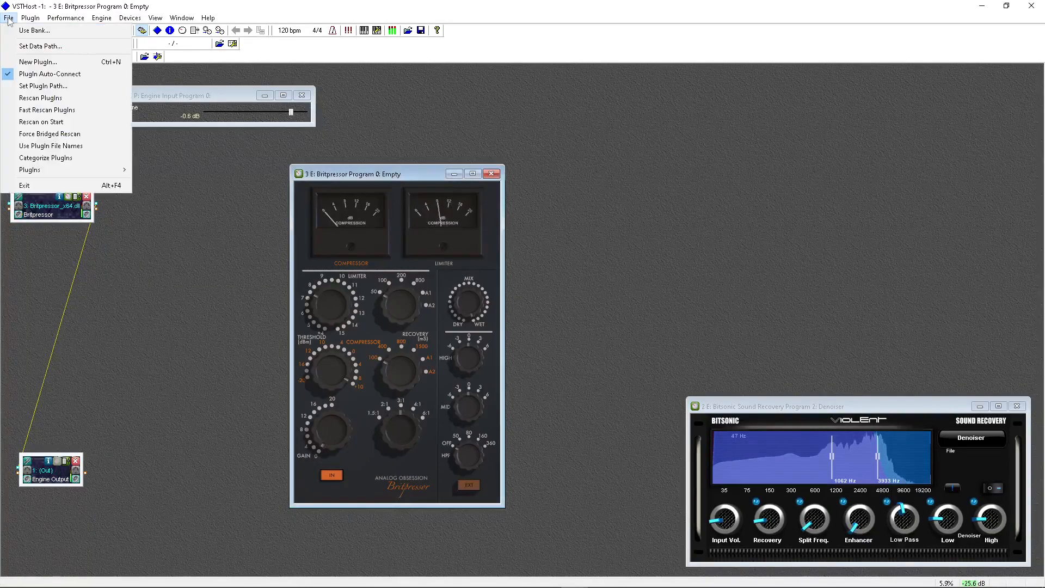
mouse_move(81, 169)
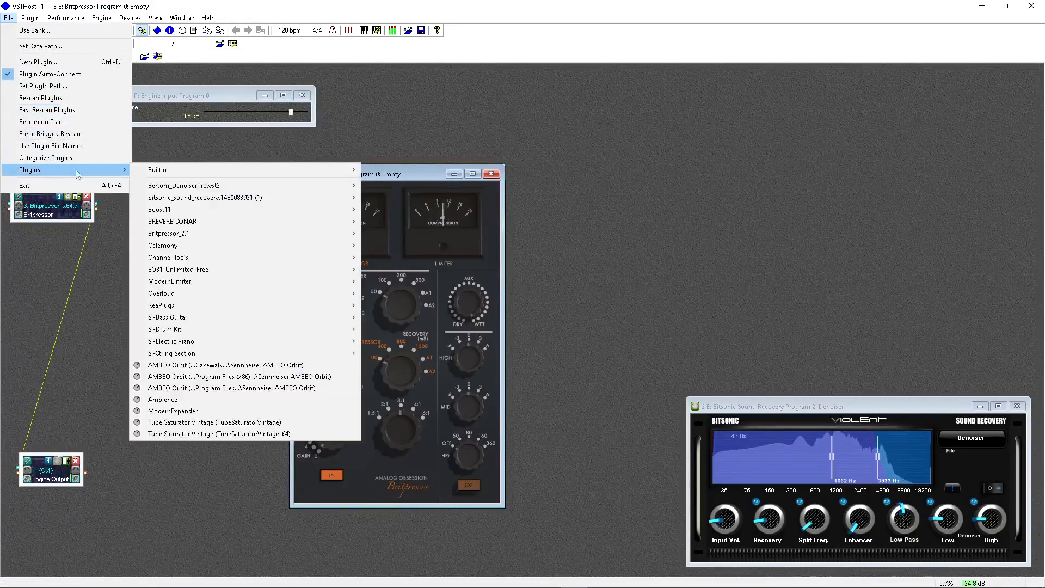
mouse_move(348, 186)
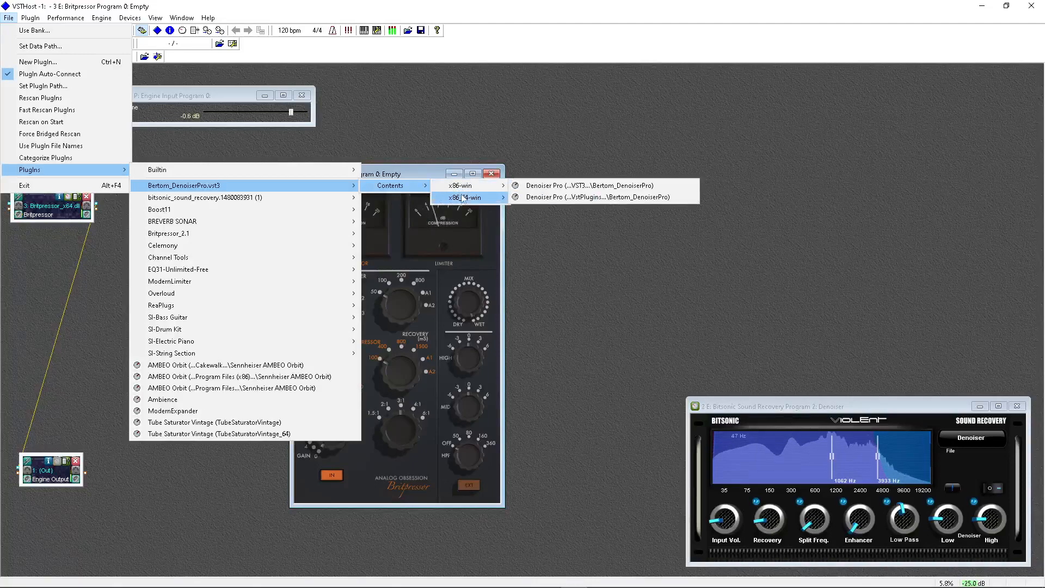
mouse_move(465, 202)
click(531, 197)
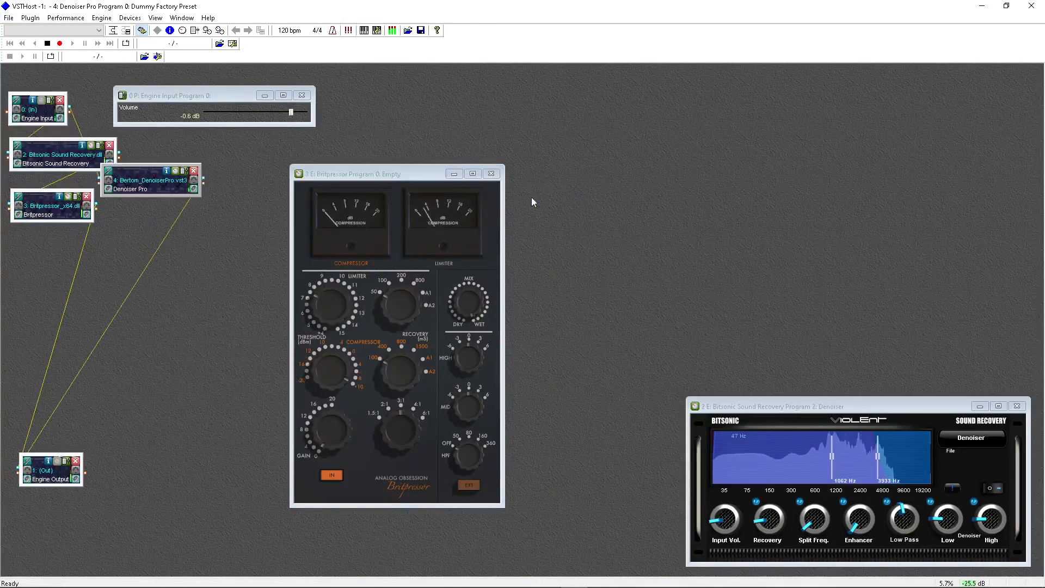
drag(146, 185, 57, 262)
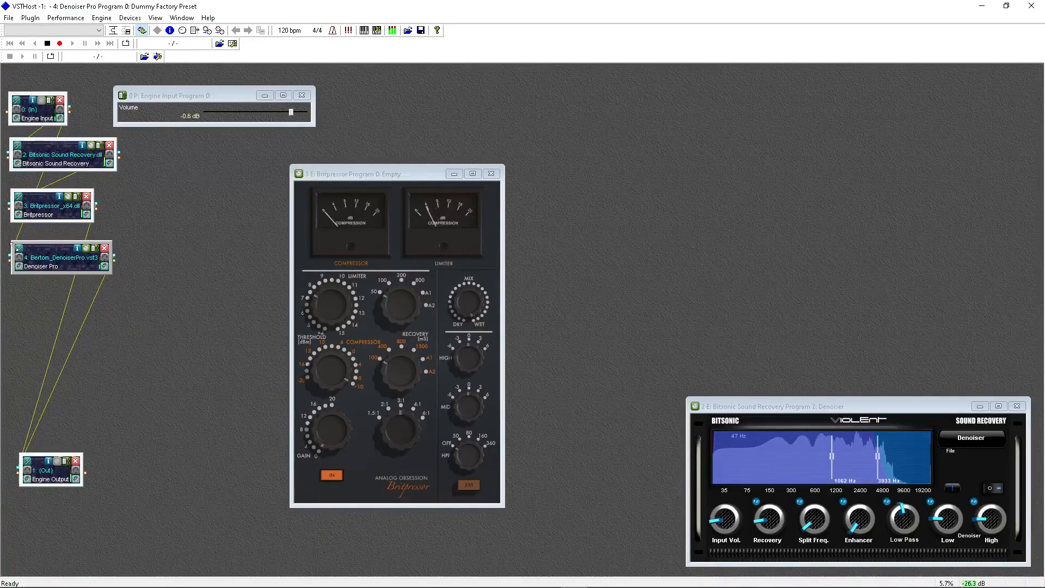
Chain Denoiser Pro after Britpressor instead of Engine Input
click(17, 252)
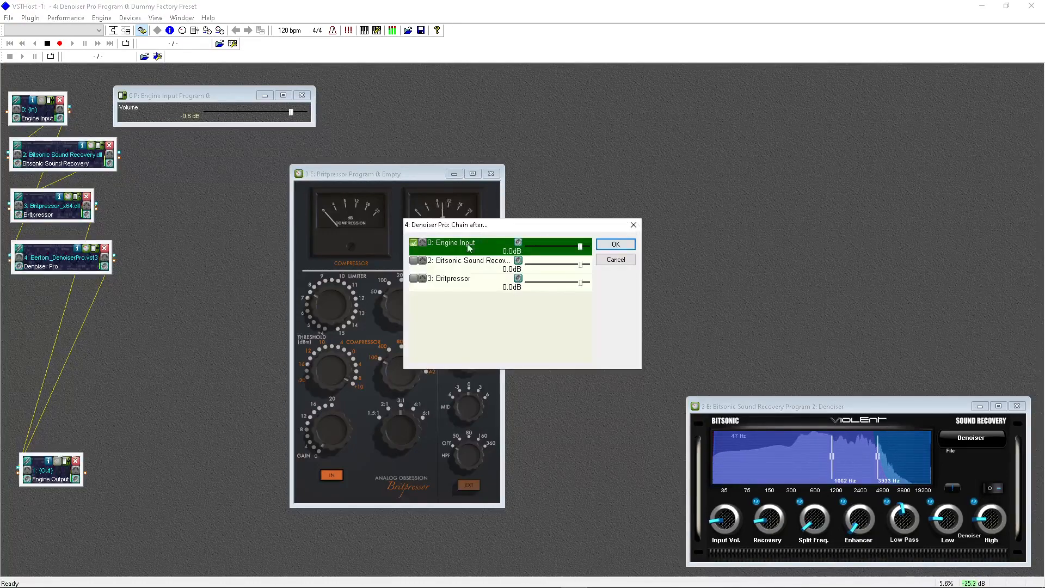
click(413, 243)
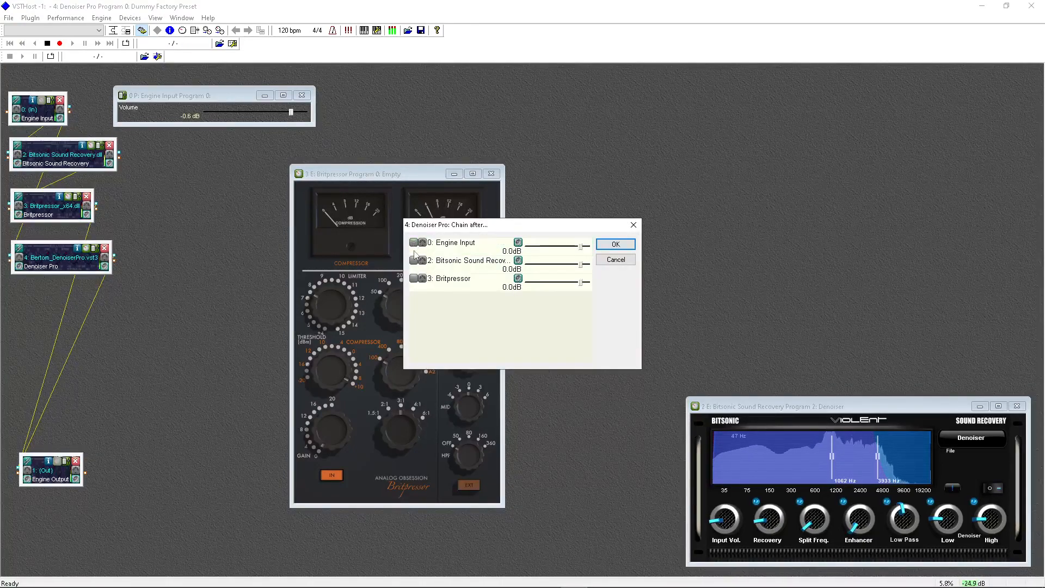
click(414, 279)
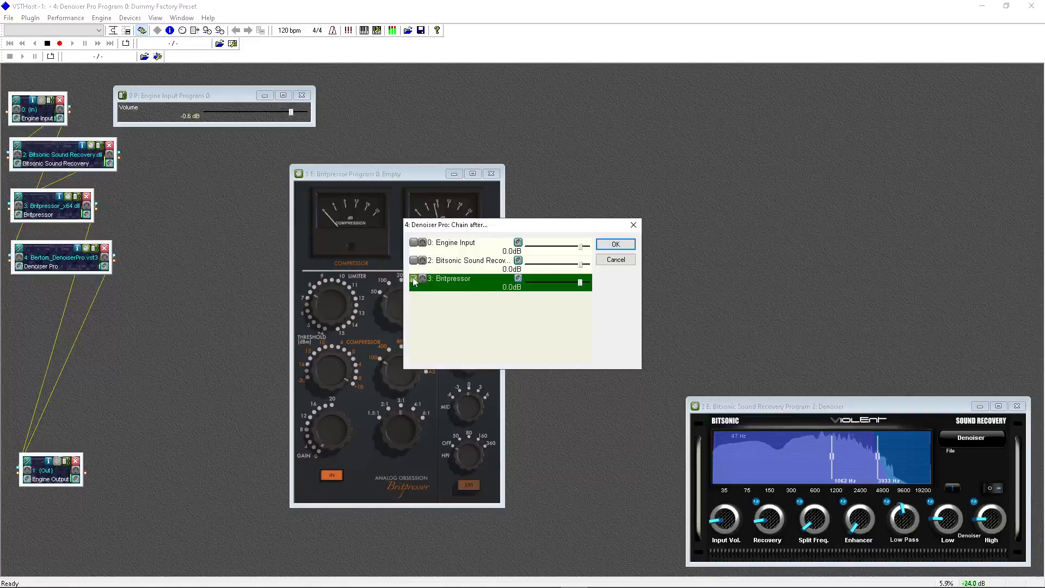
click(615, 244)
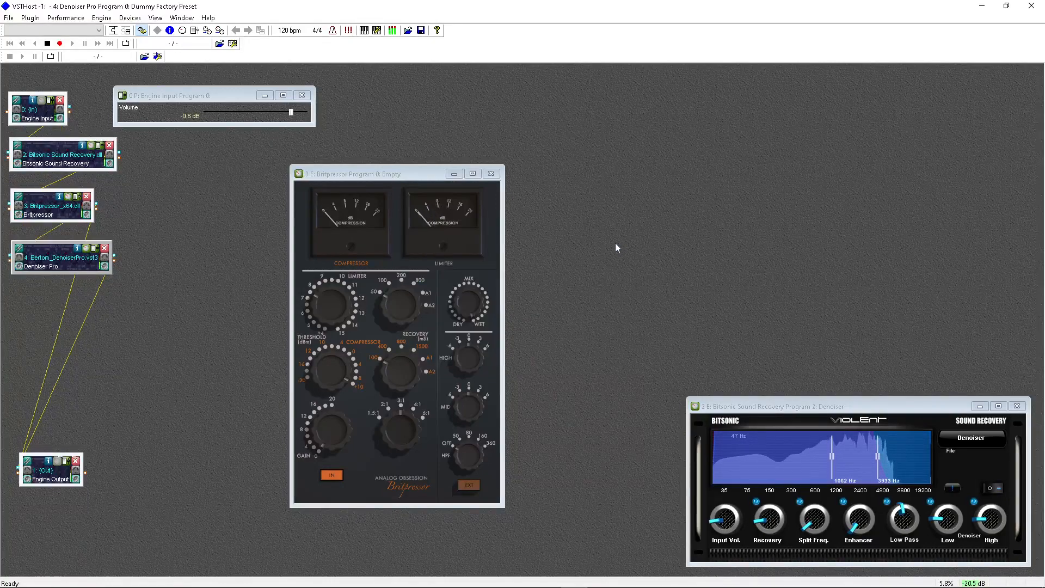
Remove Britpressor from the Engine Output's sources so that only Denoiser Pro feeds it
click(28, 463)
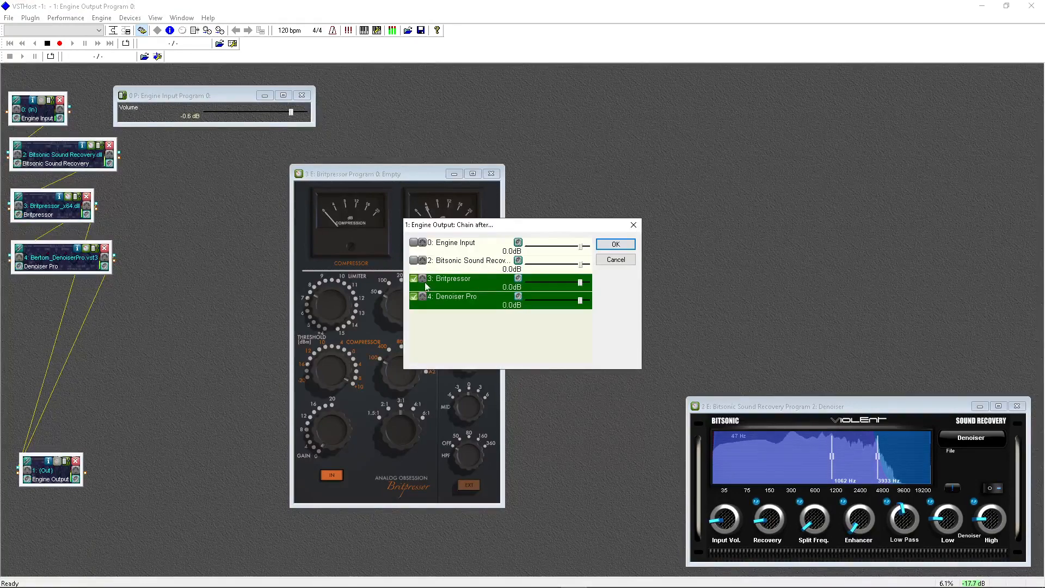
click(414, 279)
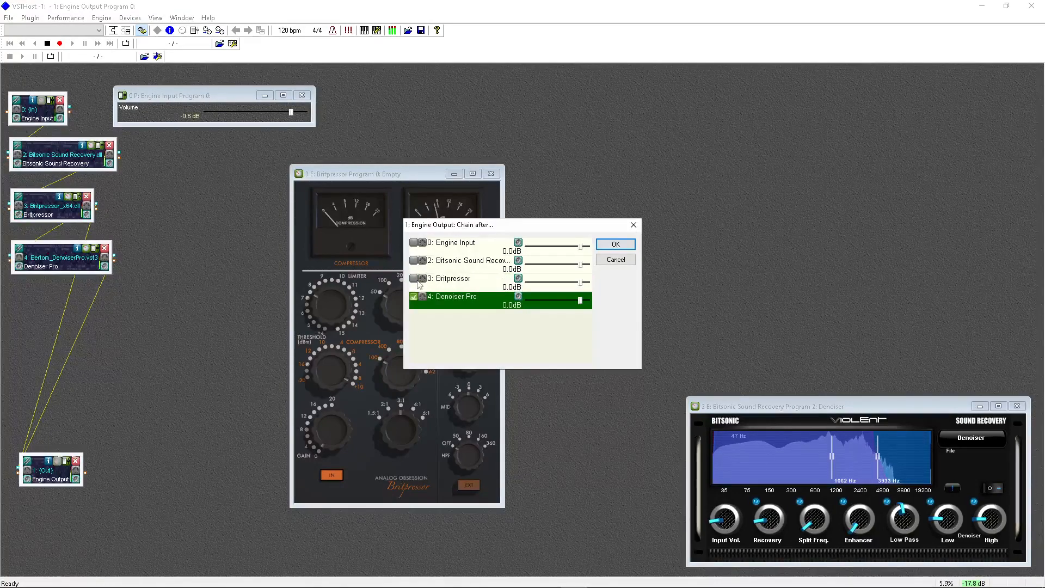
click(627, 247)
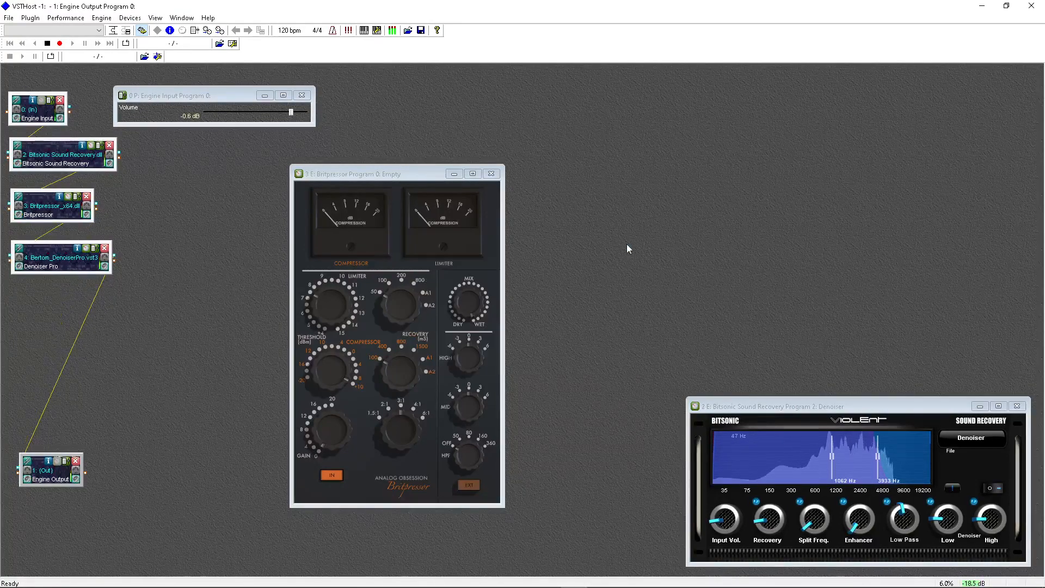
Open the Denoiser Pro editor, raise all six thresholds to -40.3 dB and arrange it beside the Britpressor window
click(87, 250)
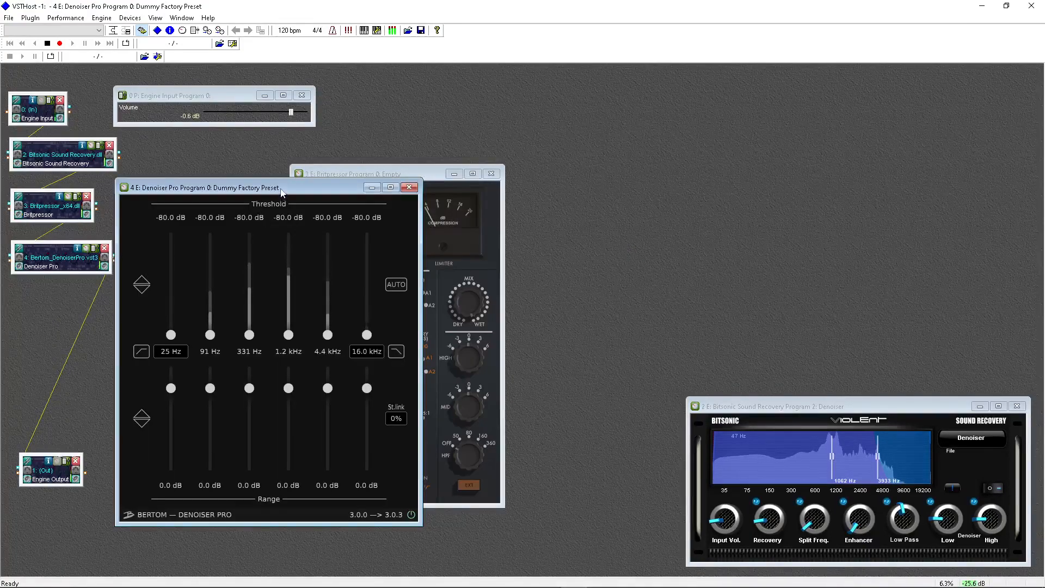
drag(281, 187, 674, 84)
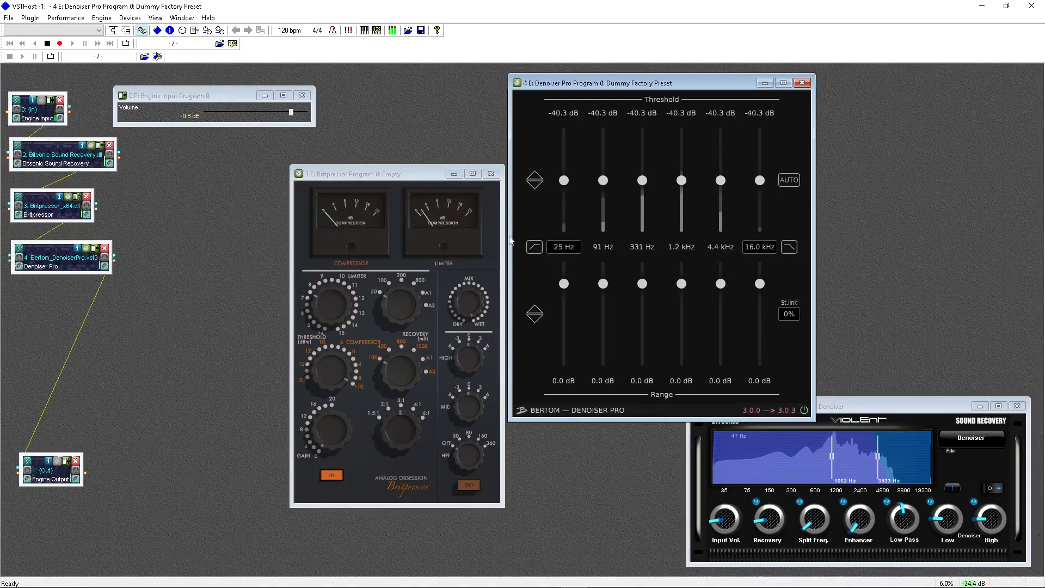
drag(400, 178, 239, 171)
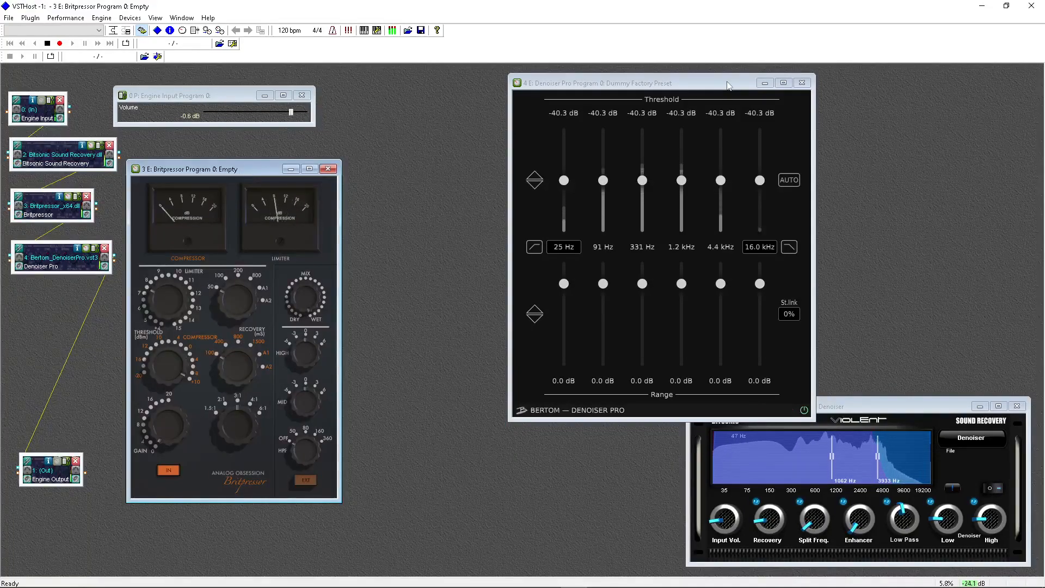
drag(726, 82, 573, 164)
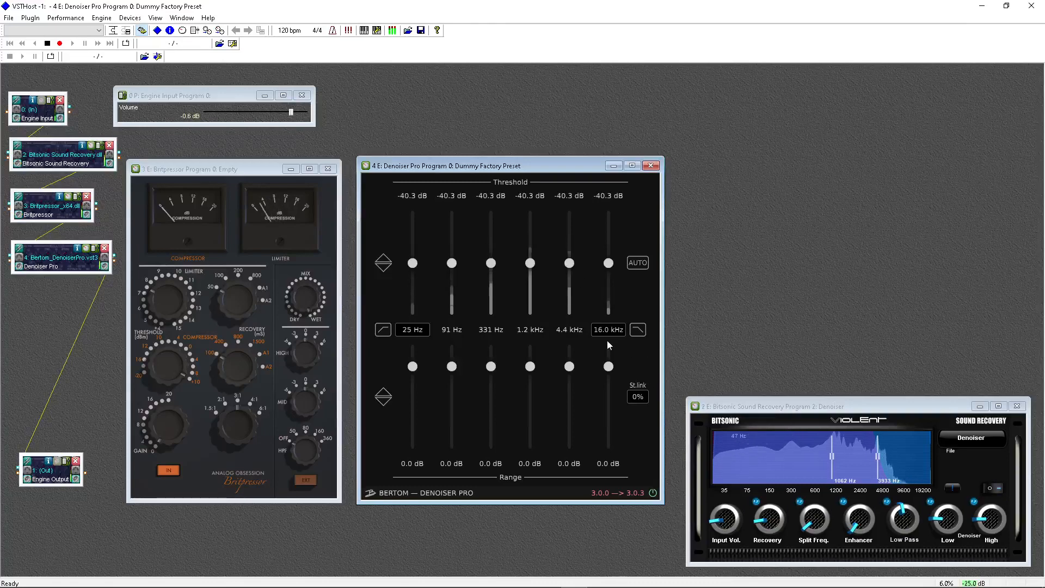
Lower Denoiser Pro's upper band frequency to 3.6 kHz with its high-end filter enabled
drag(610, 330, 609, 393)
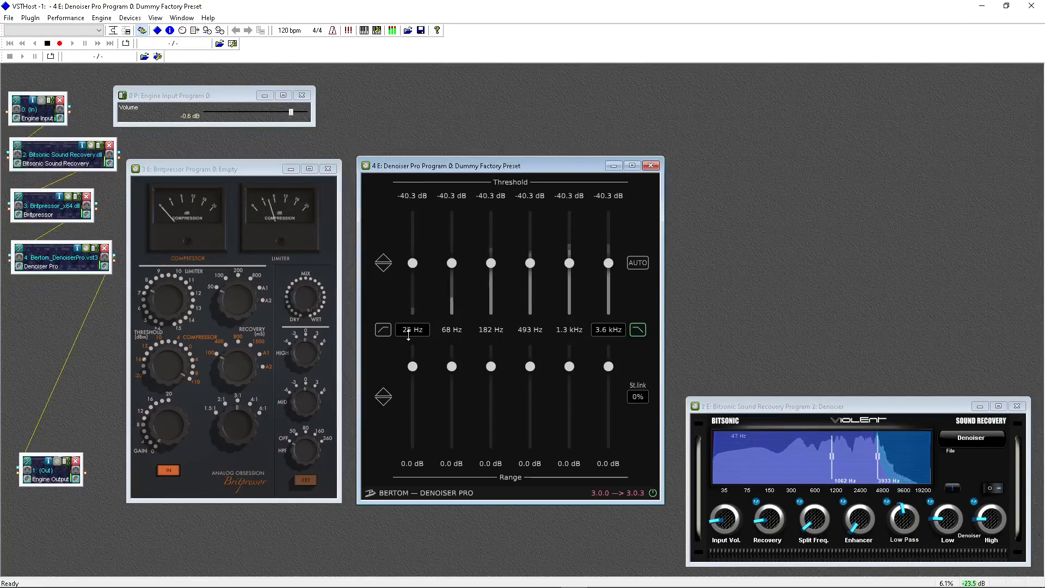
click(609, 494)
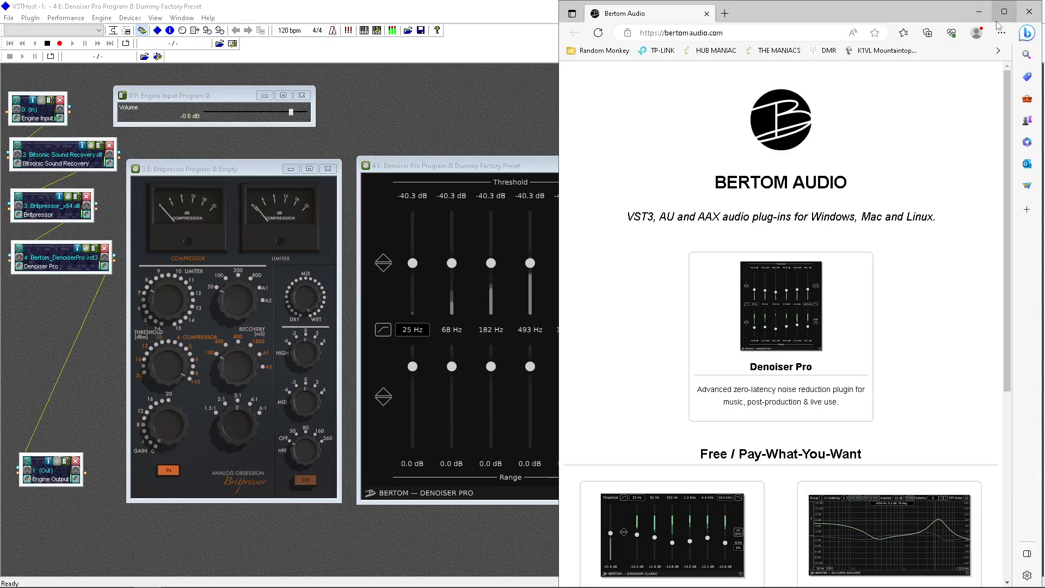
click(1031, 16)
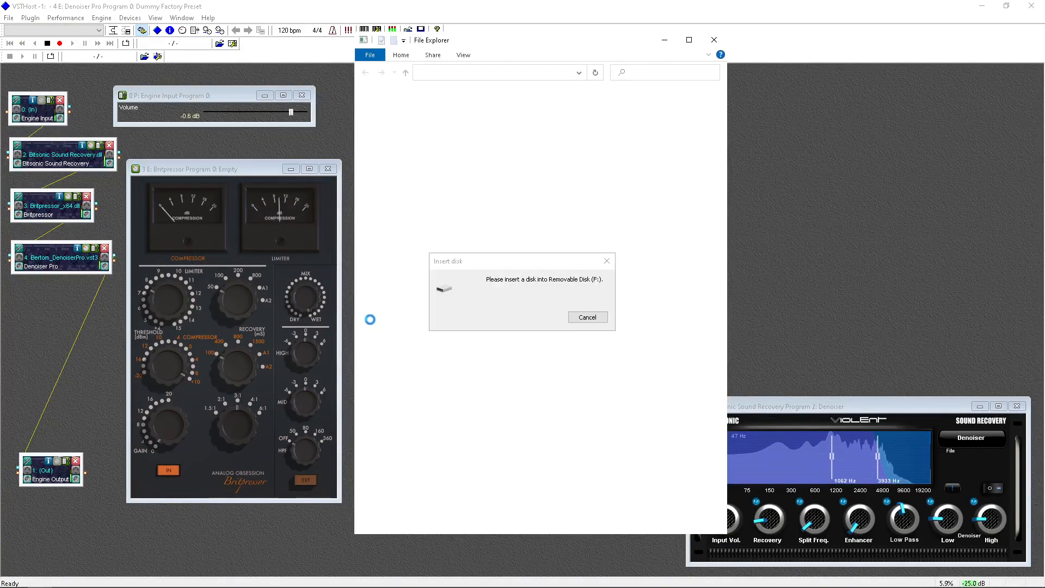
click(587, 317)
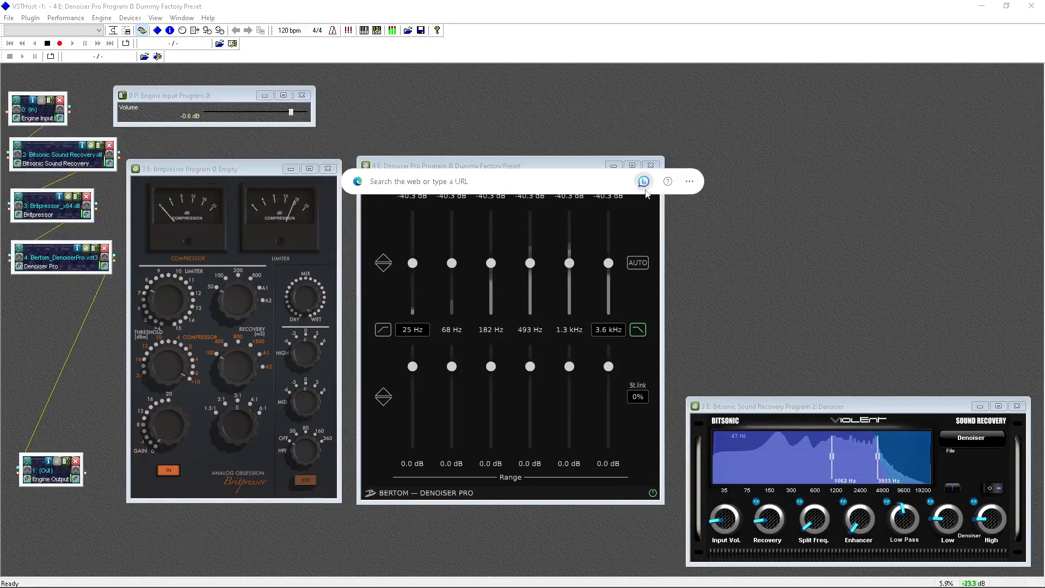
click(689, 183)
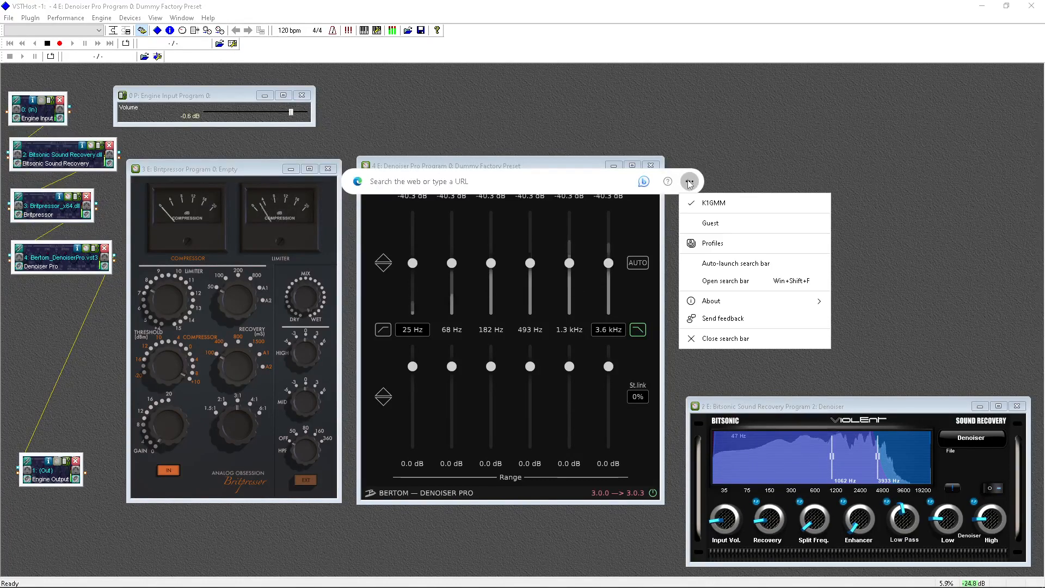
click(717, 339)
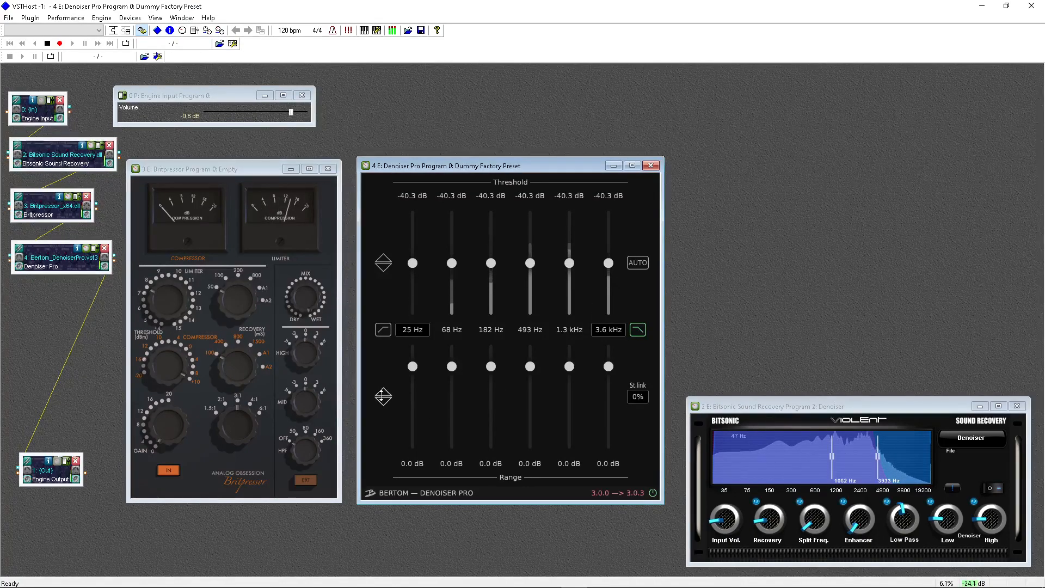
Lower all six Denoiser Pro ranges to -9.1 dB and raise the lowest band frequency to 150 Hz with the low-end filter enabled
drag(383, 397, 383, 427)
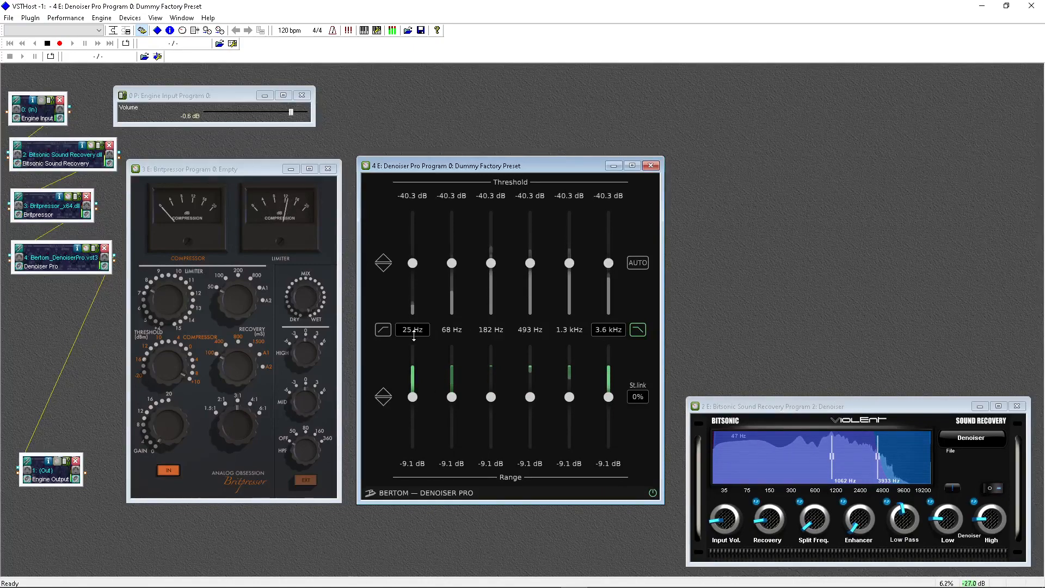
drag(413, 329, 413, 299)
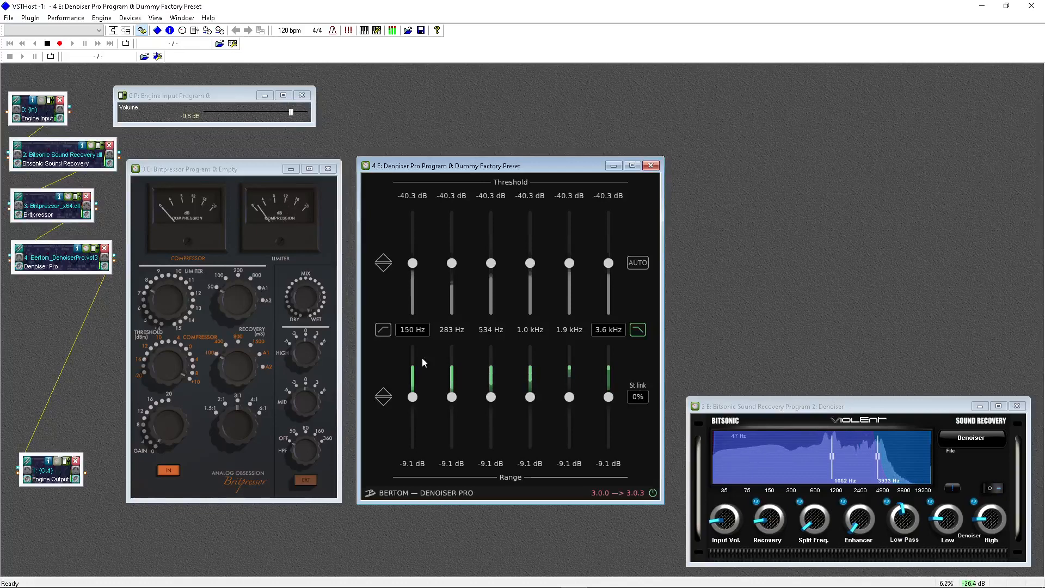
click(383, 330)
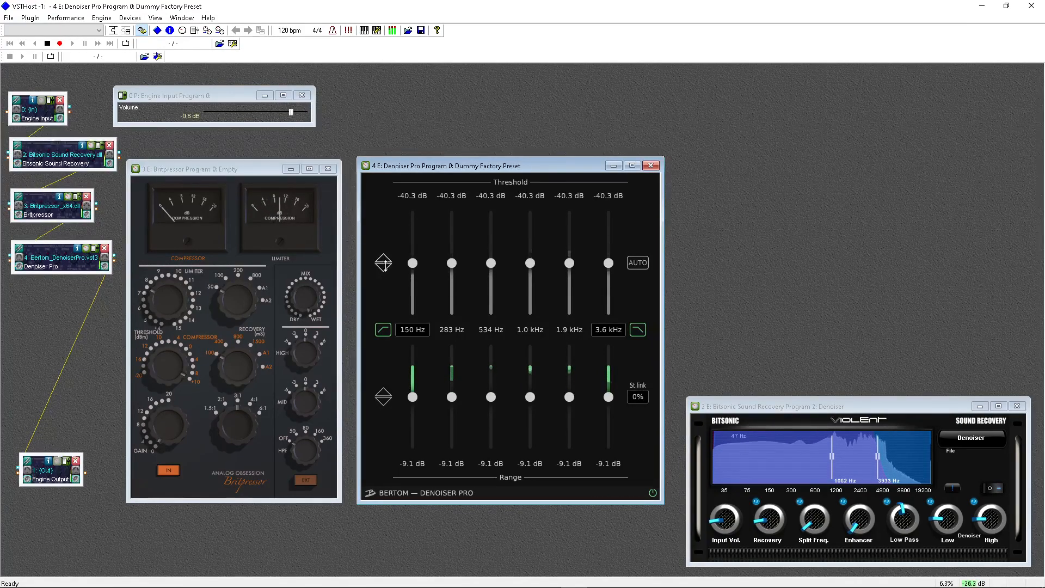
Lower all six Denoiser Pro thresholds to -40.9 dB and try the automatic threshold mode before returning to manual thresholds
mouse_move(384, 263)
mouse_down()
mouse_move(384, 239)
mouse_move(383, 264)
mouse_up()
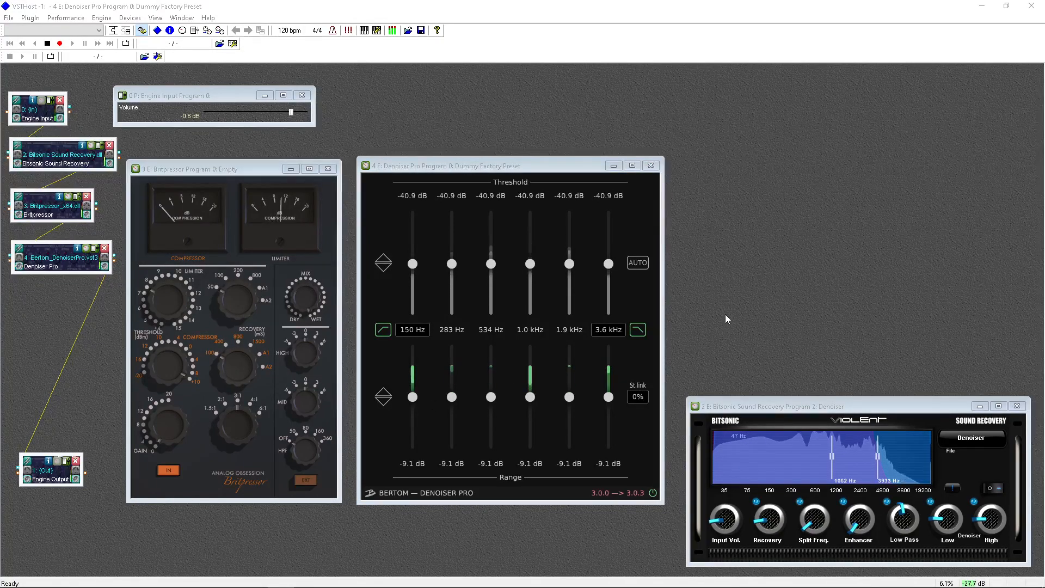
click(637, 263)
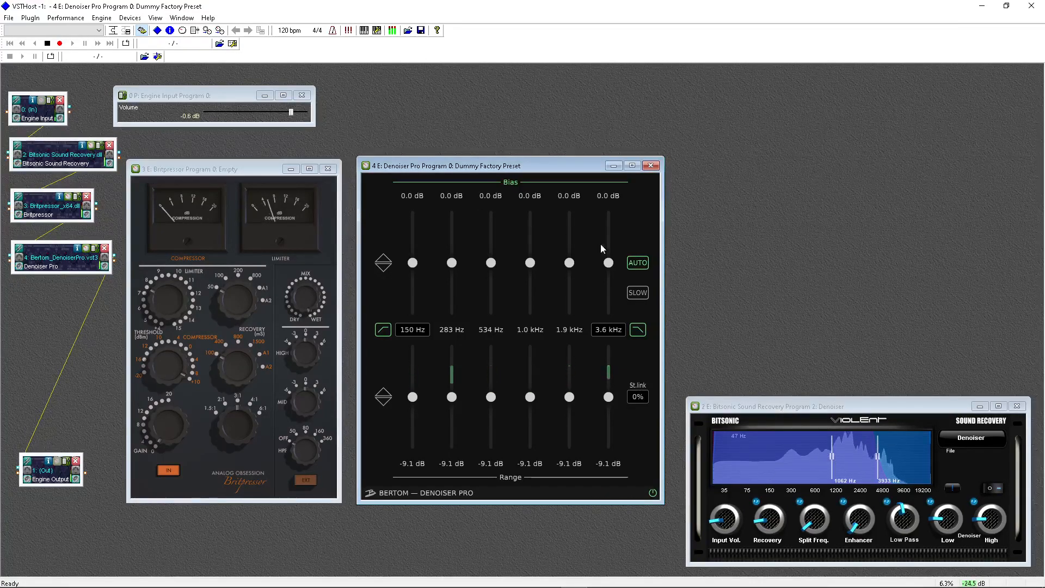
click(638, 263)
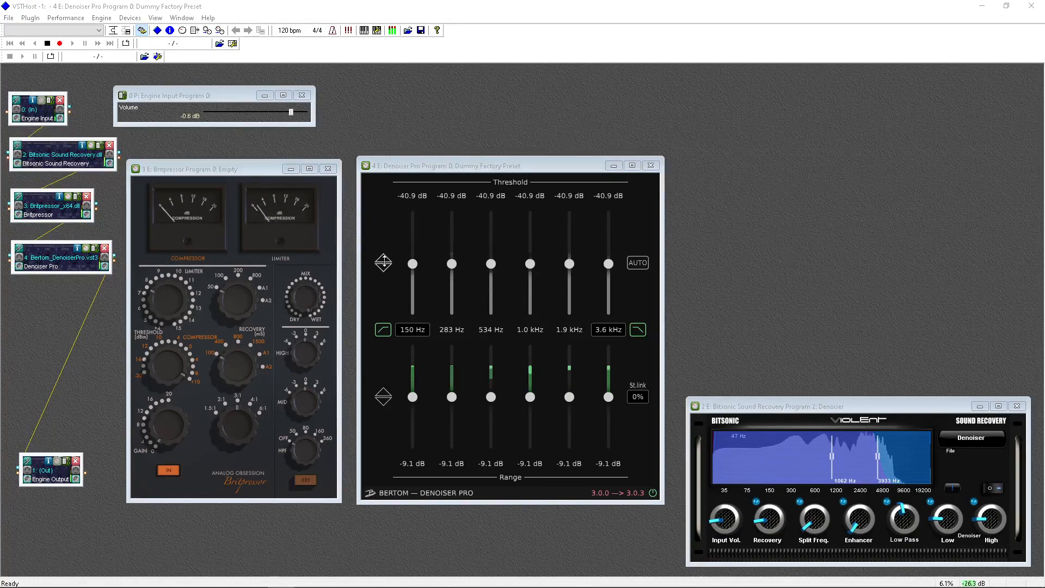
Try all six Denoiser Pro thresholds at -55.9 dB, and bring them back up to -40.6 dB
drag(383, 261, 383, 304)
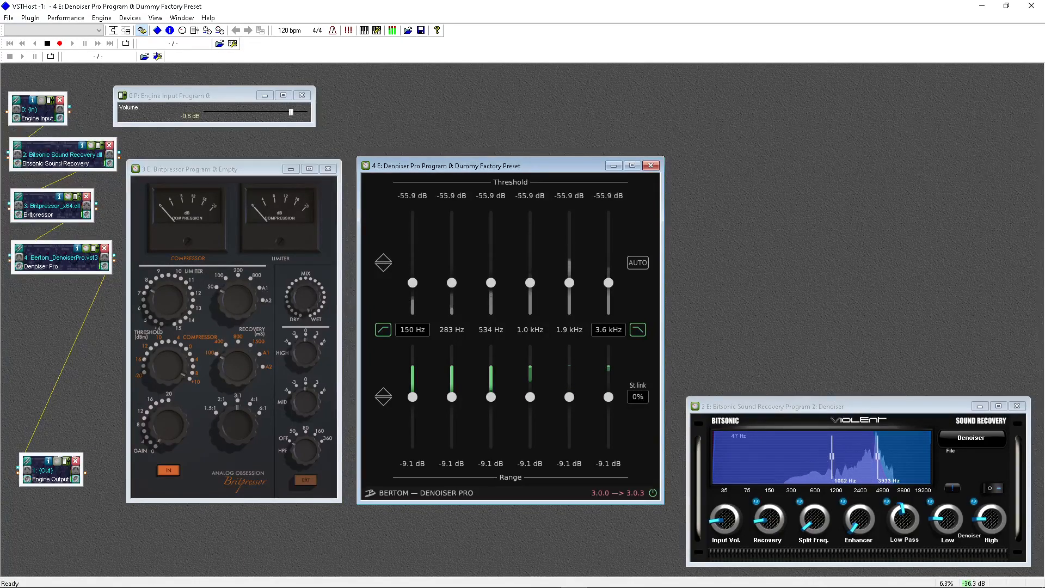
drag(383, 262, 383, 244)
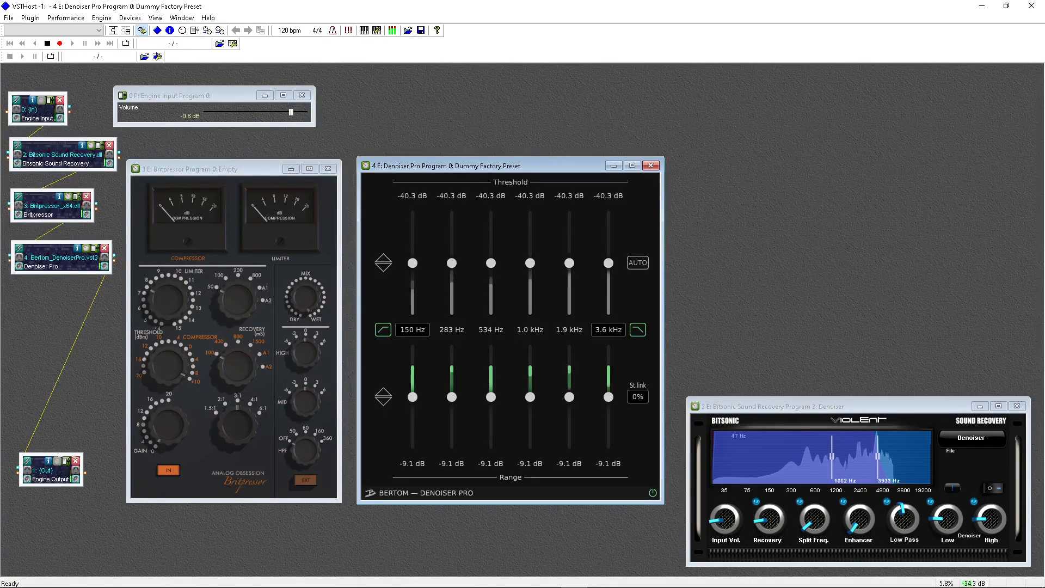
drag(384, 261, 384, 262)
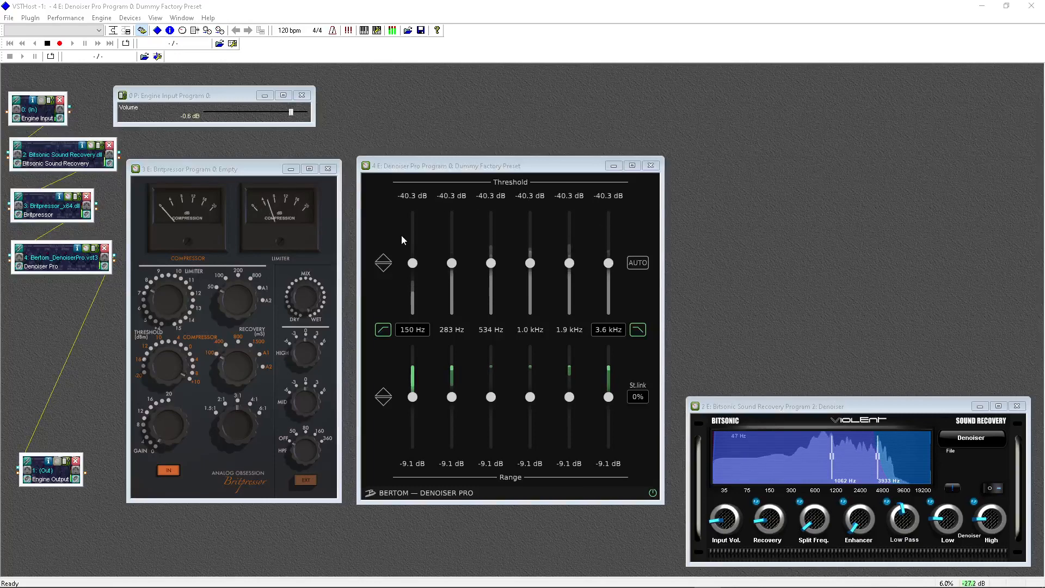
mouse_move(383, 263)
mouse_down()
mouse_move(383, 245)
mouse_move(383, 260)
mouse_up()
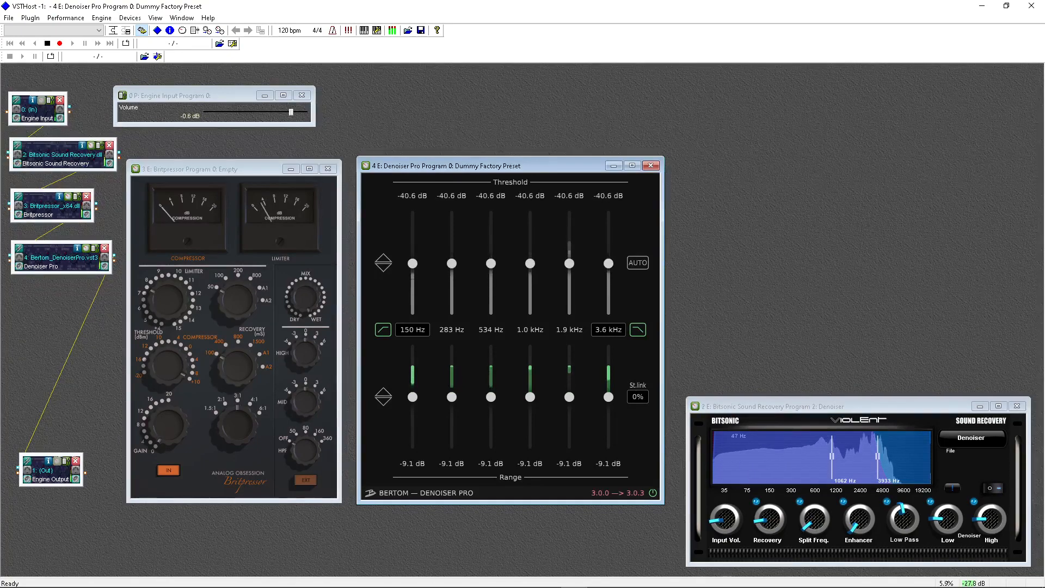
Enable Denoiser Pro's automatic threshold mode and disable its low-end filter
click(639, 267)
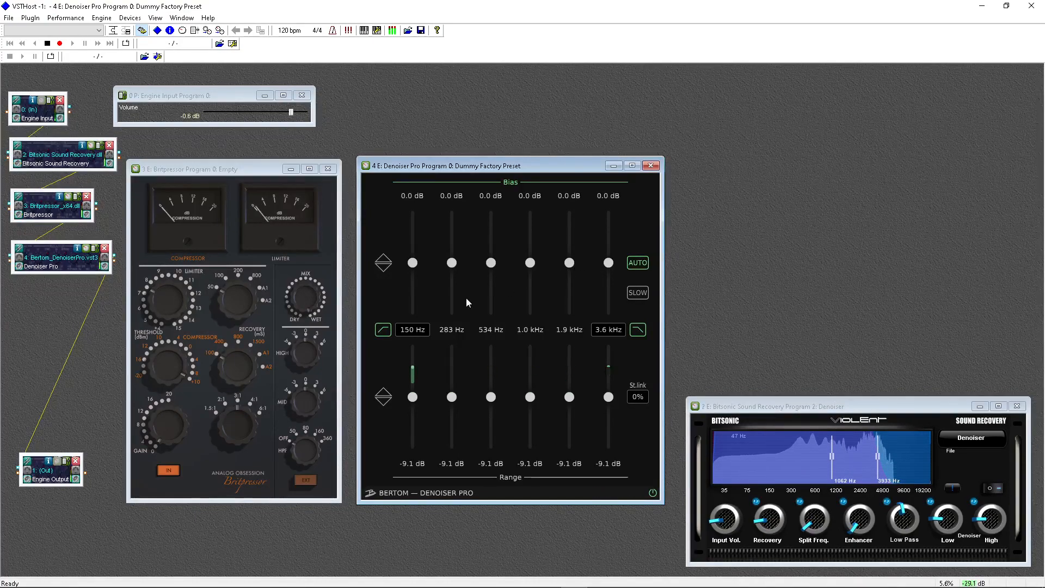
click(383, 331)
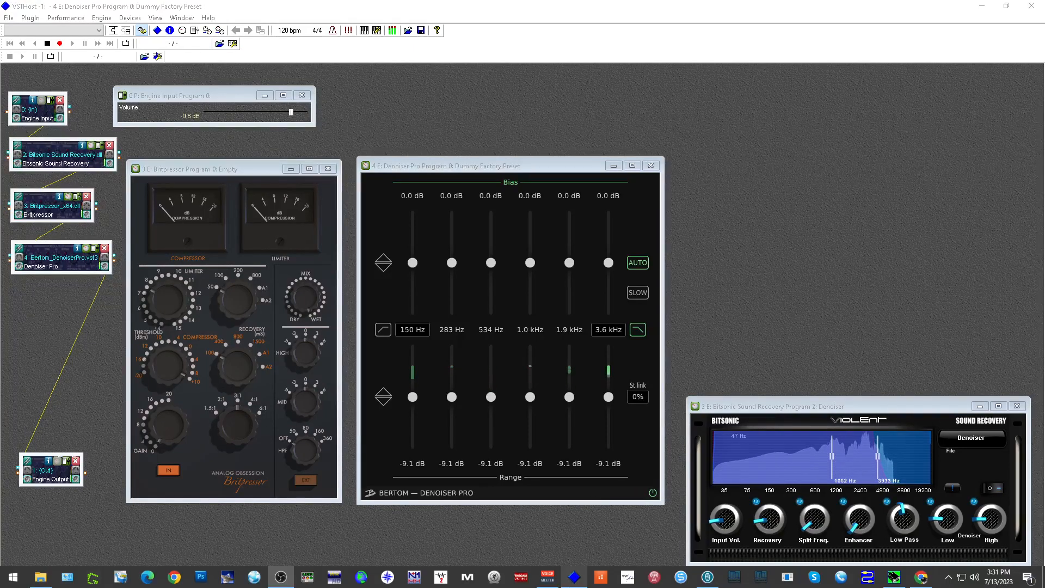
Bring up the Voicemeeter Banana mixer to check the audio routing, and return to VSTHost
mouse_move(548, 584)
click(549, 538)
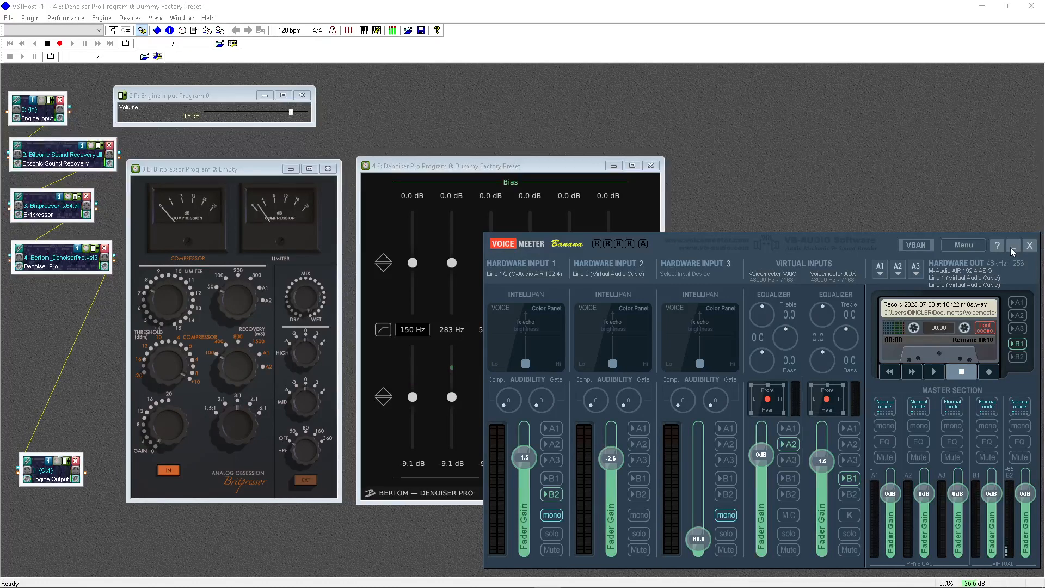
click(873, 208)
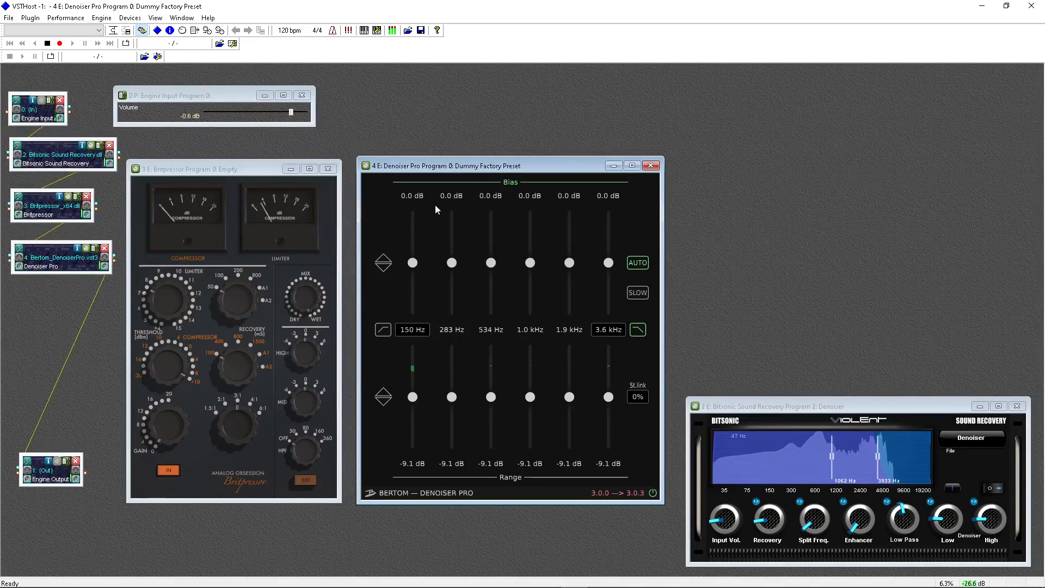
Examine the list of stored performances and the performance autosave options
click(98, 31)
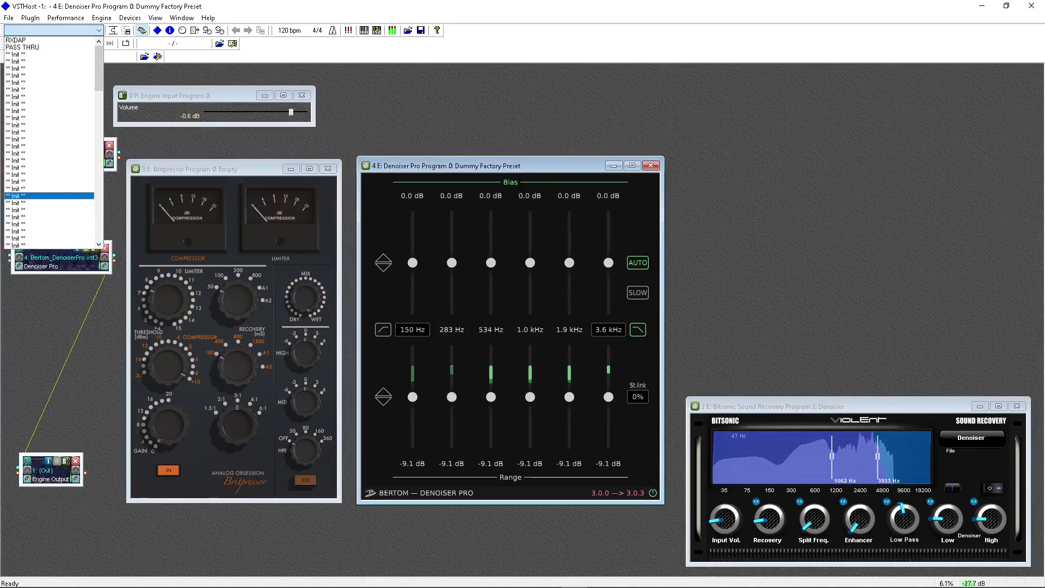
key(alt+Tab)
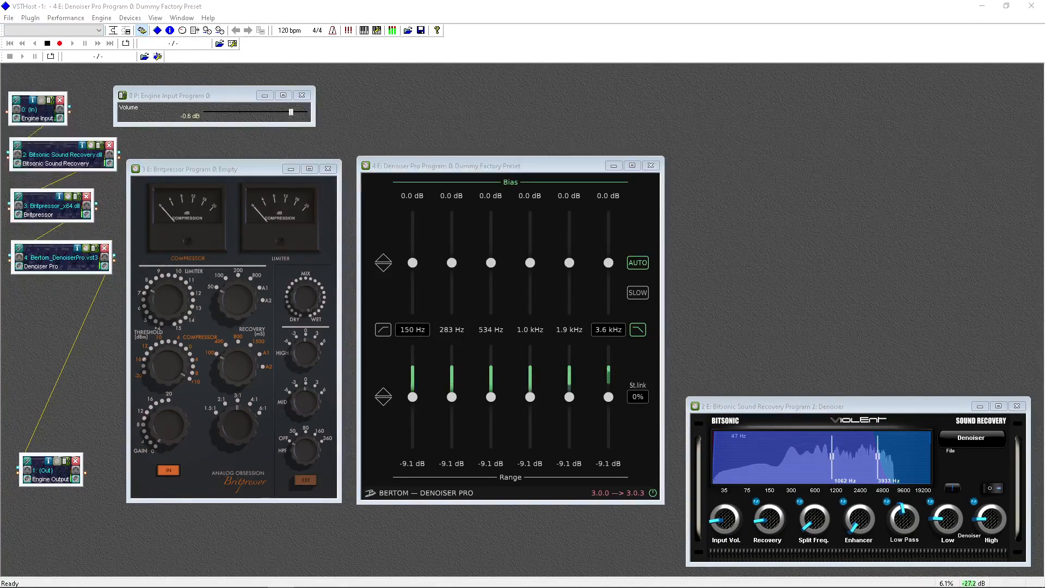
click(66, 18)
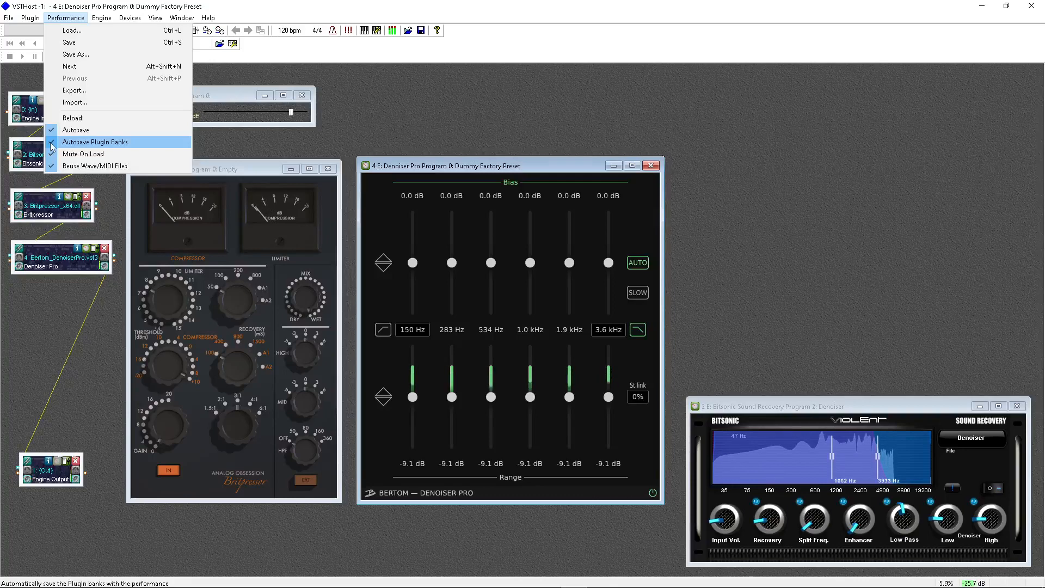
click(493, 100)
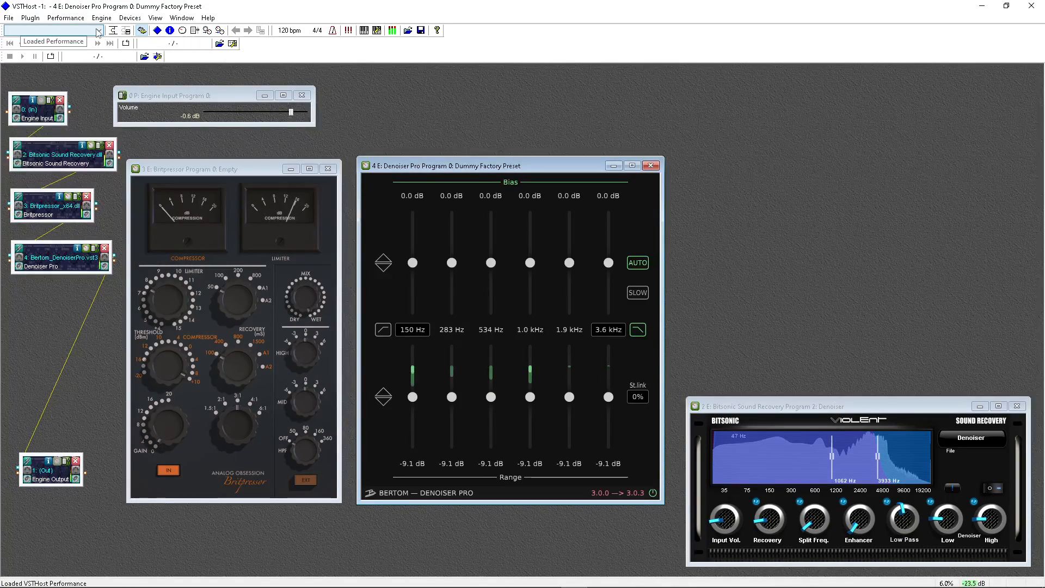
Save the current plugin chain as a performance named "test" in slot 002
click(76, 19)
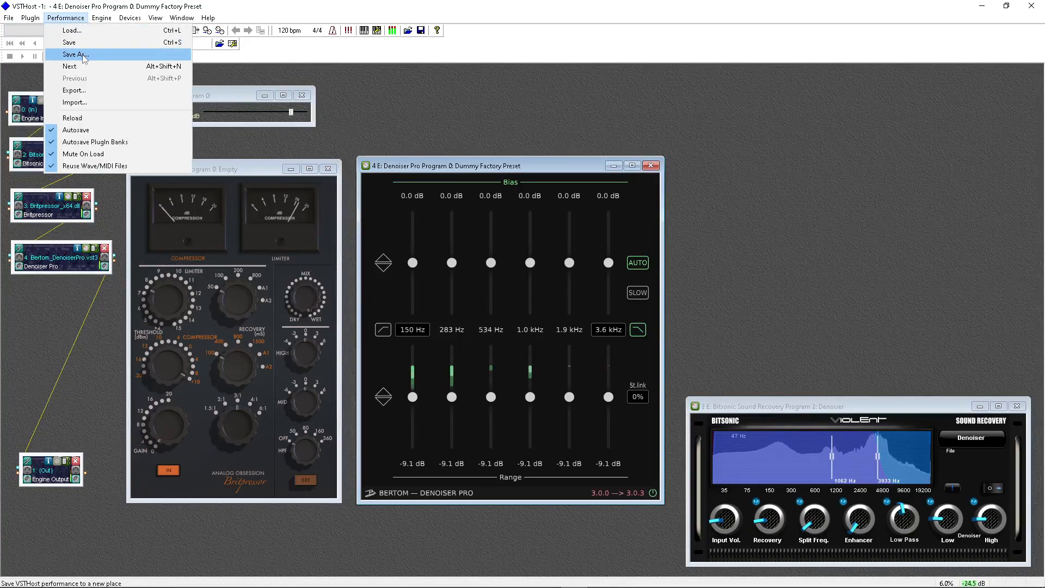
click(94, 52)
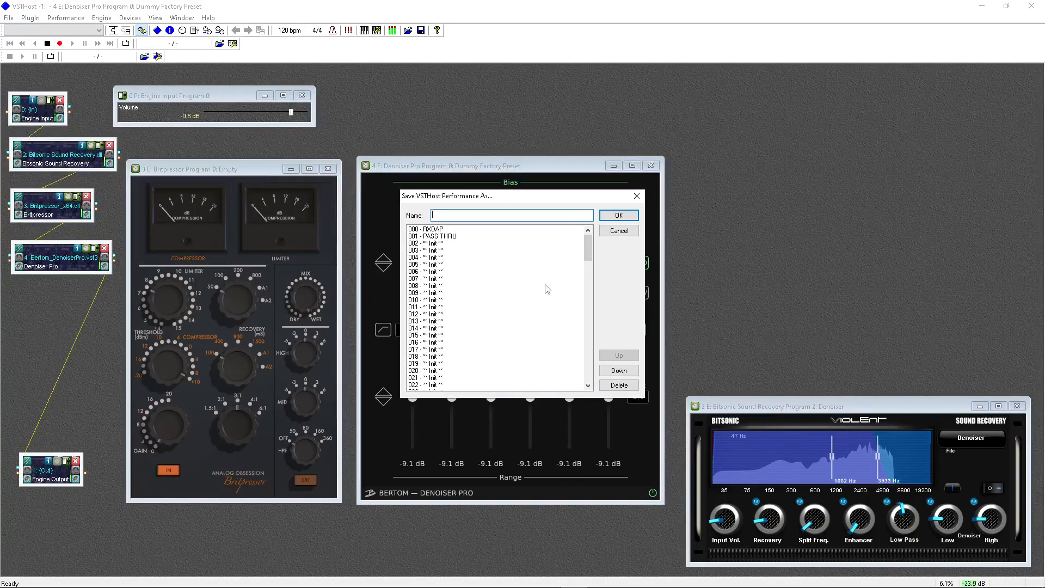
click(434, 243)
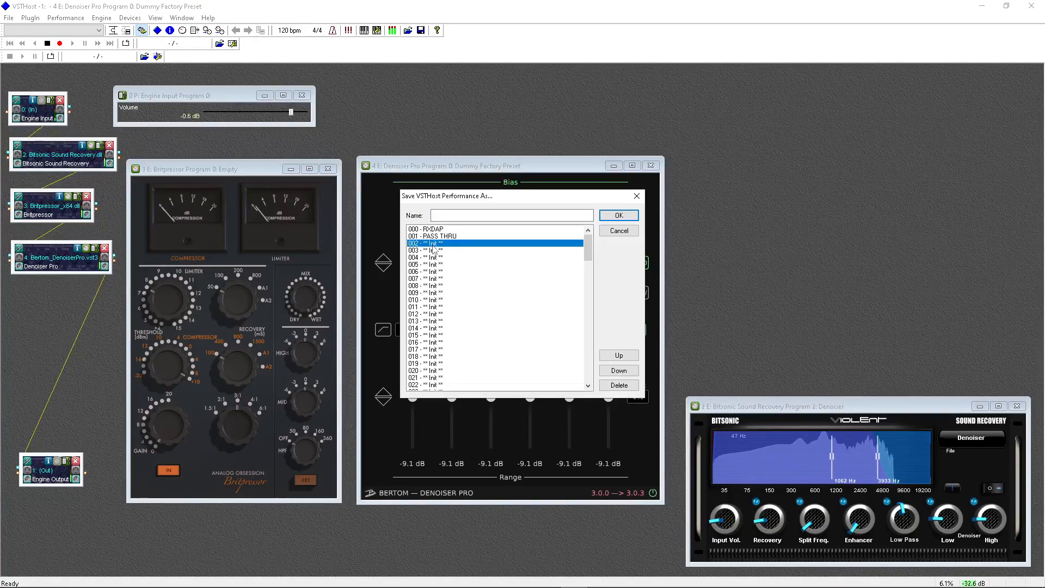
click(463, 214)
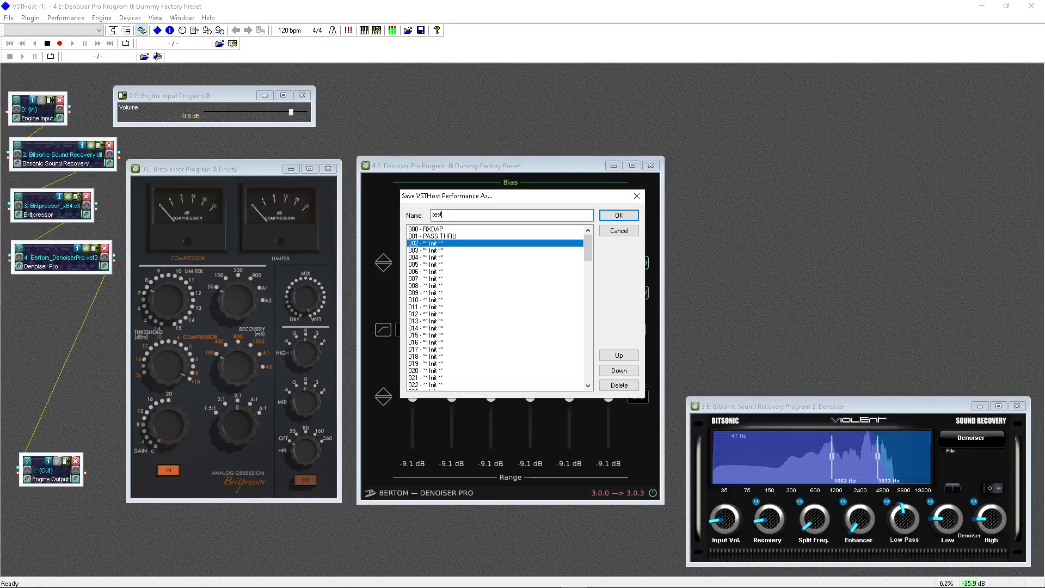
click(619, 215)
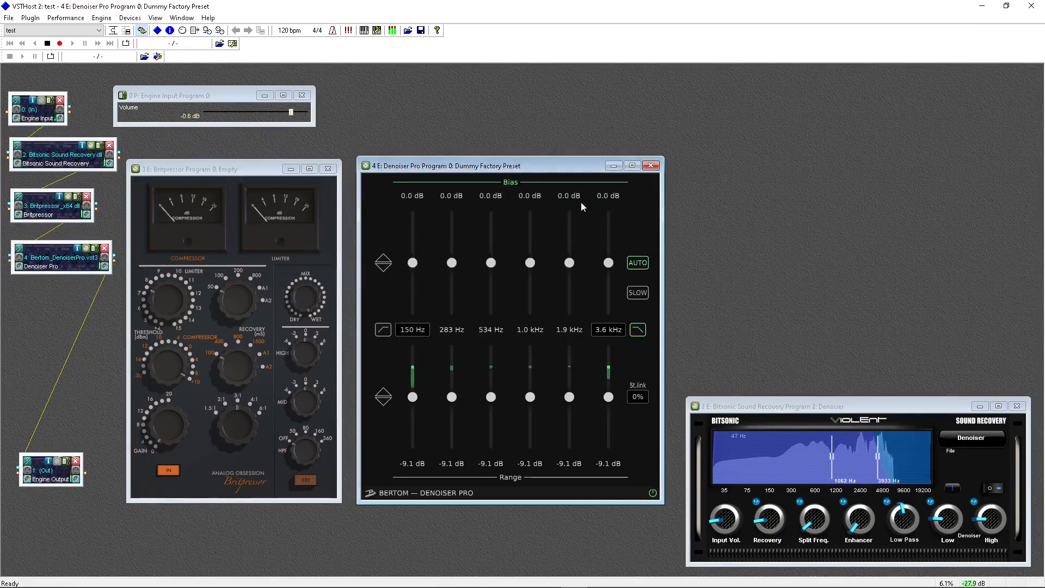
Load the PASS THRU performance for comparison, and switch back to the "test" performance
click(99, 30)
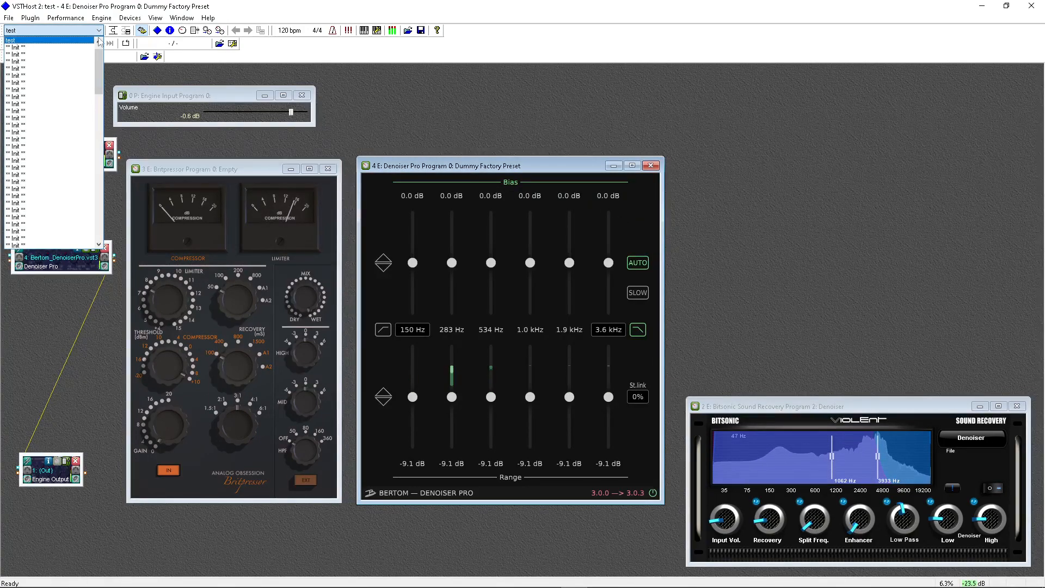
scroll(77, 63, up, 1)
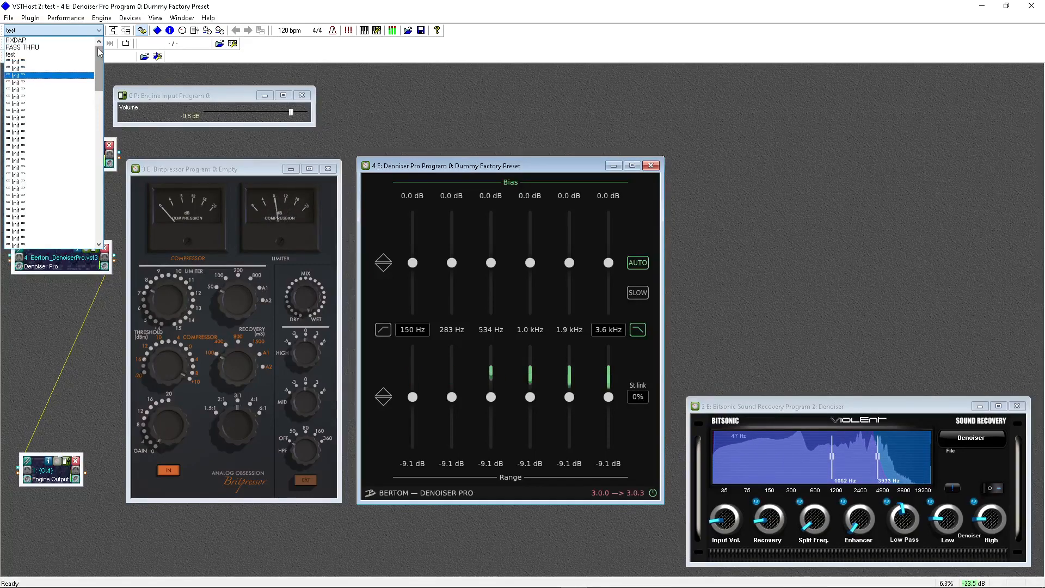
click(21, 47)
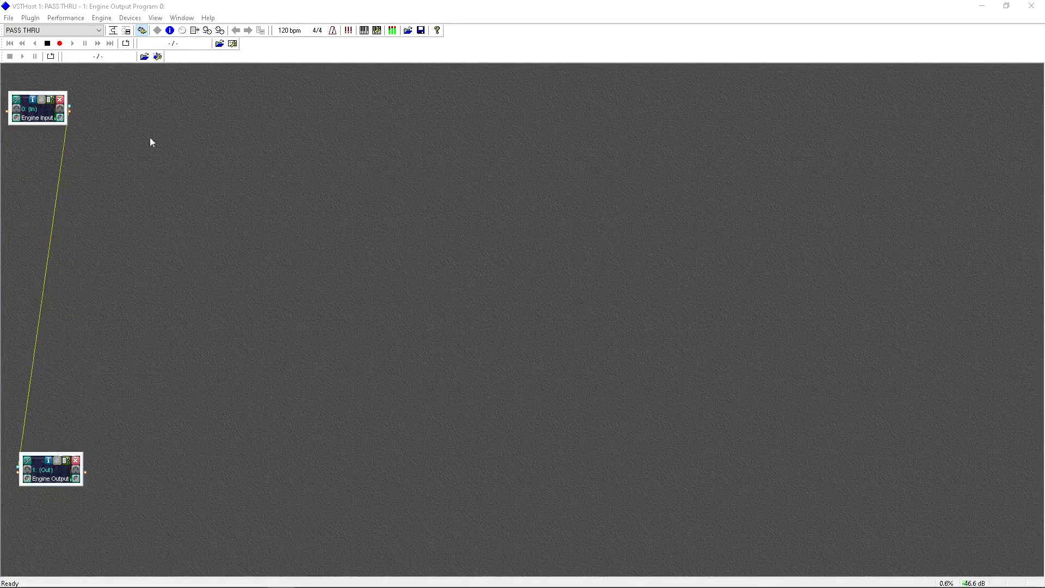
click(100, 31)
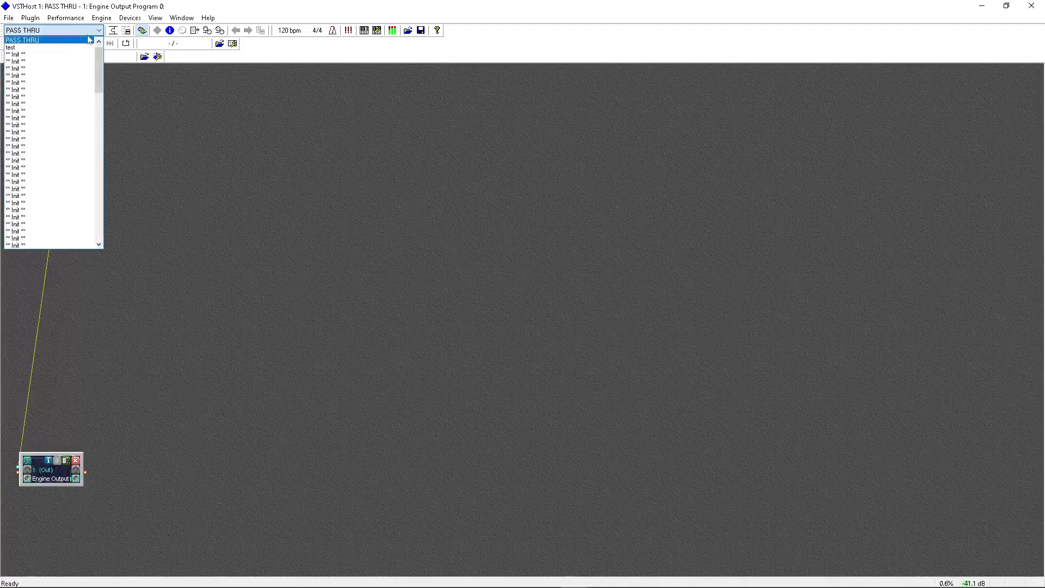
click(59, 48)
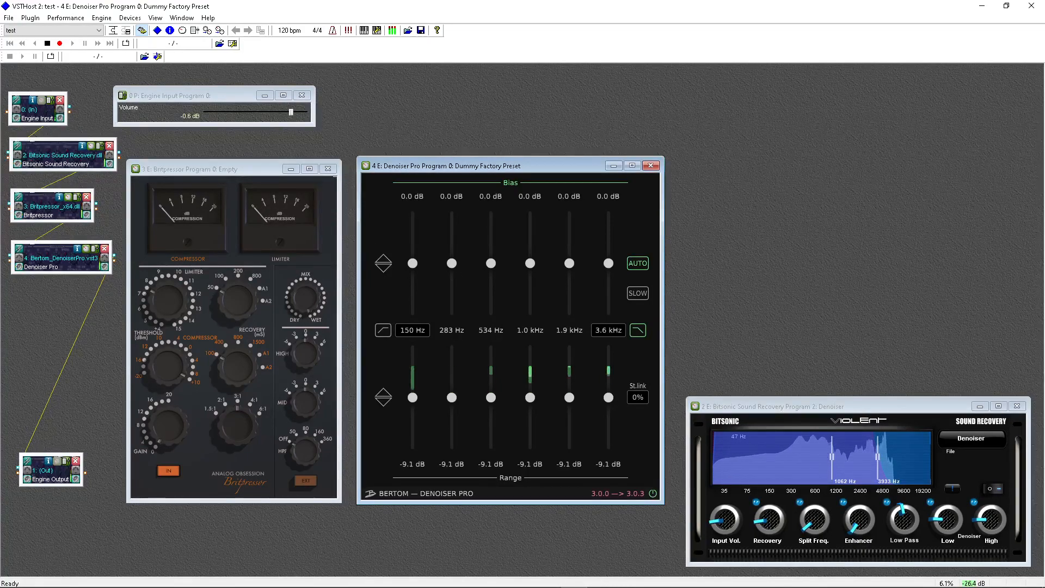
Mute the Engine Output and load the Reafir_standalone plugin, placing its block below Denoiser Pro
click(78, 479)
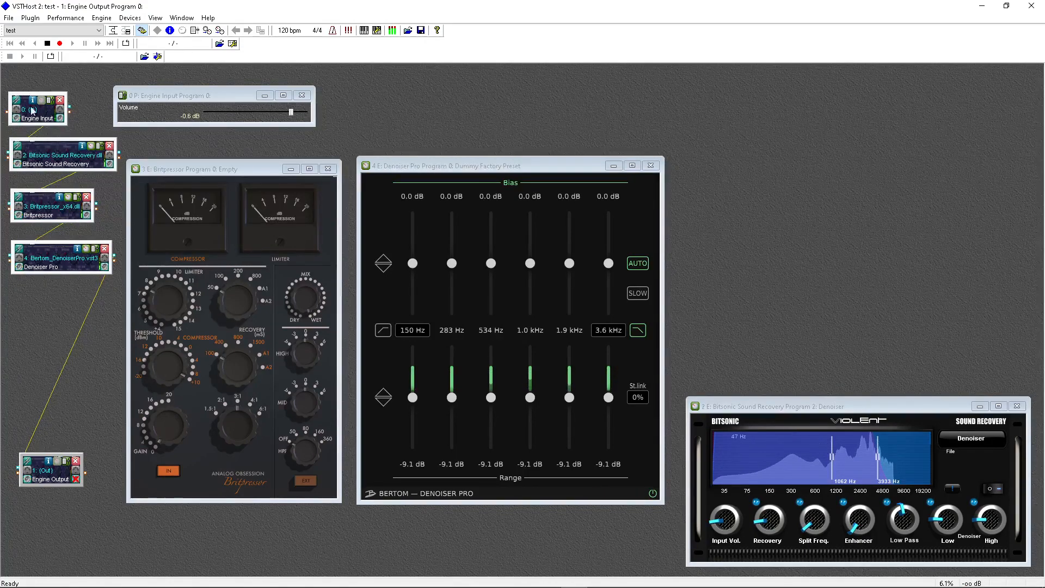
click(10, 19)
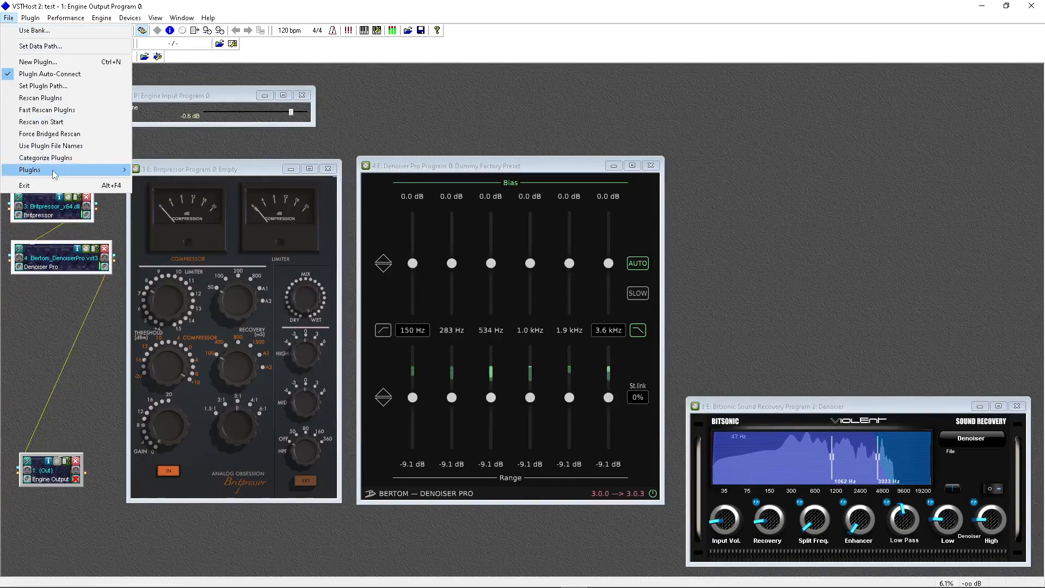
mouse_move(54, 170)
mouse_move(178, 309)
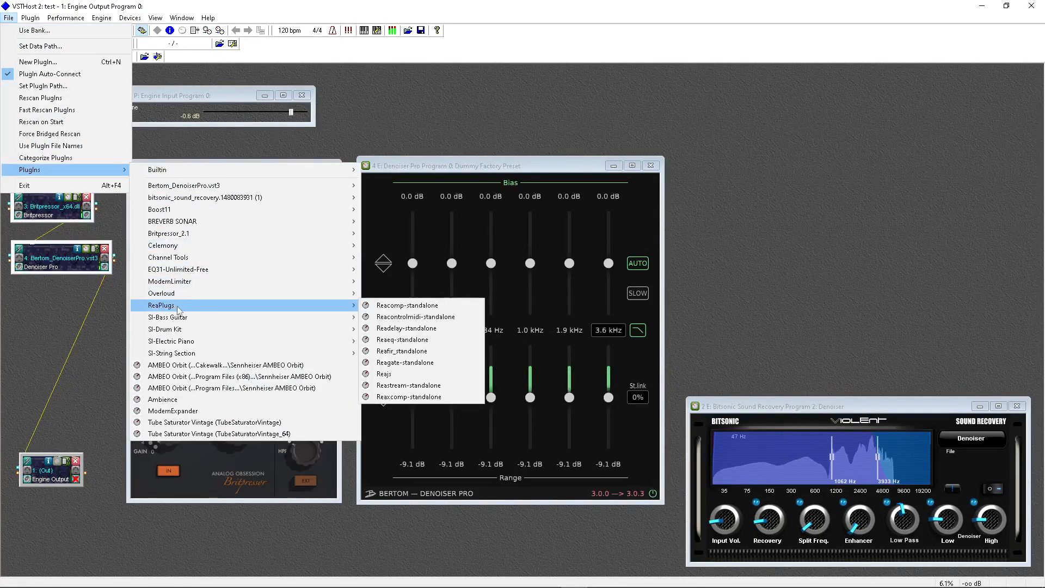
click(401, 351)
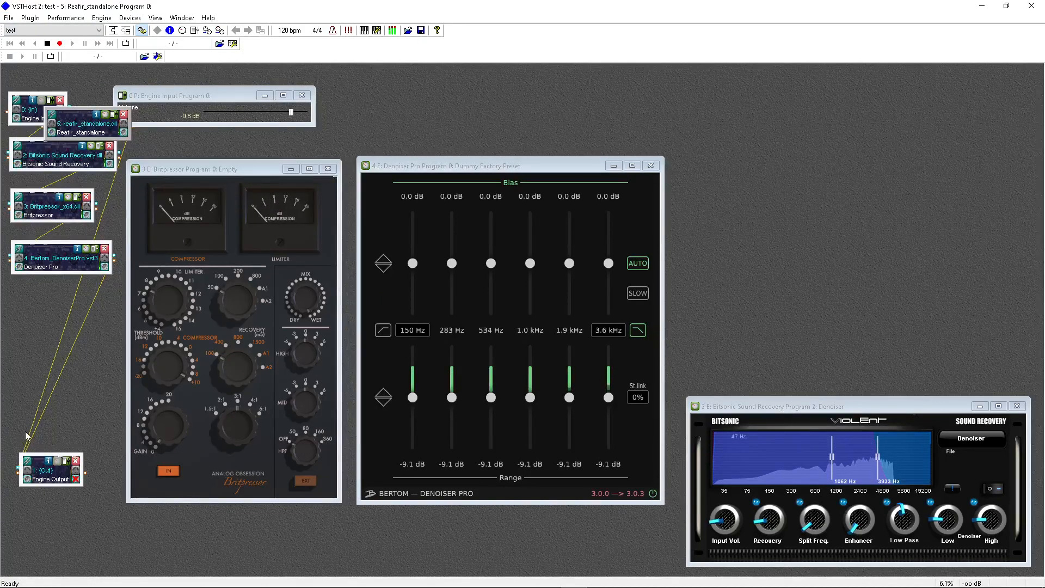
drag(87, 136, 58, 325)
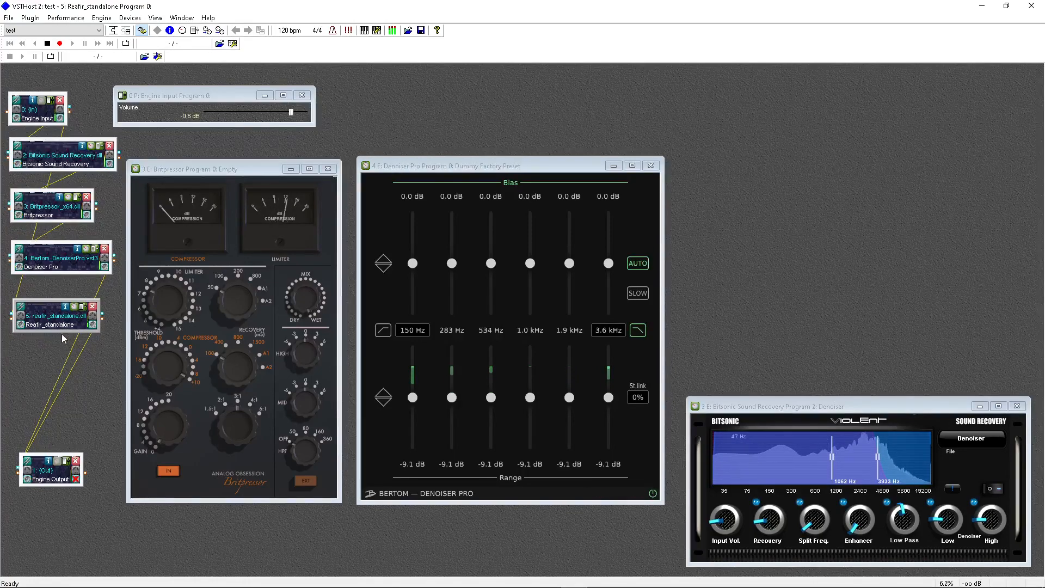
Chain Reafir_standalone after Denoiser Pro, and feed the Engine Output from Reafir_standalone only
click(21, 308)
click(413, 242)
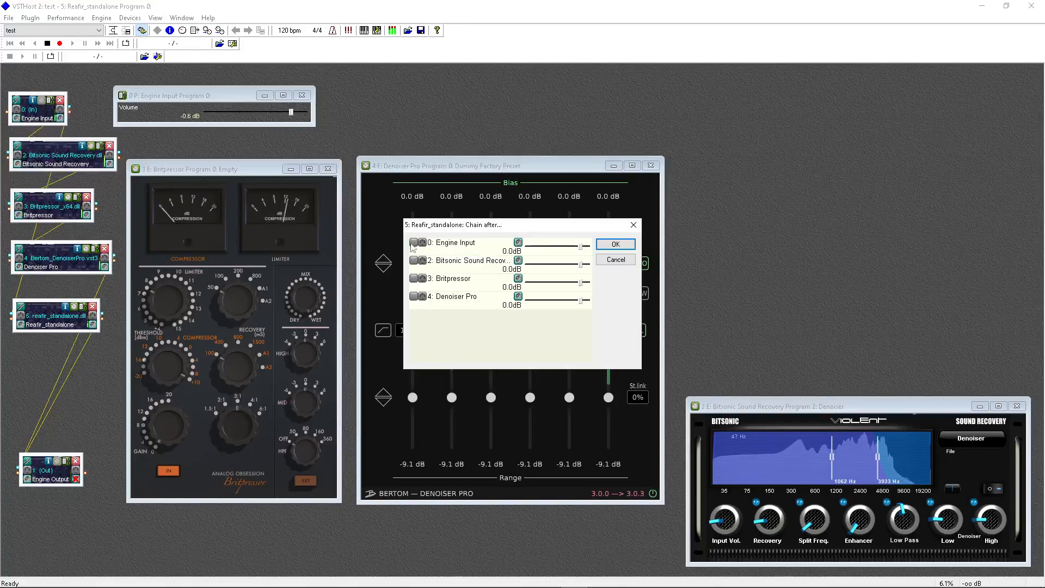
click(414, 296)
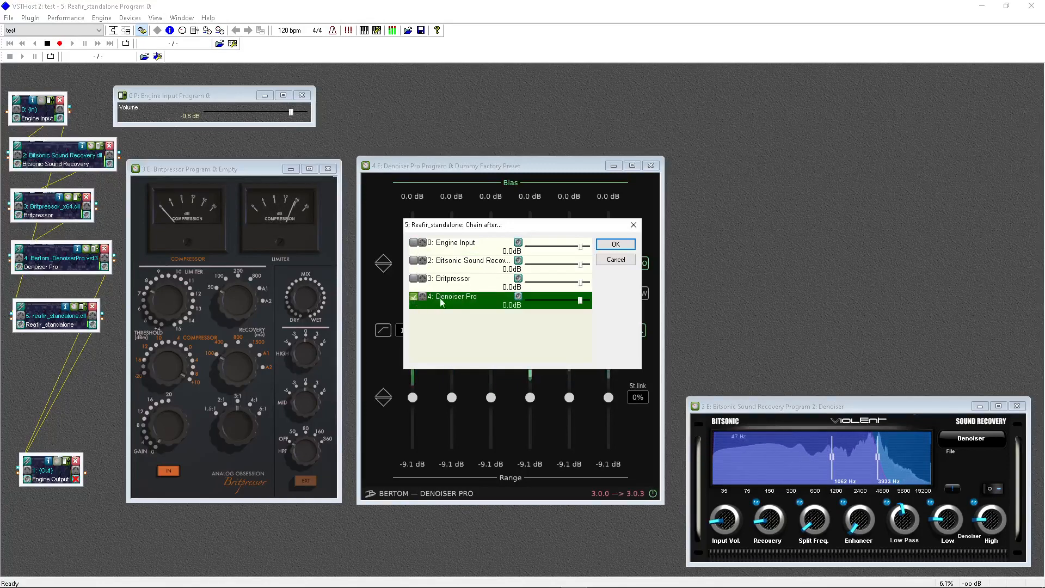
click(615, 244)
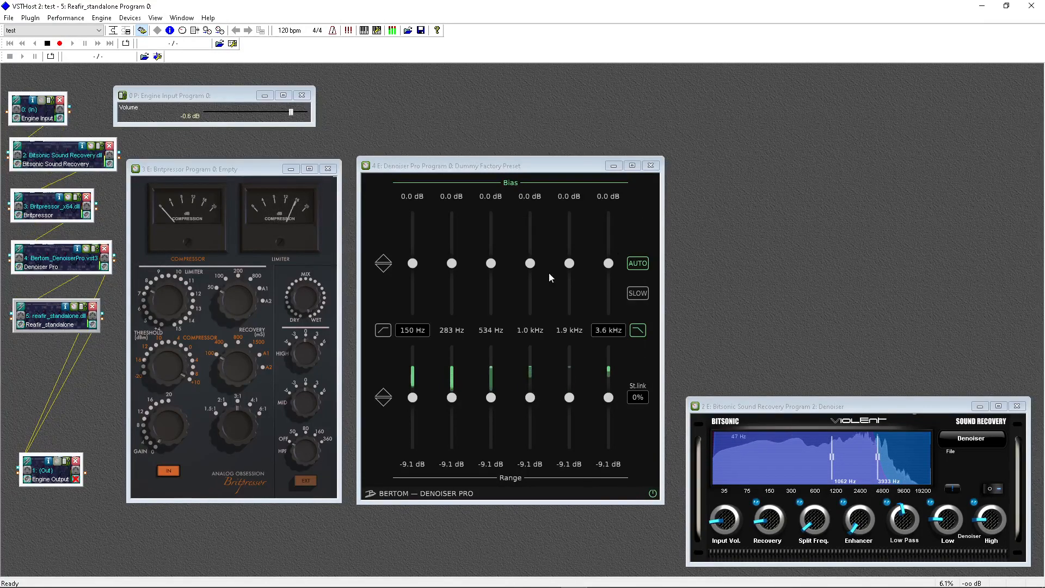
click(28, 462)
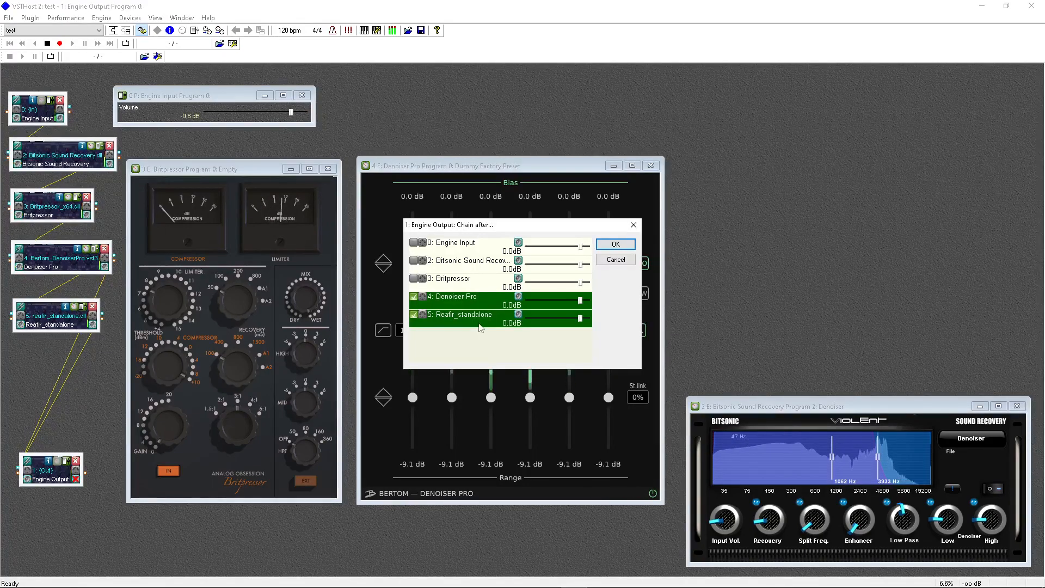
click(414, 298)
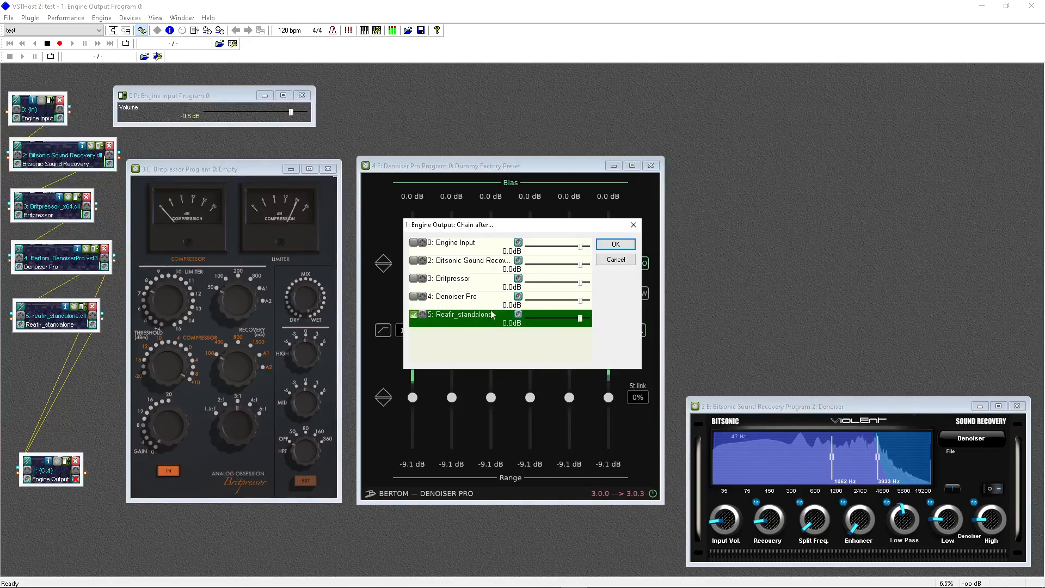
click(615, 244)
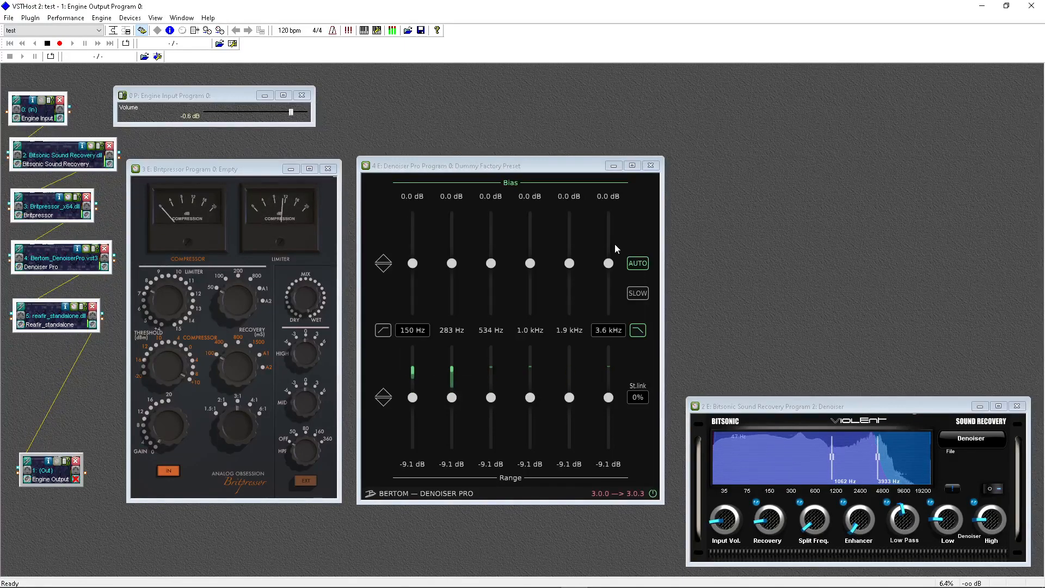
Open the ReaFir editor in the free area above Sound Recovery, with edit mode Points (flat) and mode Subtract
double_click(78, 314)
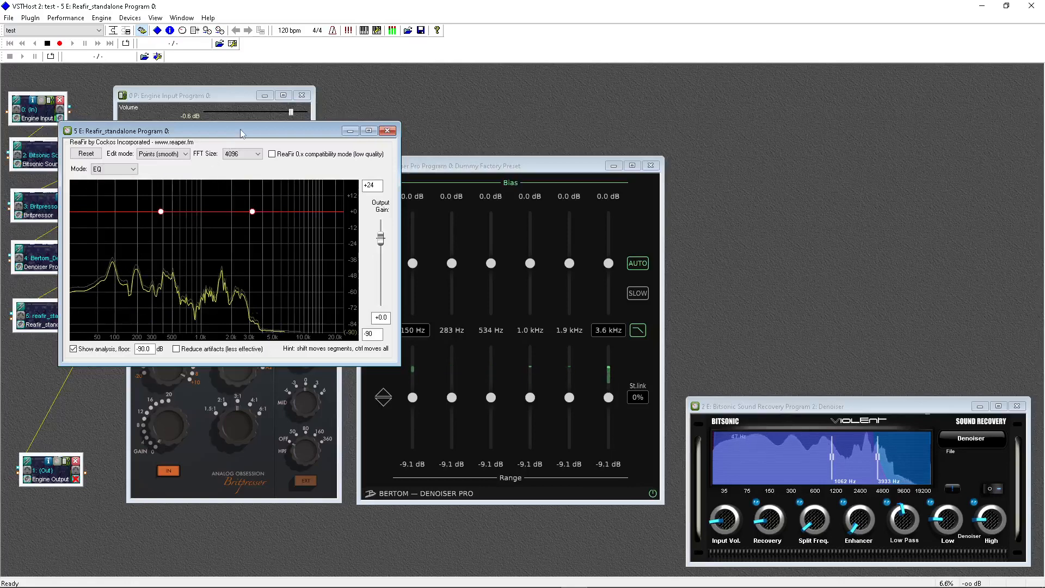
drag(243, 133, 860, 125)
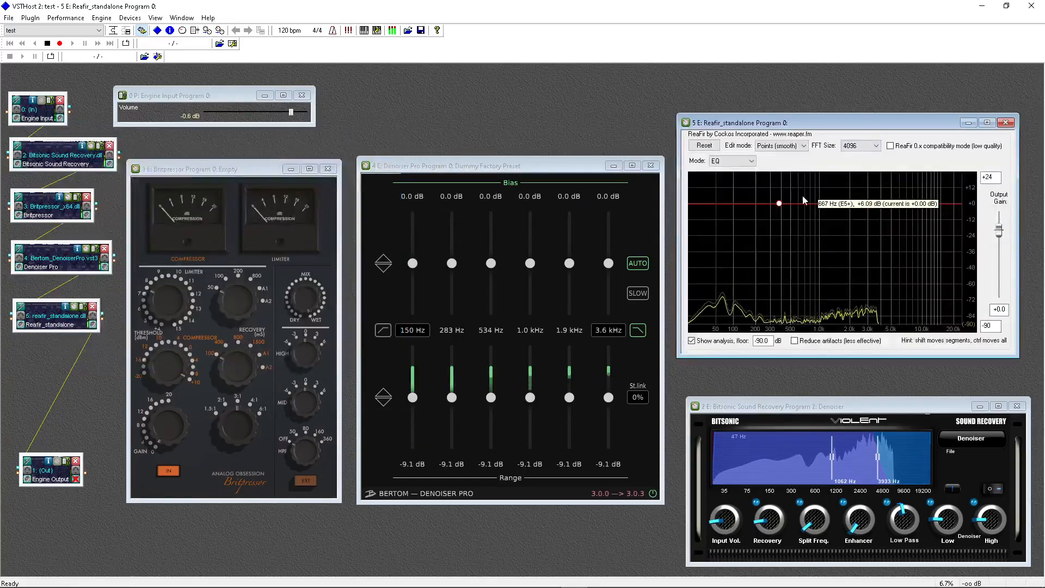
click(870, 203)
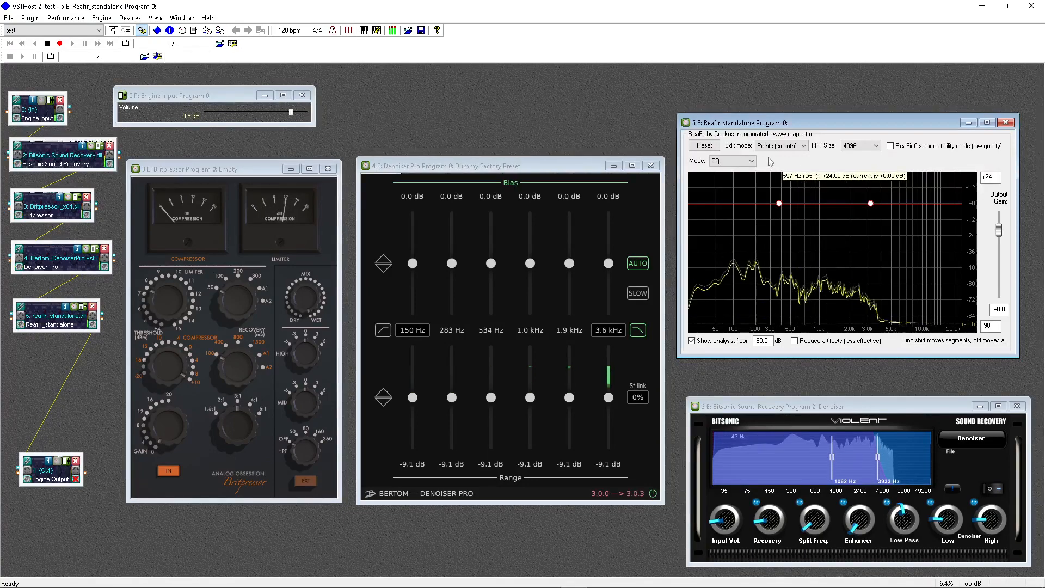
click(802, 145)
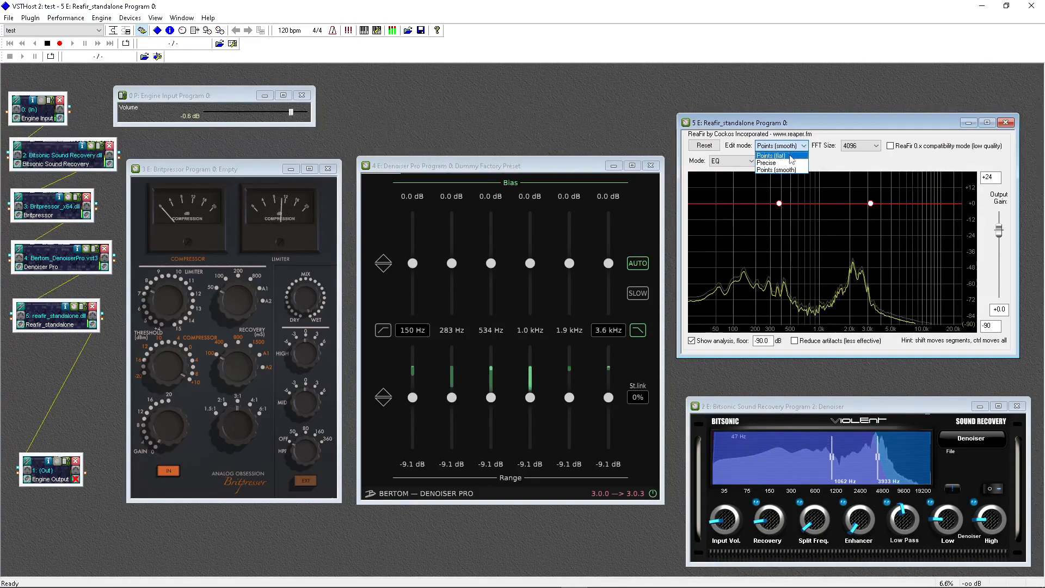
click(790, 157)
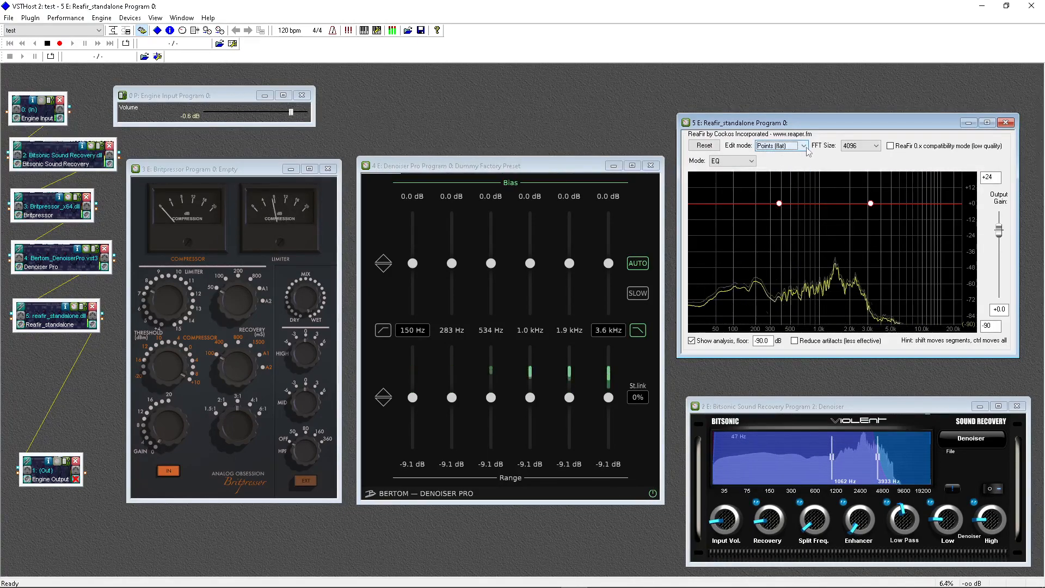
click(747, 161)
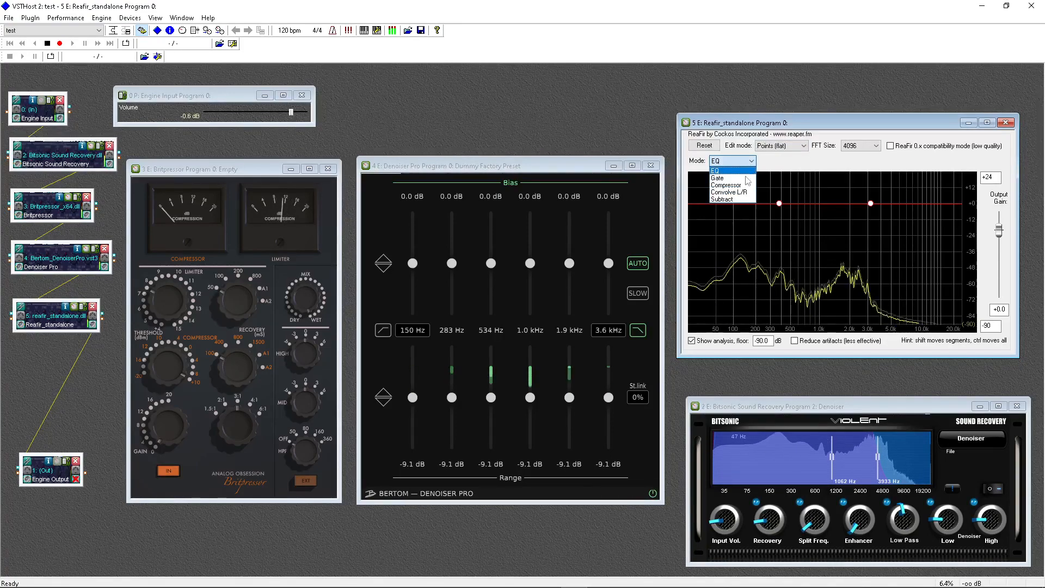
click(728, 198)
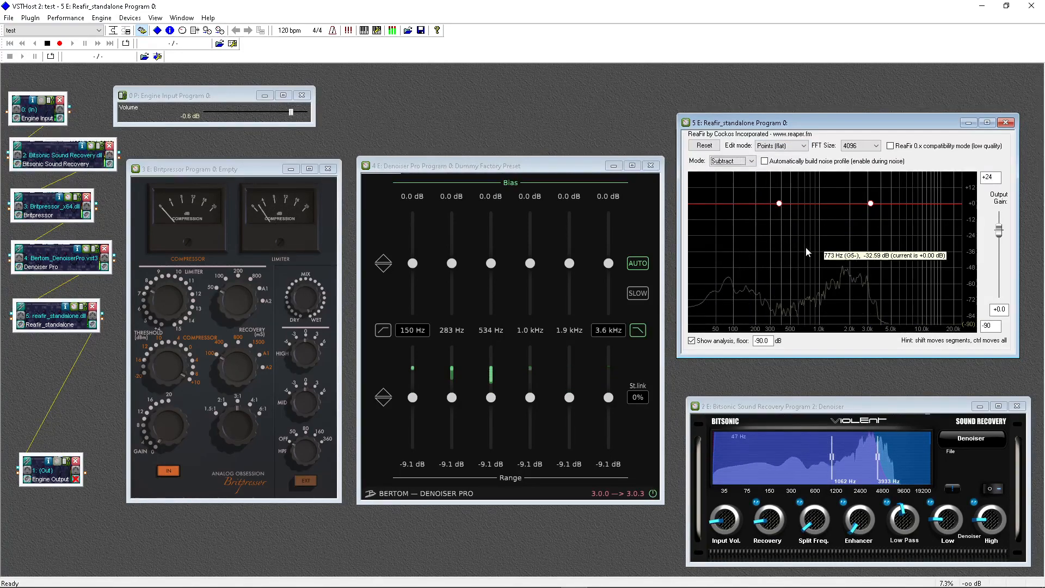
Shape the low end of ReaFir's curve with one point at the maximum level and another at about -75 dB just below 50 Hz
drag(778, 204, 734, 308)
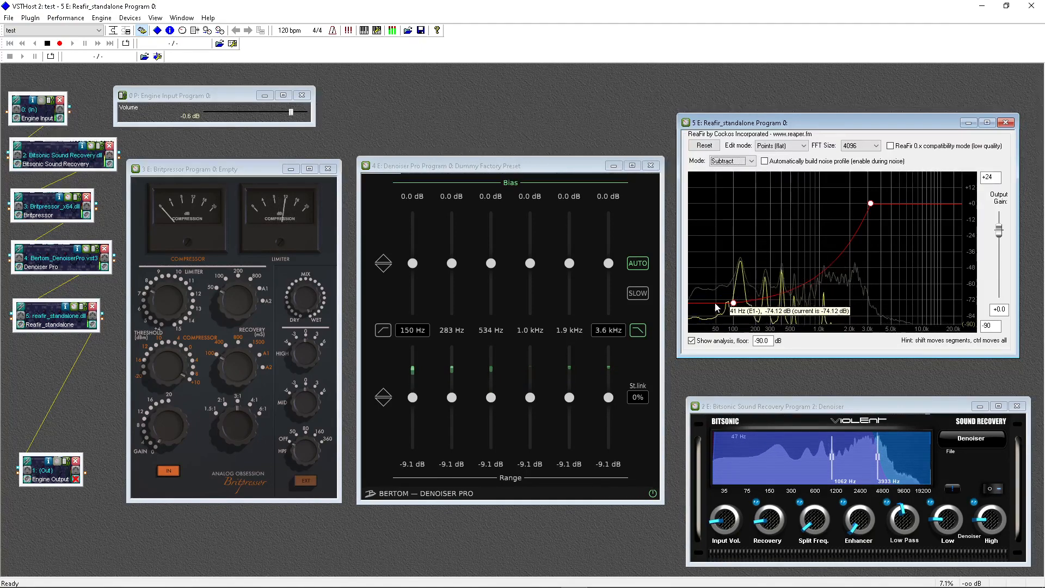
click(716, 303)
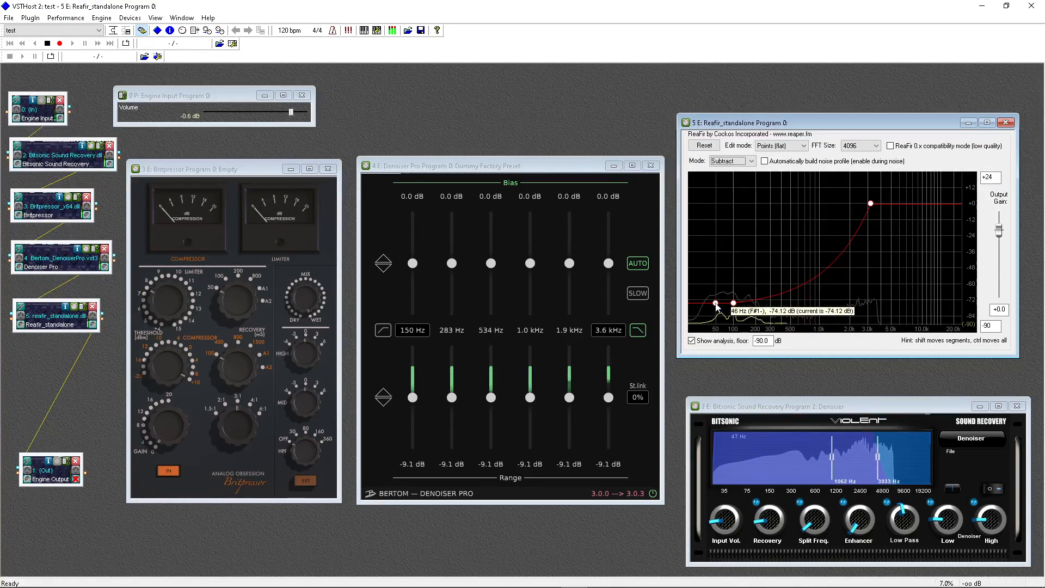
drag(716, 303, 707, 179)
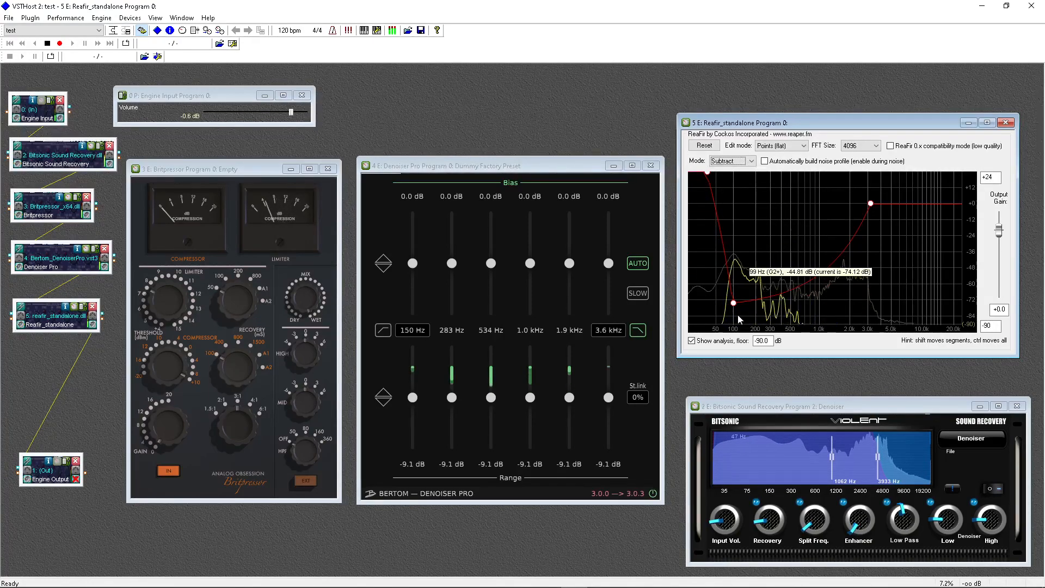
drag(732, 306, 727, 304)
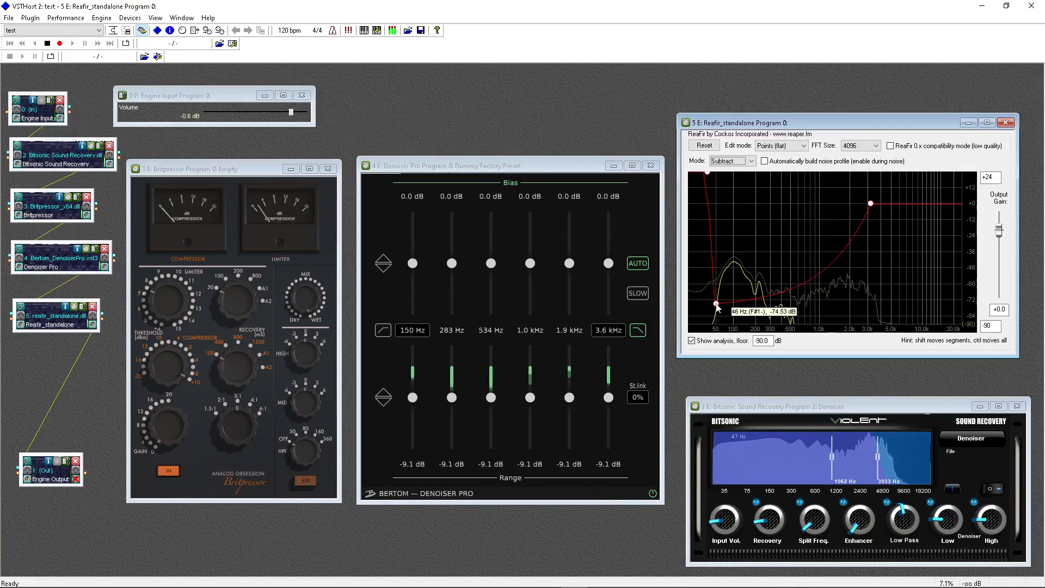
drag(716, 307, 715, 308)
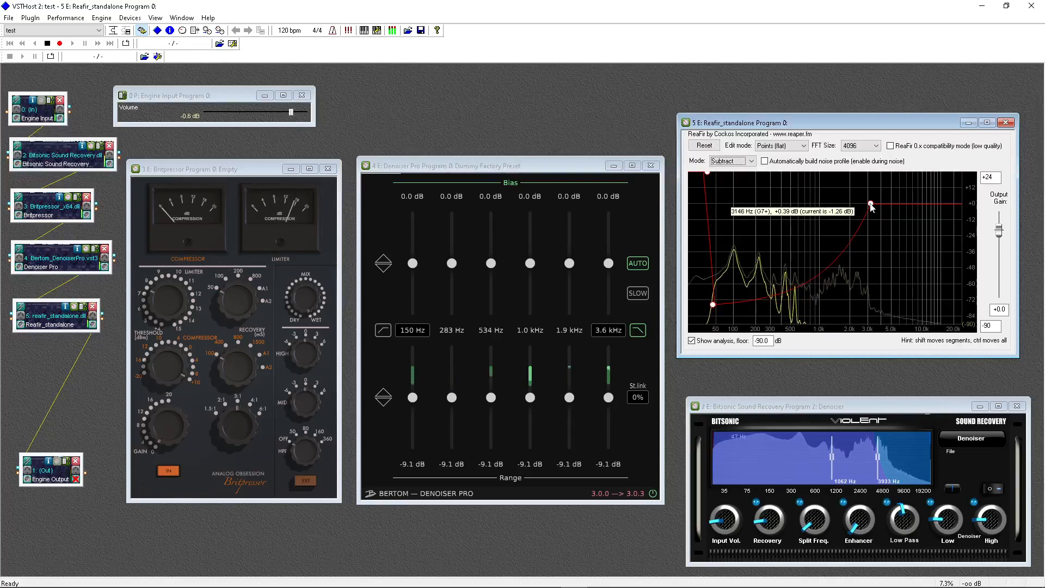
Shape the high end of ReaFir's curve with points at about 3966 Hz, -77 dB and about 5173 Hz, +24 dB
drag(870, 205, 880, 307)
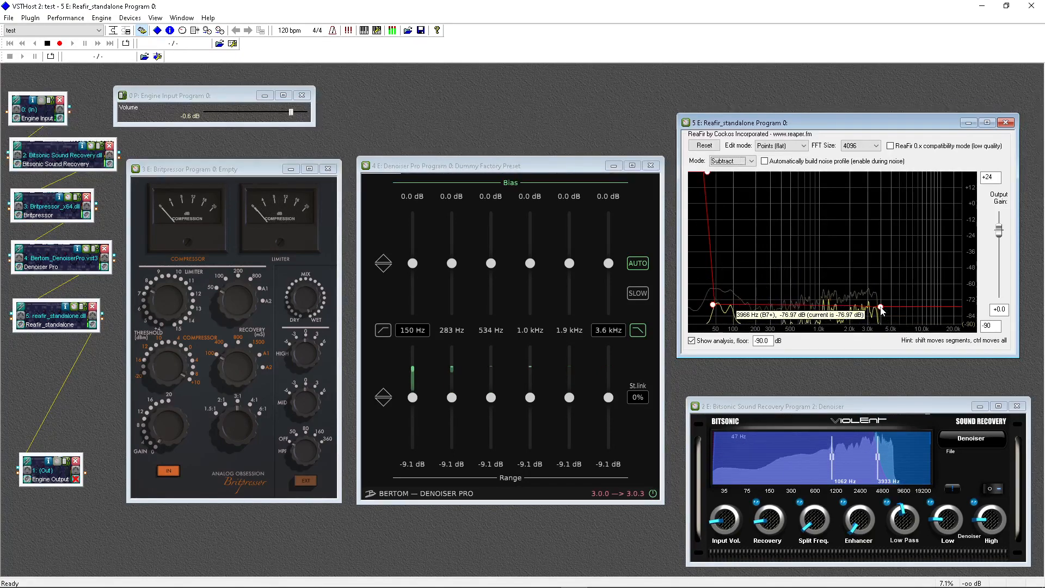
click(891, 306)
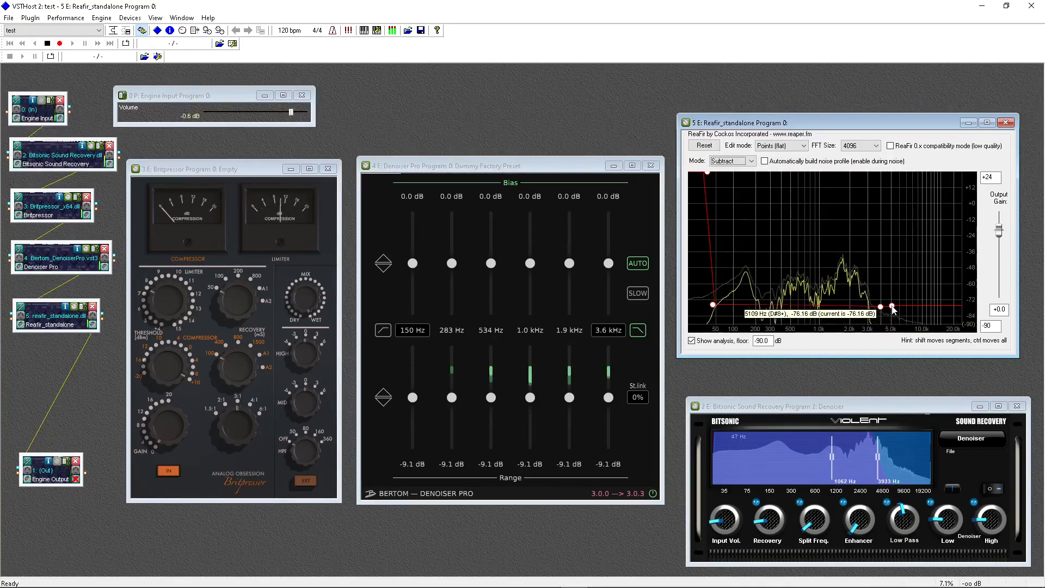
drag(893, 308, 893, 173)
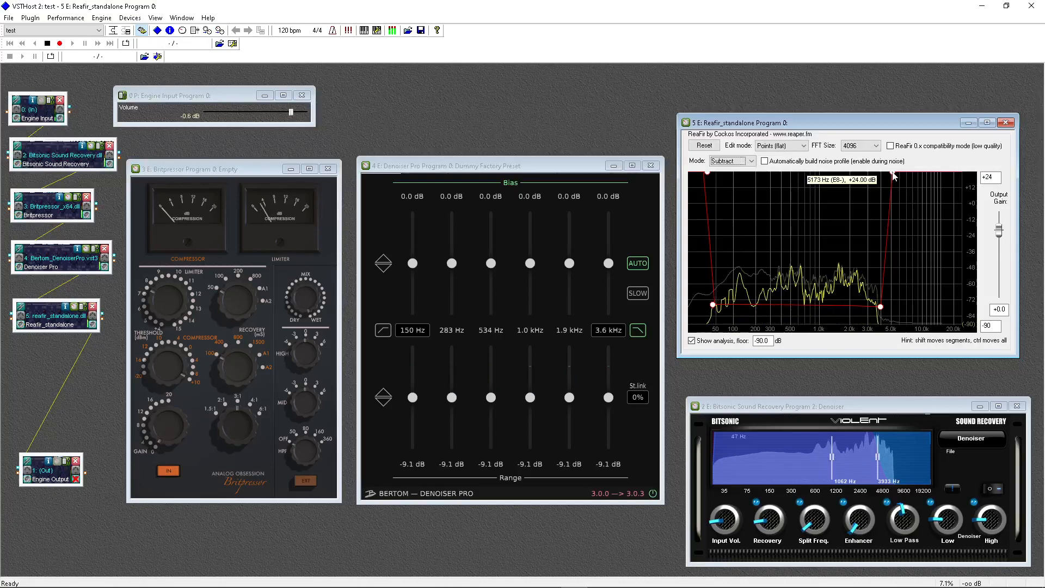
Add five points along the floor of ReaFir's curve between its outer low points, including about 99 Hz and 210 Hz, near -74 dB
click(823, 304)
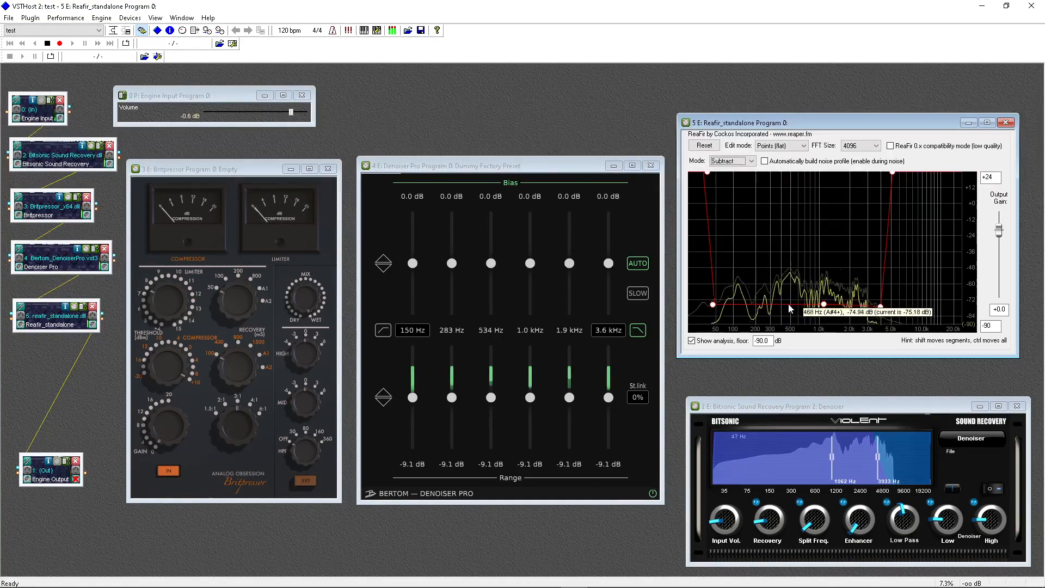
click(789, 304)
click(757, 303)
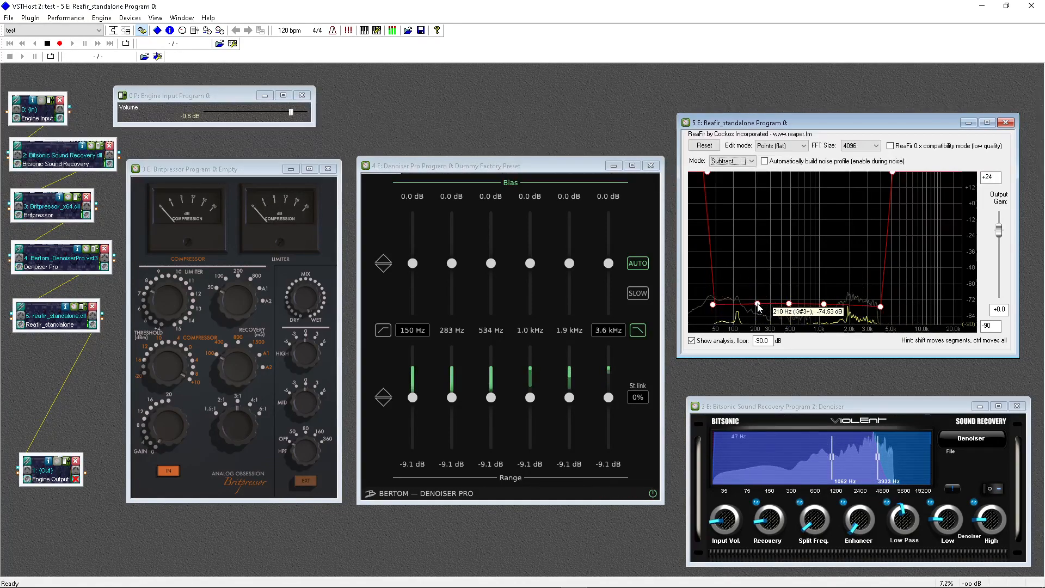
click(733, 304)
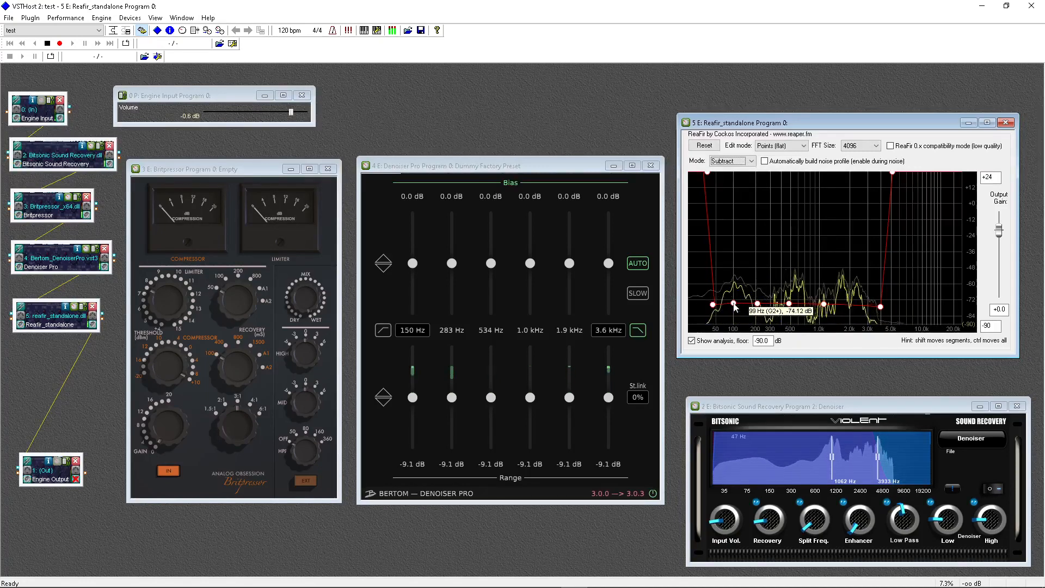
click(856, 304)
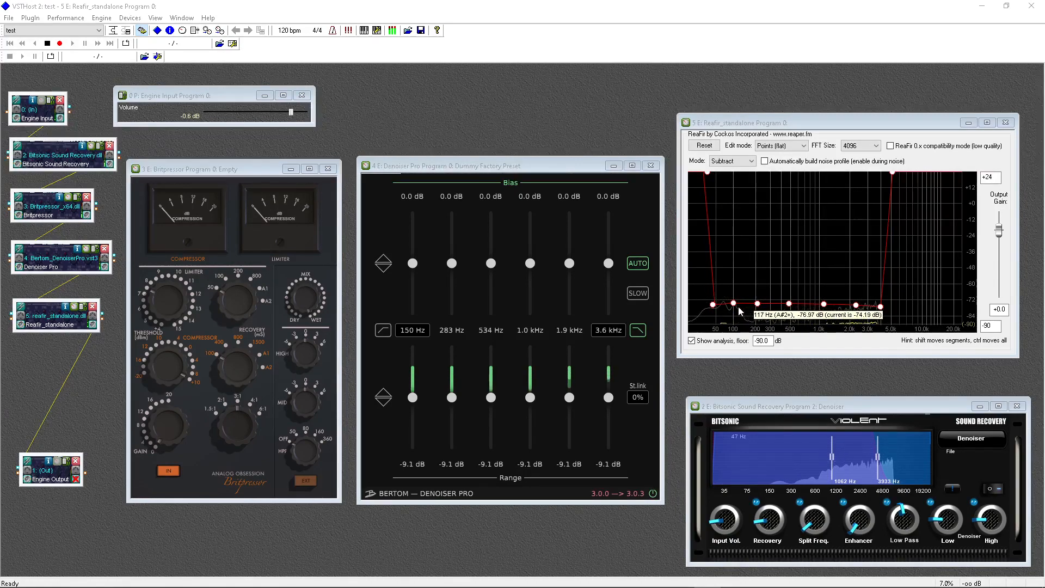
Set Denoiser Pro's lowest band frequency to 121 Hz and unmute the Engine Output
click(381, 331)
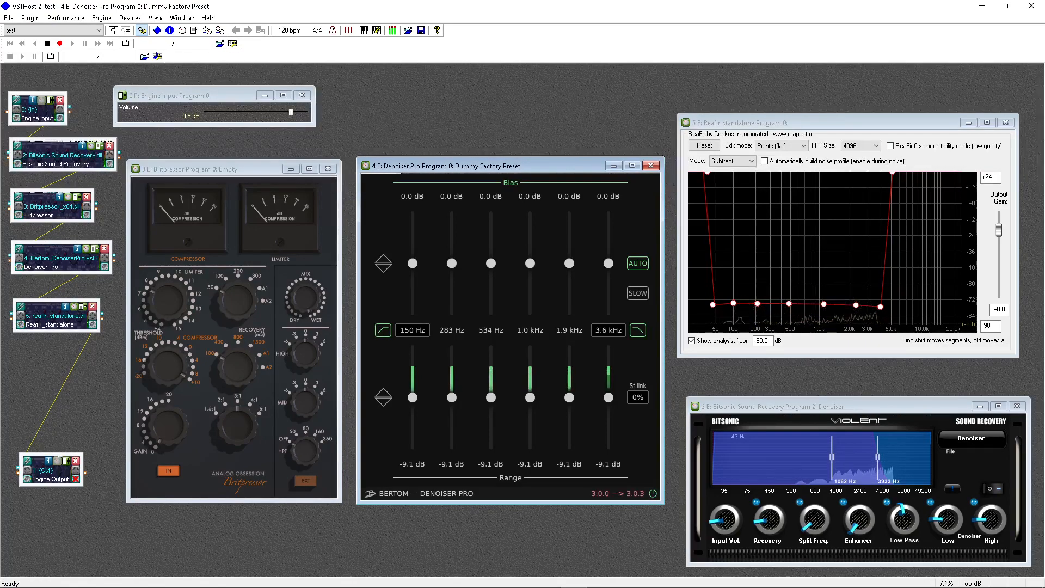
drag(413, 329, 413, 344)
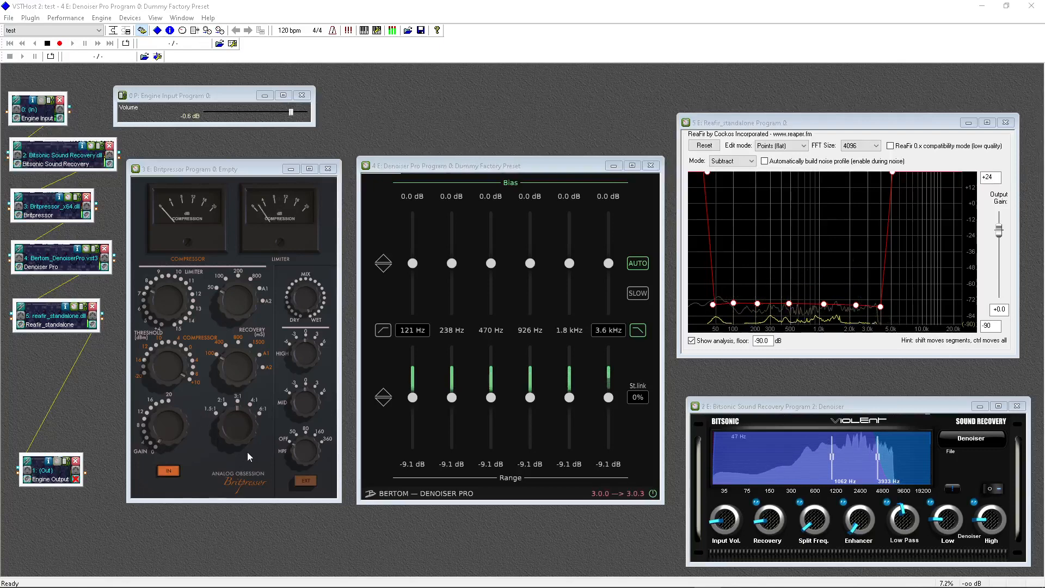
click(76, 481)
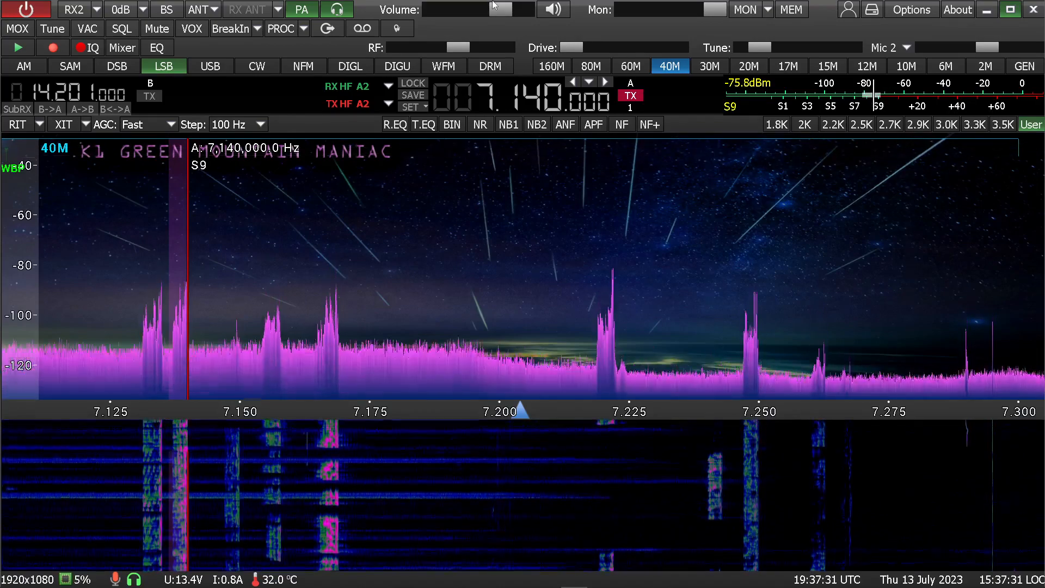
mouse_move(510, 46)
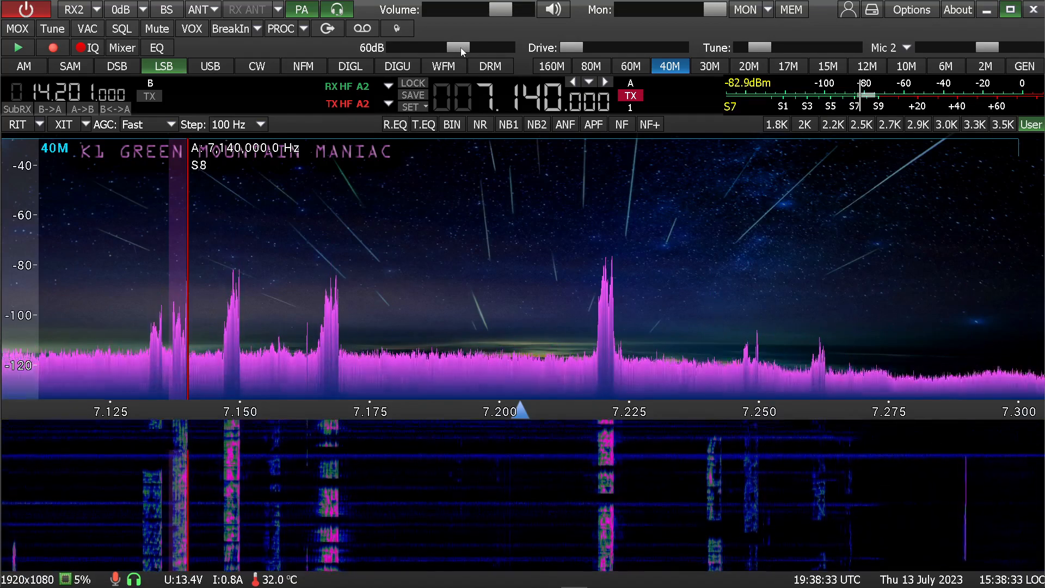
mouse_move(506, 10)
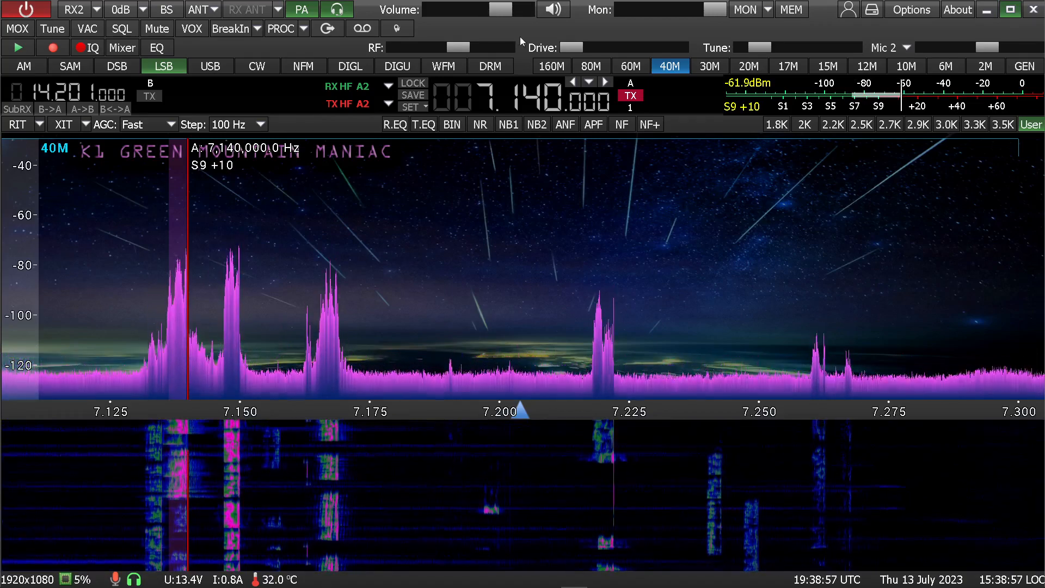
Lower the SDR receiver's volume to about -23 dB
scroll(506, 12, down, 4)
scroll(506, 12, down, 1)
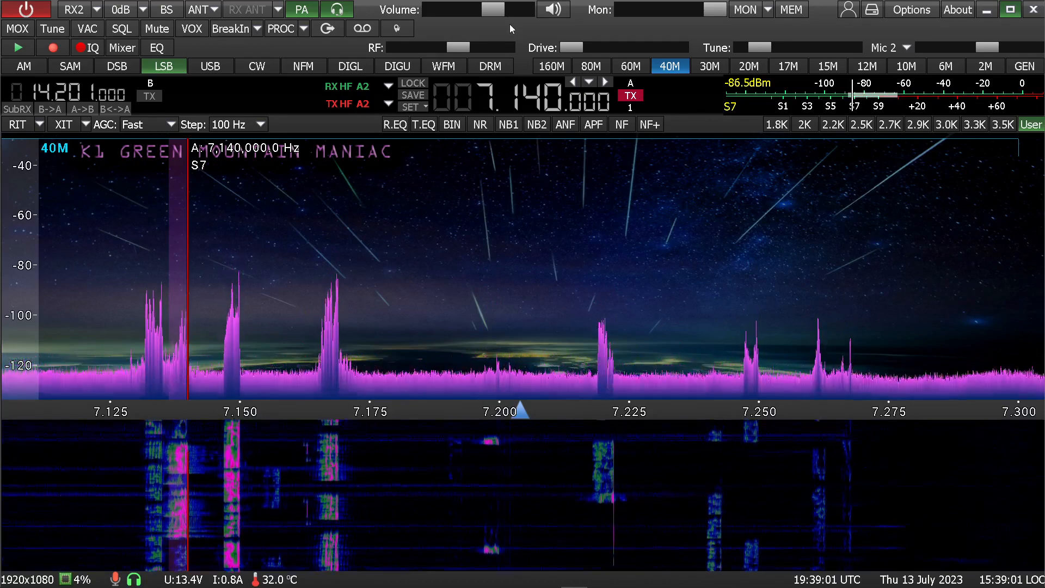
mouse_move(498, 12)
scroll(498, 10, up, 1)
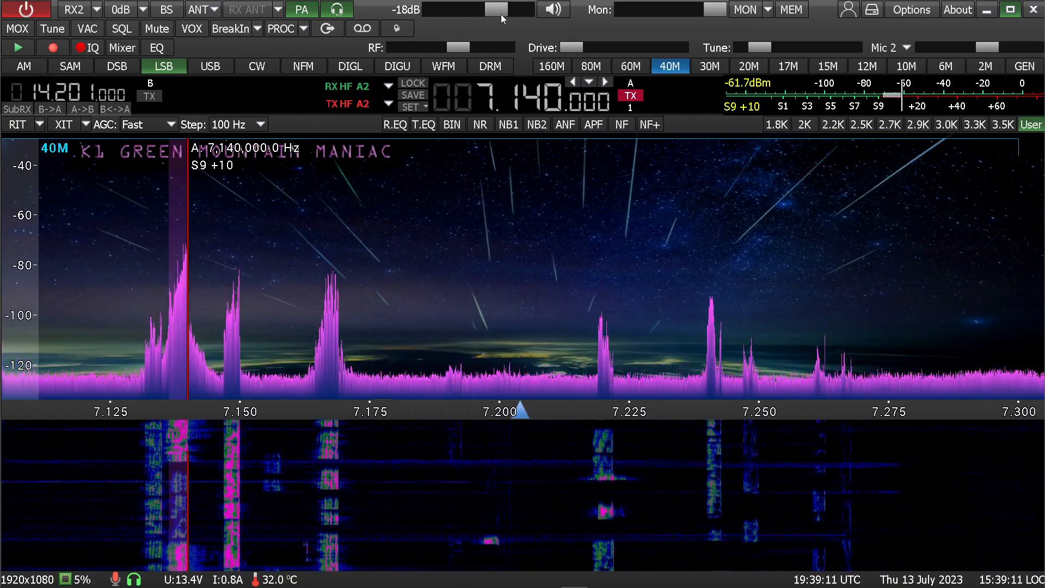
scroll(501, 11, down, 4)
scroll(501, 11, down, 1)
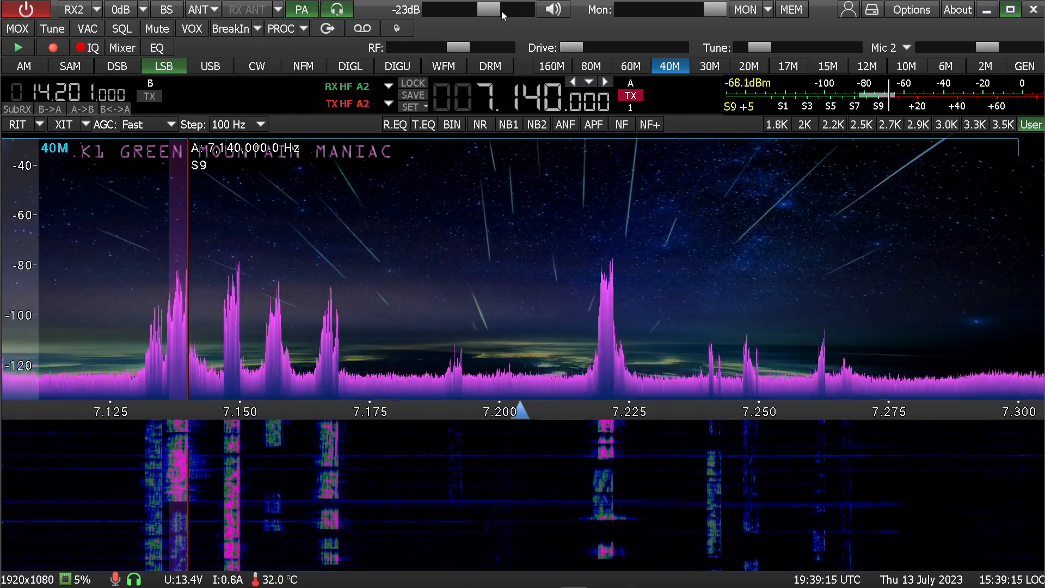
scroll(501, 11, up, 1)
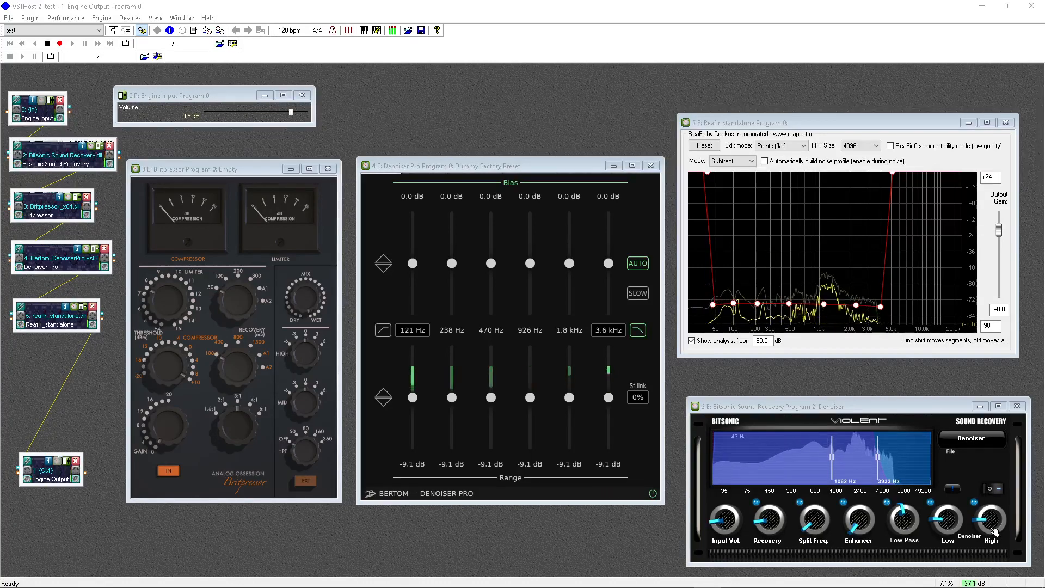
Switch to VSTHost and raise the denoiser Low and High amounts in Bitsonic Sound Recovery
mouse_move(996, 532)
mouse_down()
mouse_move(952, 514)
mouse_move(991, 524)
mouse_up()
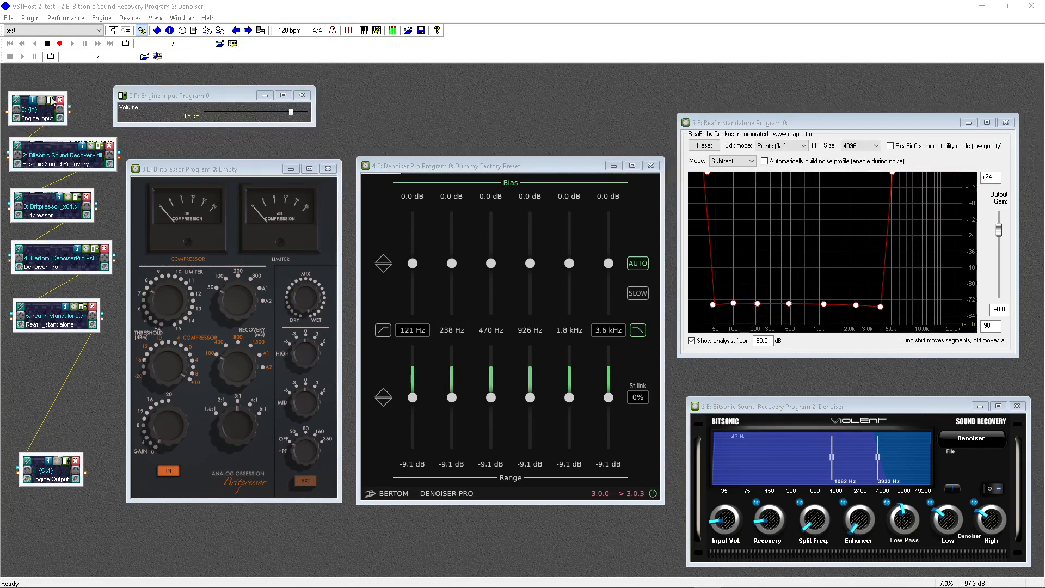
Load the Cakewalk copy of Sennheiser AMBEO Orbit and place its block between the ReaFir and Engine Output blocks
click(10, 18)
mouse_move(28, 171)
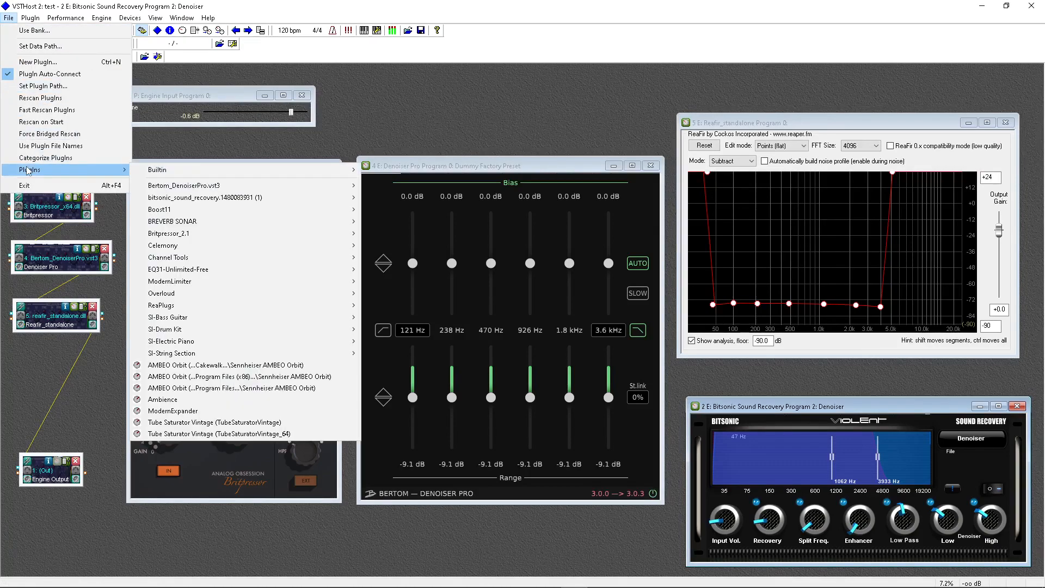
mouse_move(156, 200)
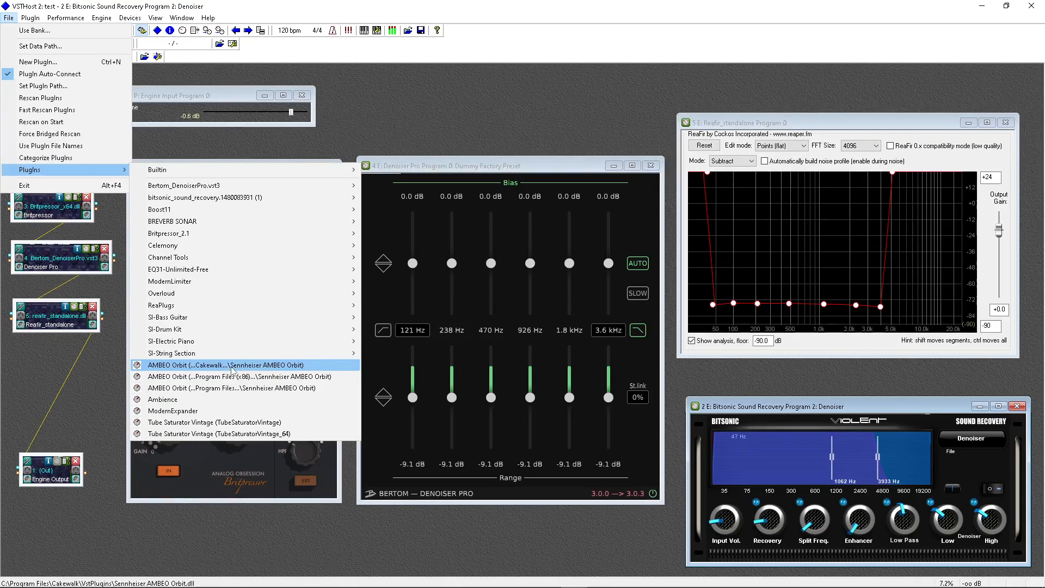
click(232, 365)
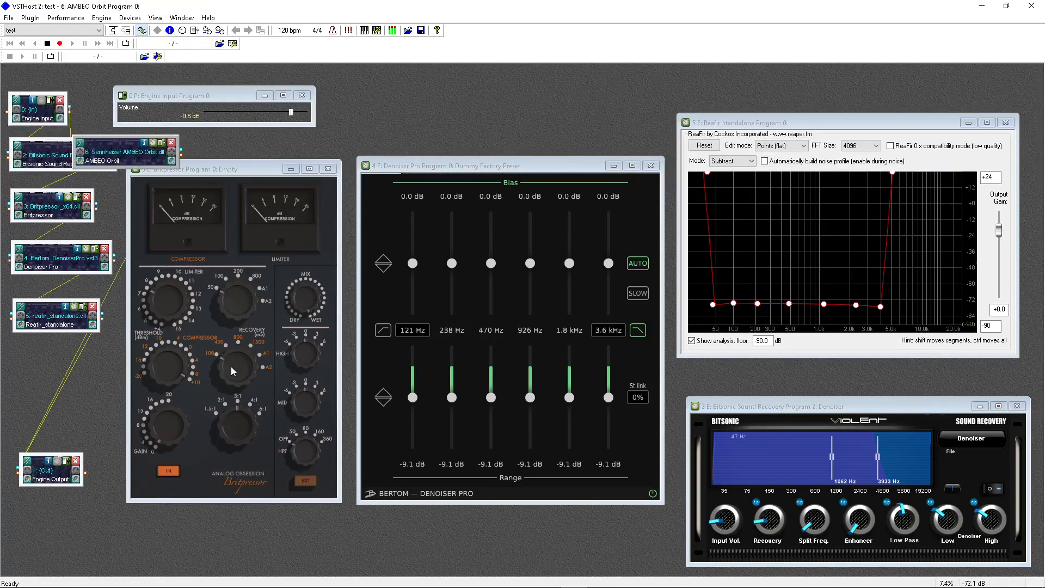
drag(123, 155, 63, 390)
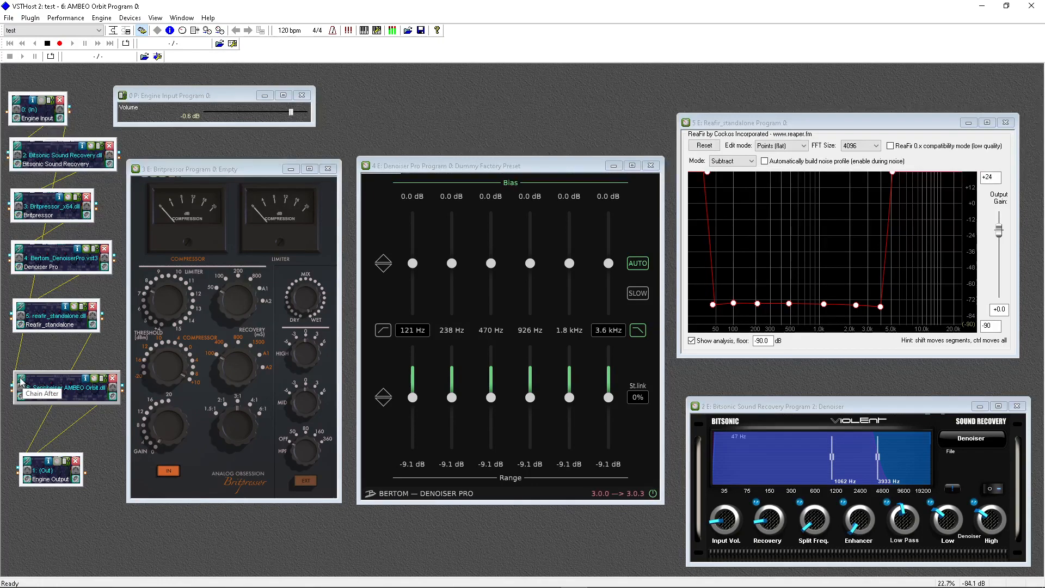
Chain AMBEO Orbit after Reafir_standalone instead of after the Engine Input
click(21, 379)
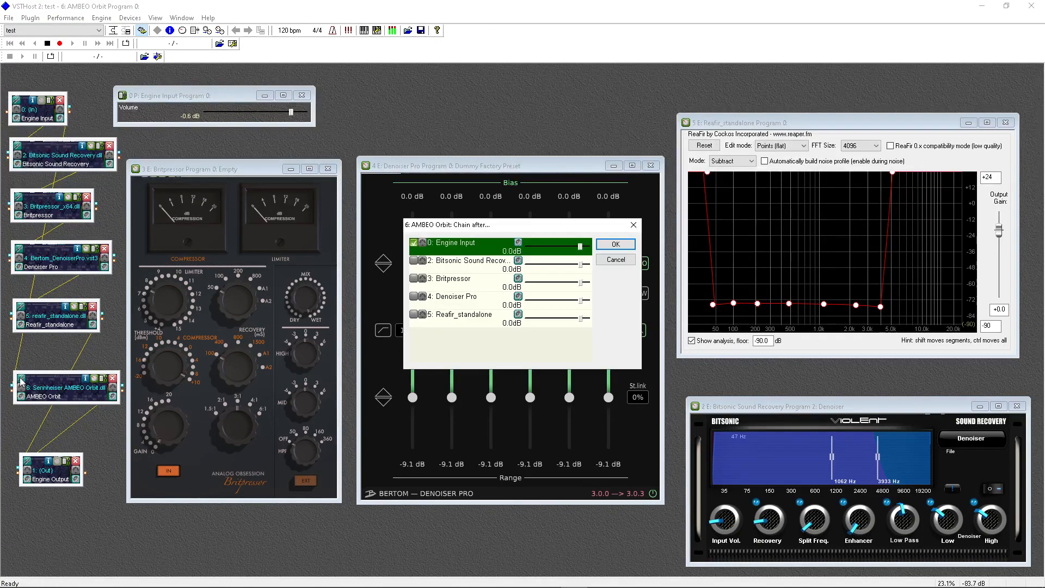
click(413, 242)
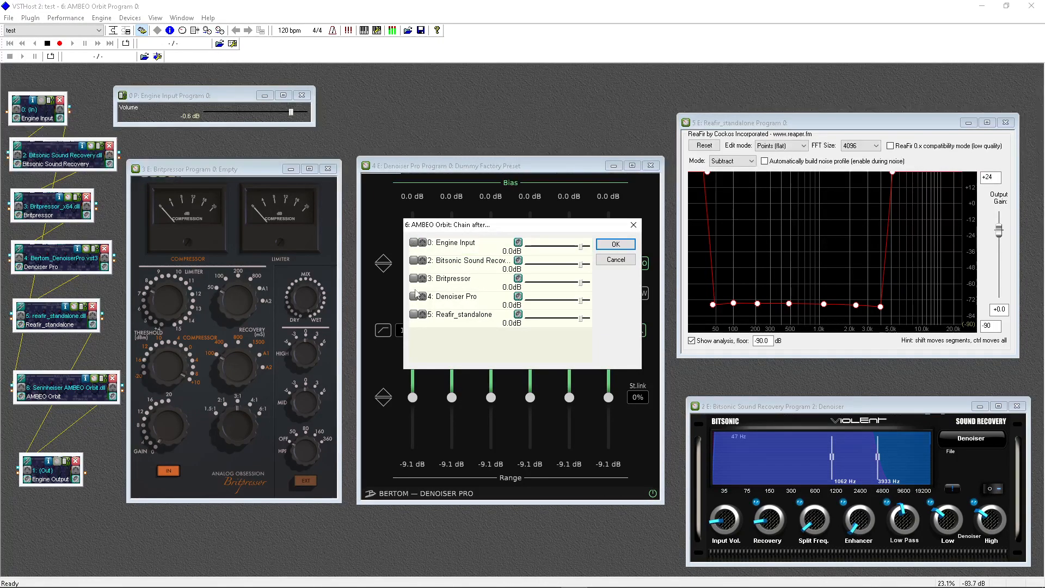
click(414, 315)
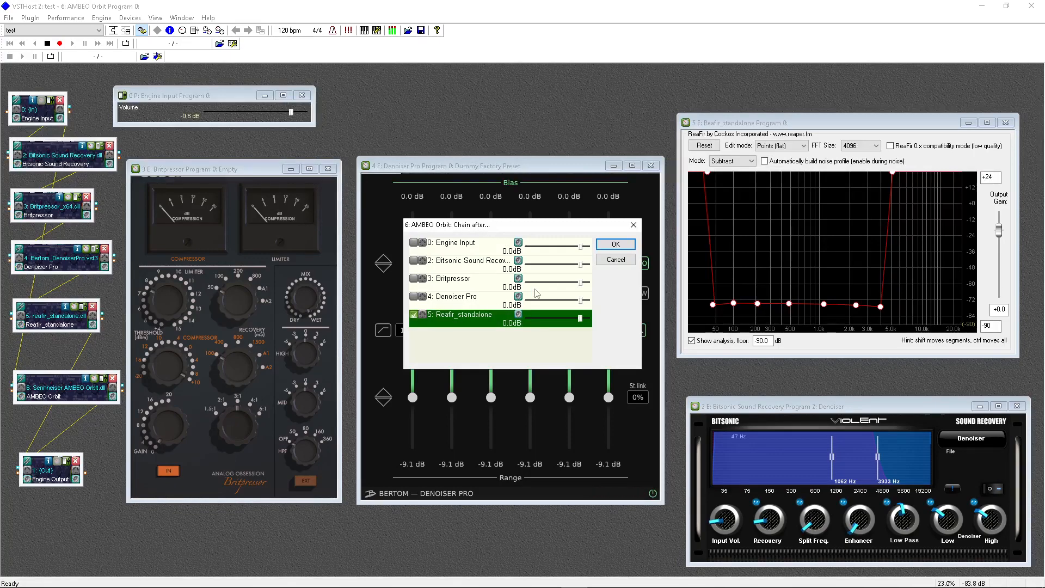
click(615, 245)
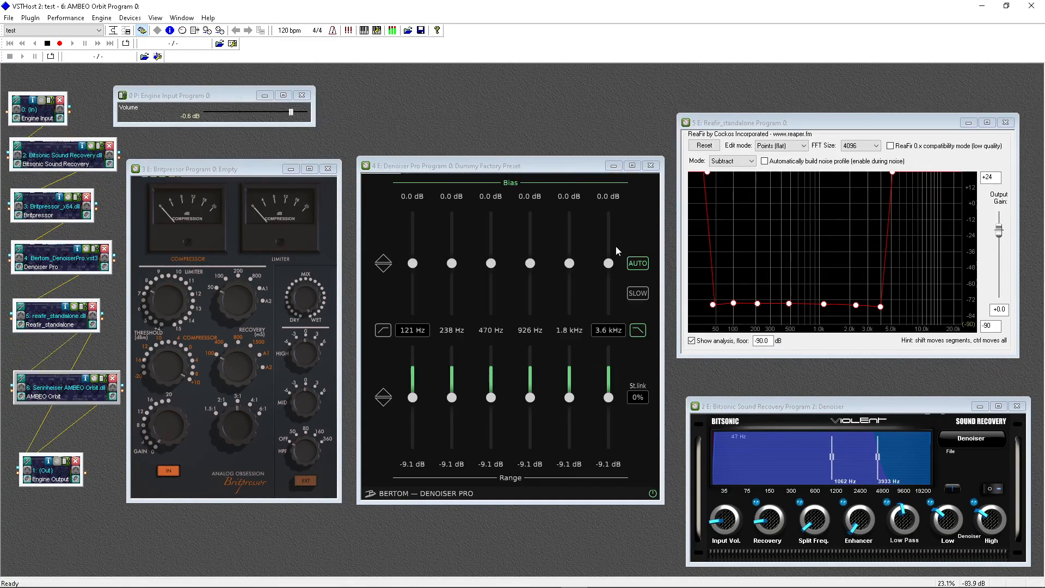
Remove Reafir_standalone from the Engine Output's sources so that only AMBEO Orbit feeds it
click(26, 463)
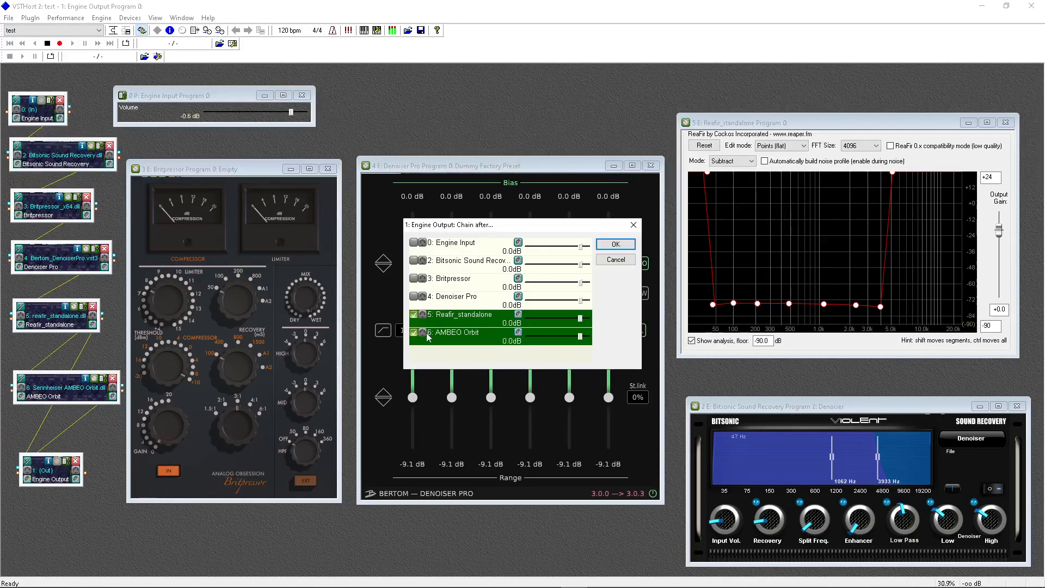
click(414, 314)
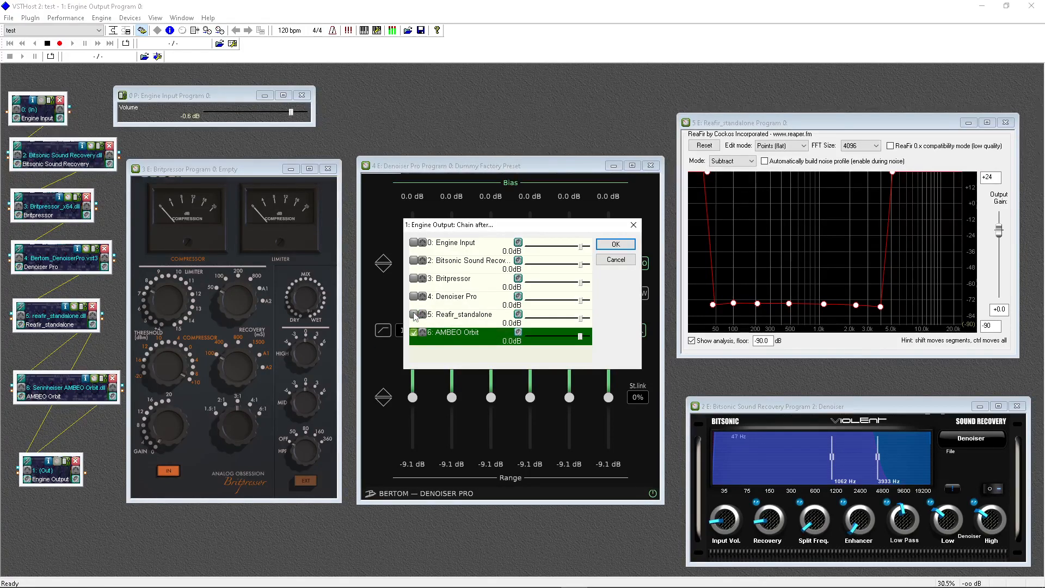
click(616, 244)
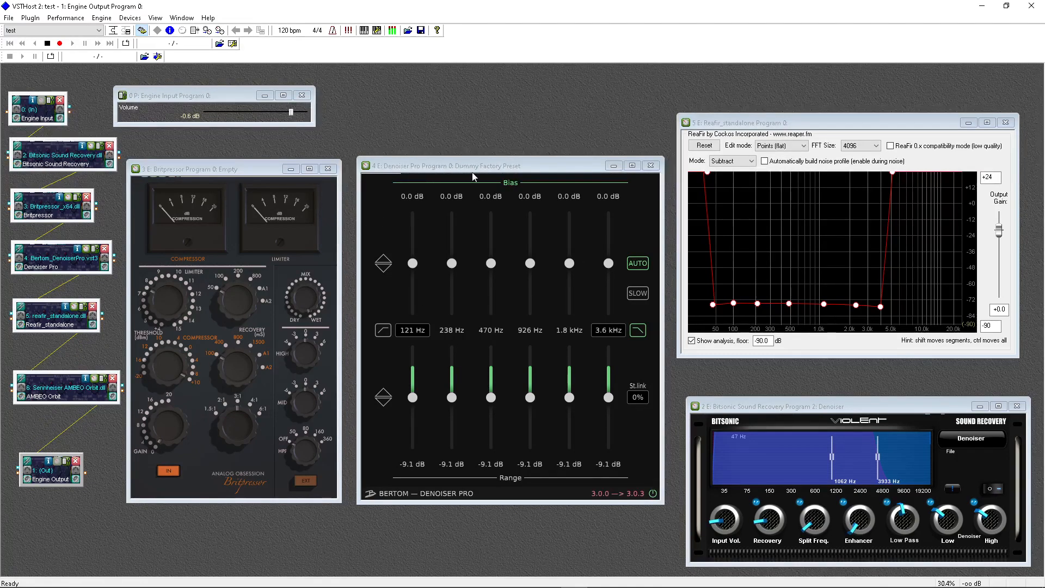
Open AMBEO Orbit's editor and arrange it above the lowered Denoiser Pro window, between Britpressor and ReaFir
click(504, 161)
drag(501, 224, 502, 237)
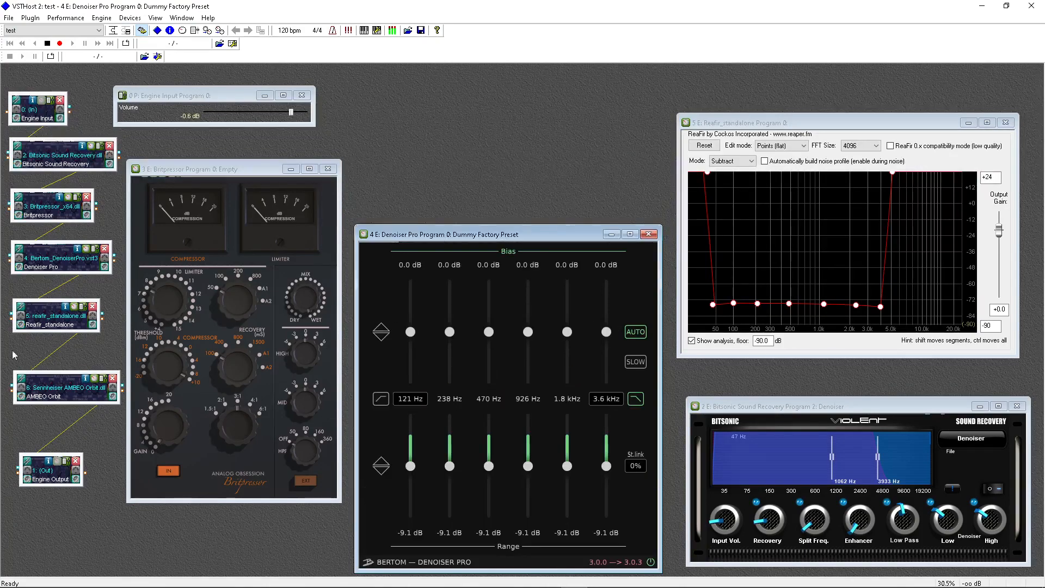
click(96, 382)
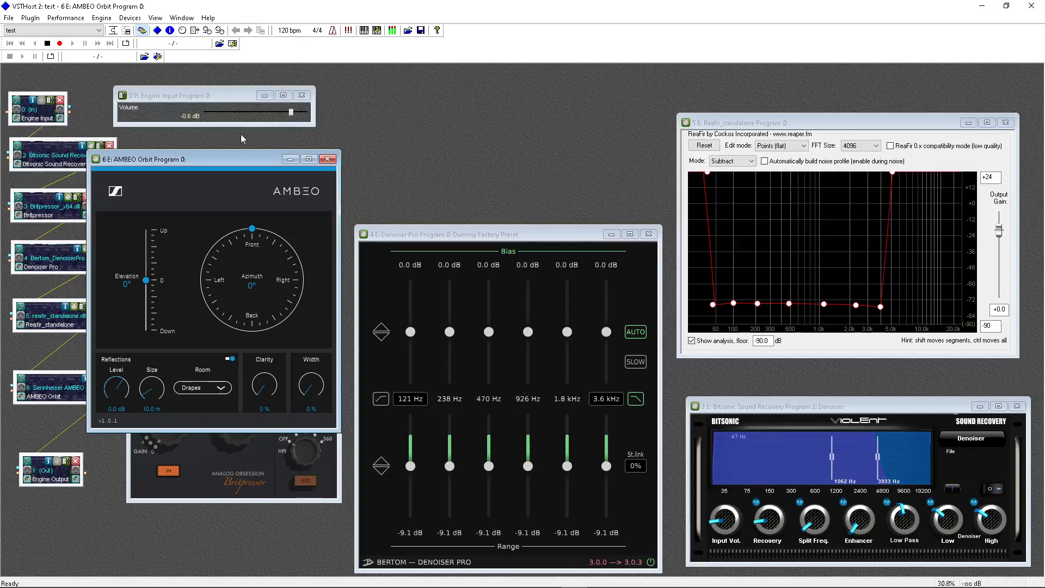
drag(228, 158, 526, 75)
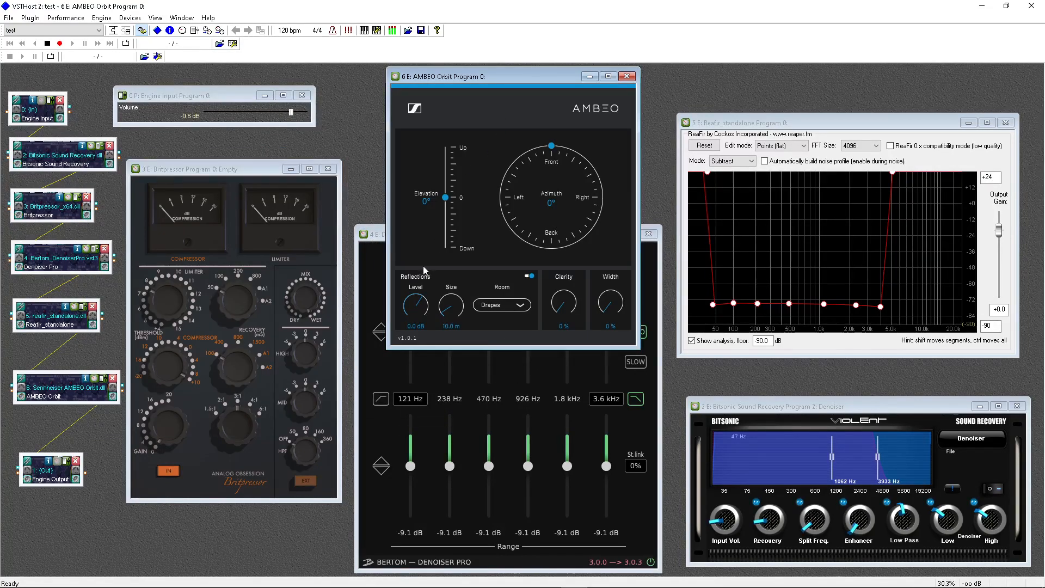
Lower AMBEO Orbit's reflections level and set Size to 22.6 m, Clarity to 51 % and Width to 48 %
drag(422, 308, 419, 316)
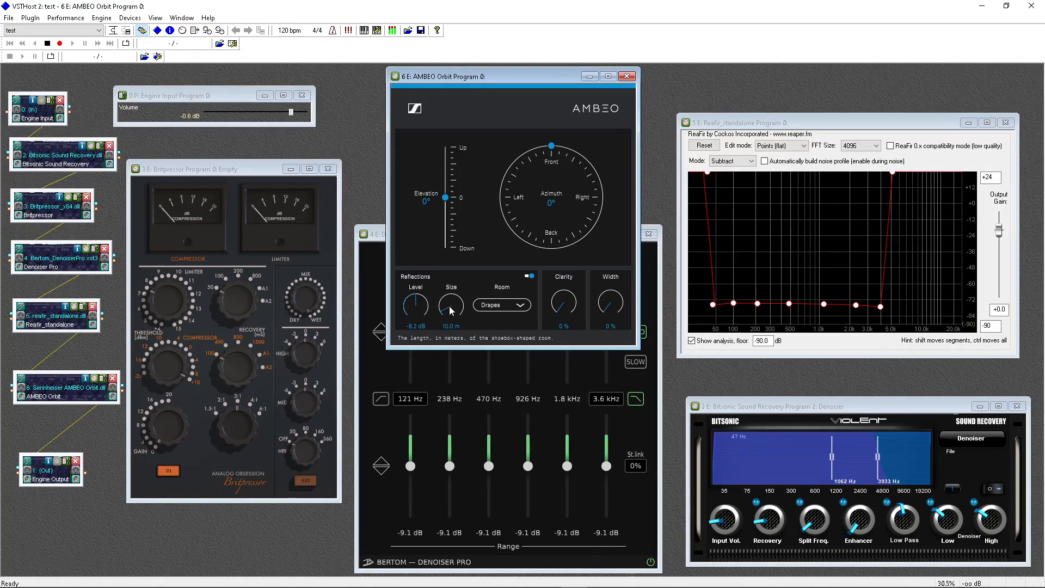
drag(449, 306, 455, 266)
drag(568, 306, 570, 234)
drag(609, 309, 612, 234)
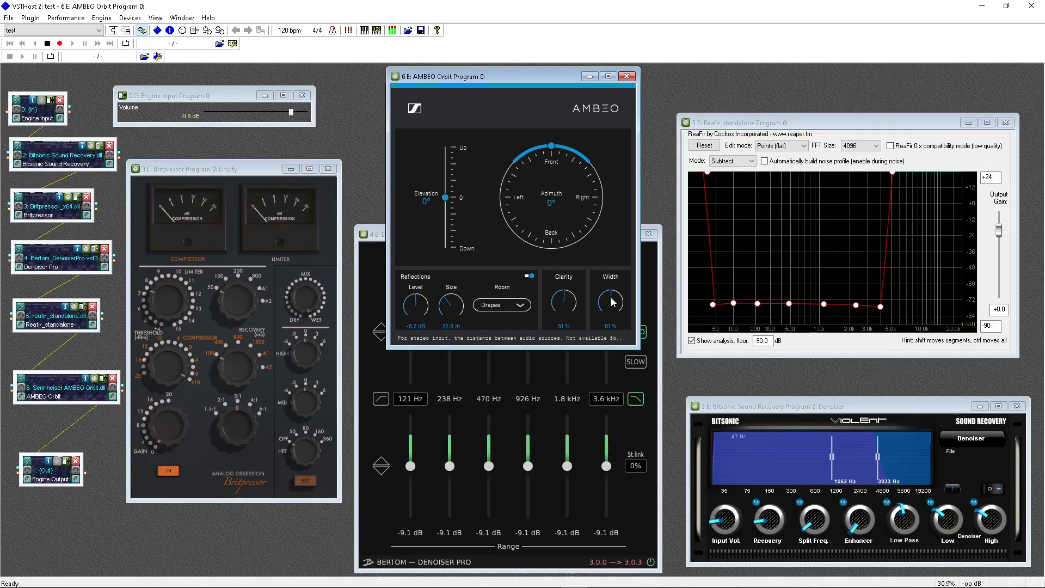
scroll(611, 302, down, 3)
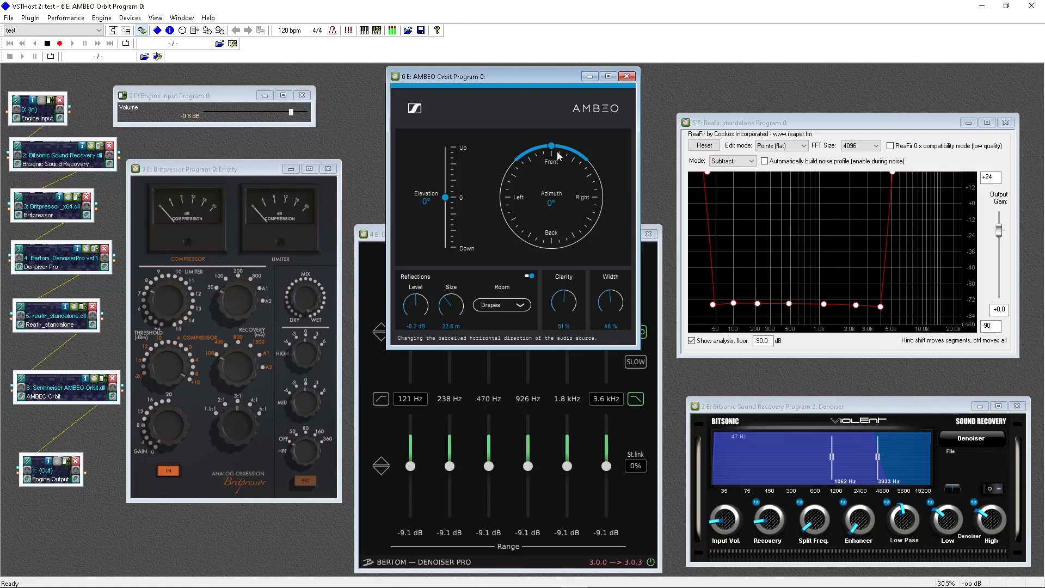
Set AMBEO Orbit's azimuth to -17° and its elevation to 31°
drag(552, 148, 539, 157)
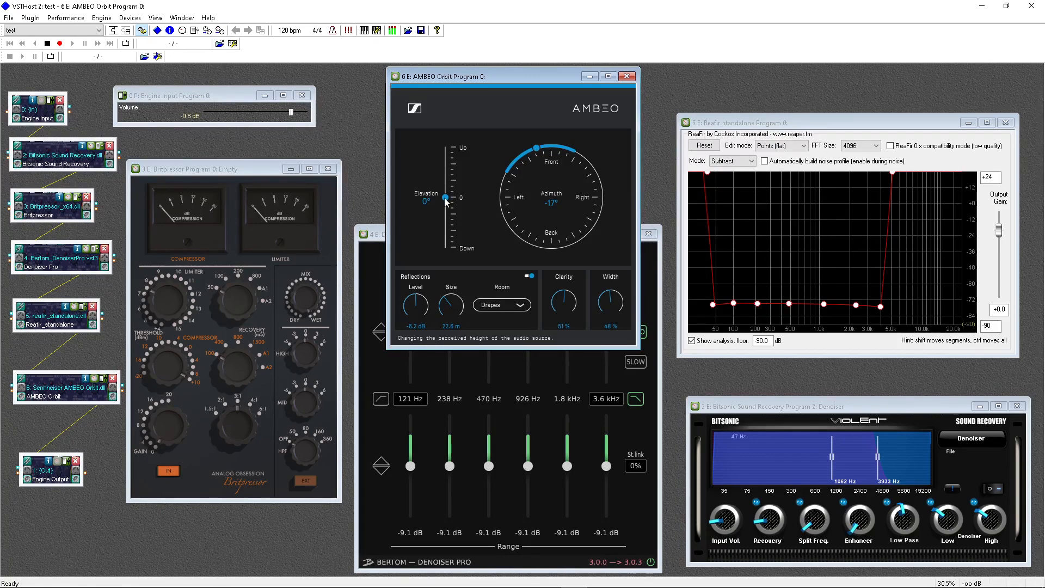
drag(445, 200, 445, 182)
Change AMBEO Orbit's room material to Curtains and set the room size to 20.4 m
click(527, 306)
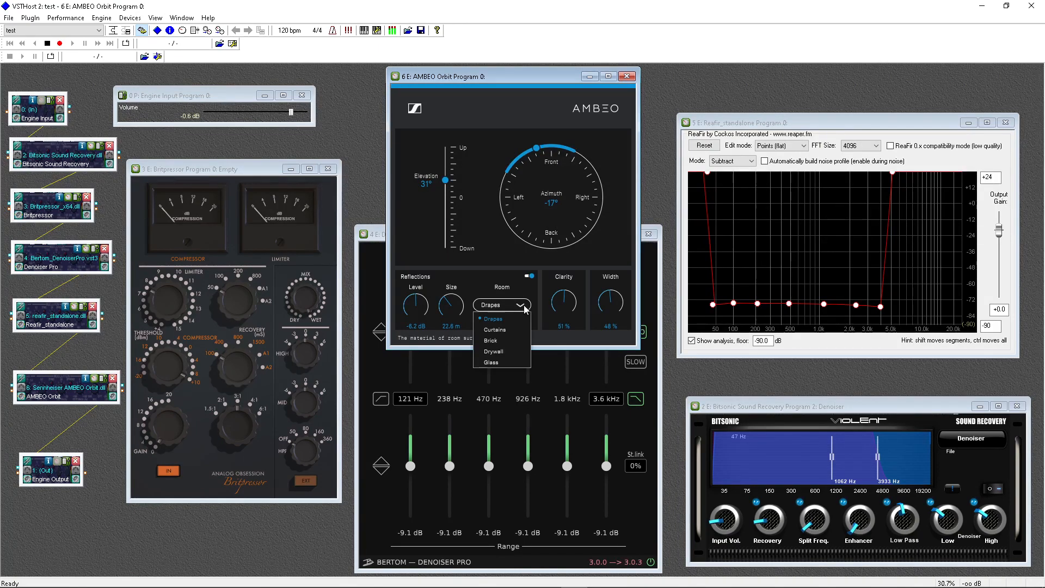
click(491, 330)
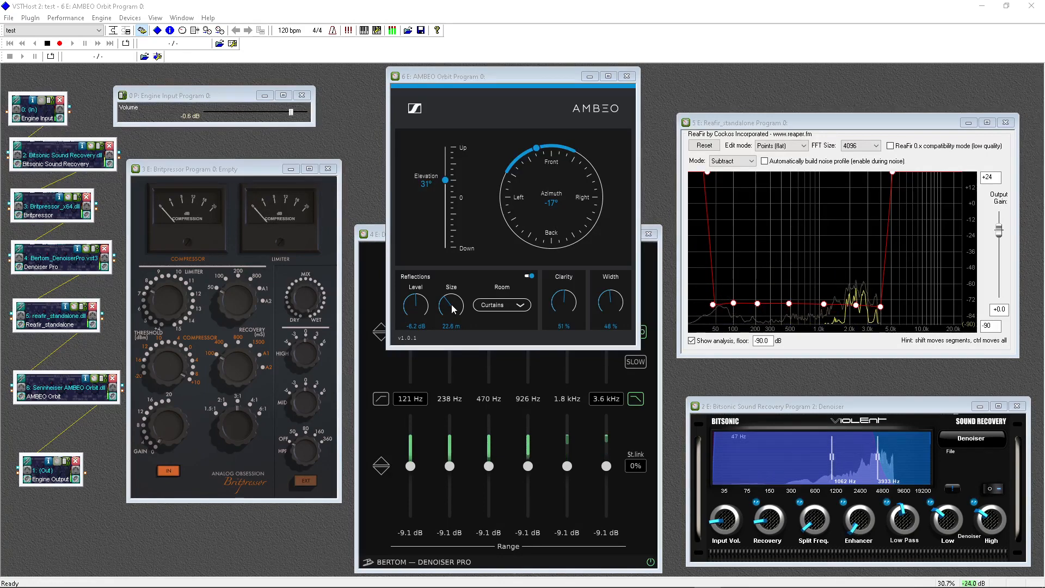
drag(451, 308, 450, 311)
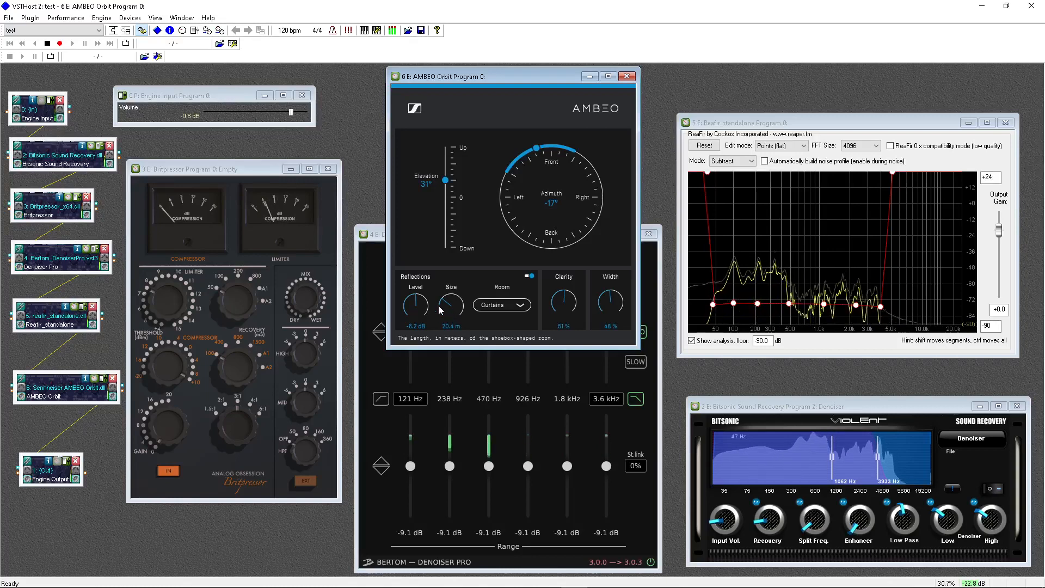
Toggle the Engine Output's mute and bypass AMBEO Orbit to compare the processed sound
click(76, 481)
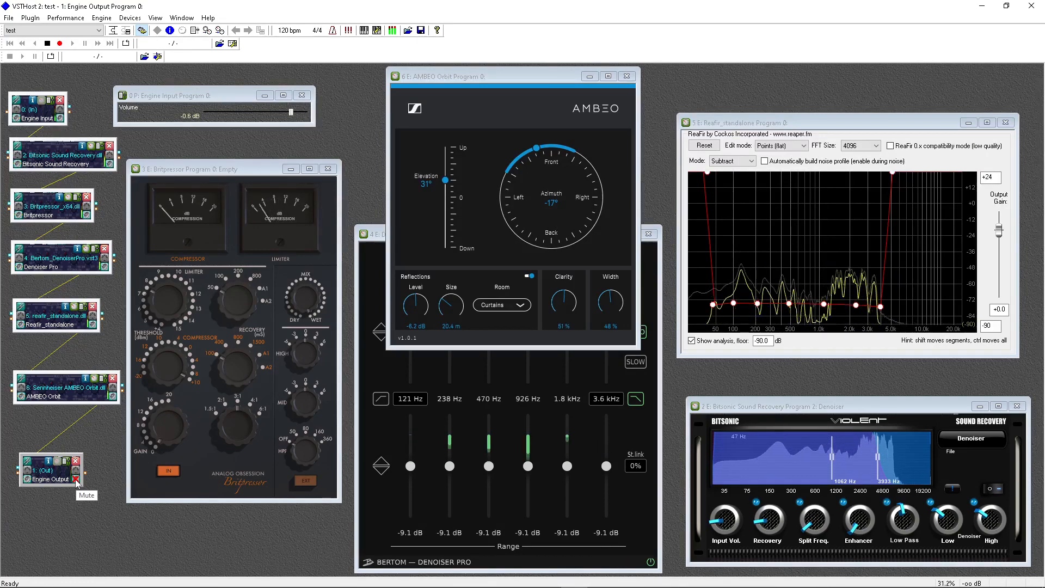
click(22, 401)
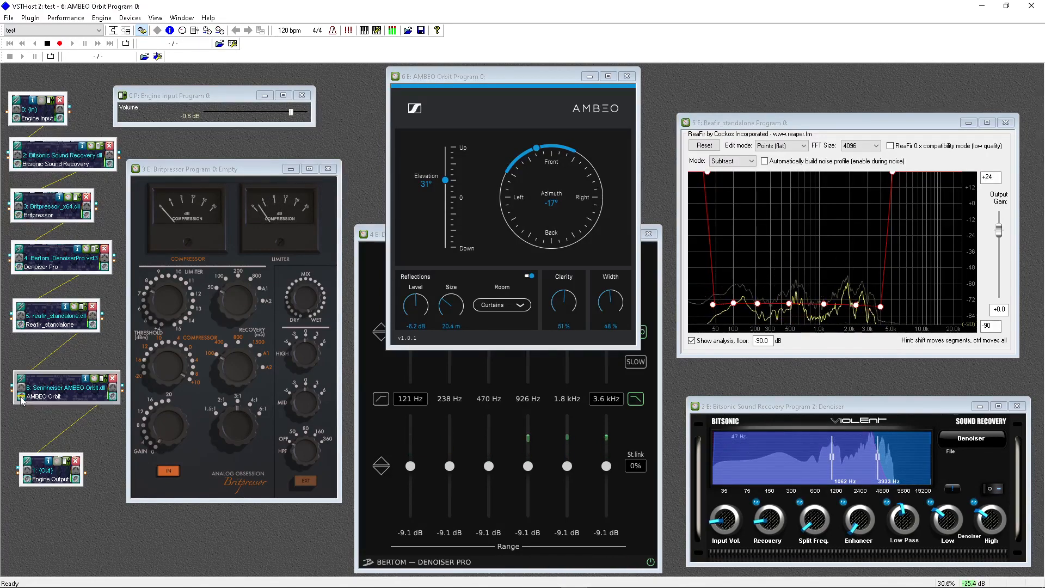
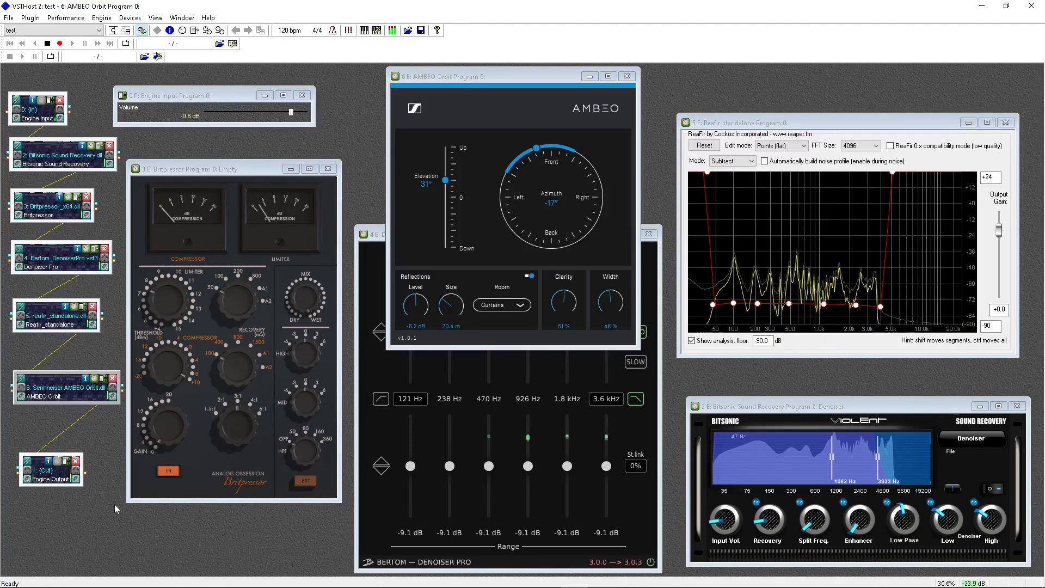
Mute the Engine Output, dismissing its MIDI device settings without changes
click(76, 481)
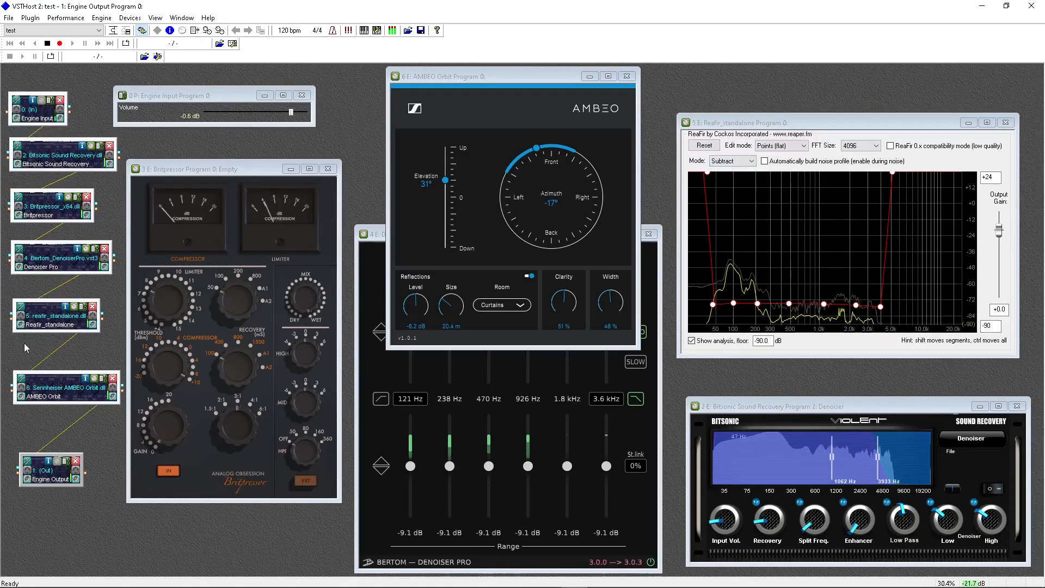
click(76, 478)
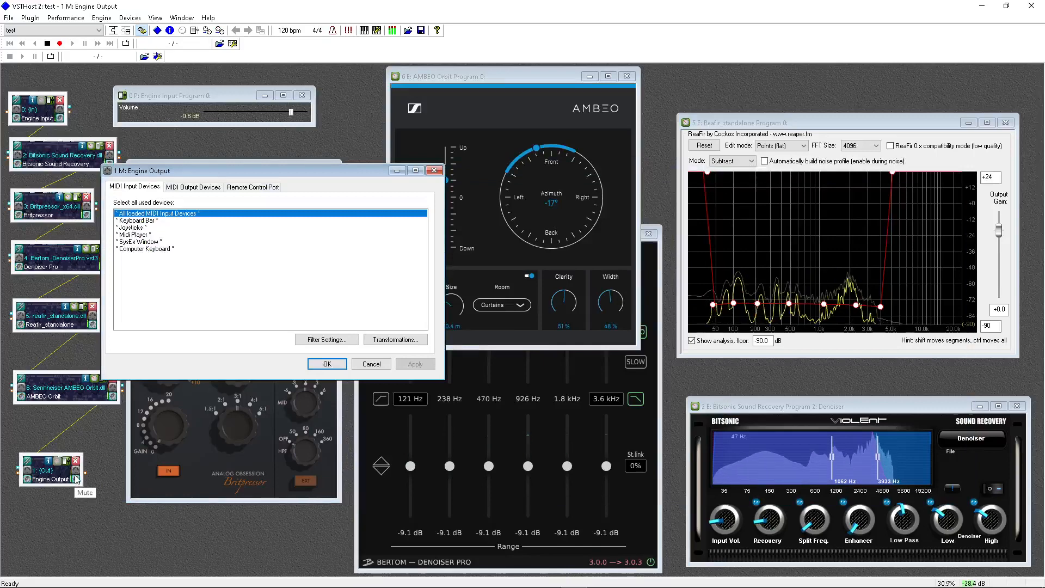
click(360, 364)
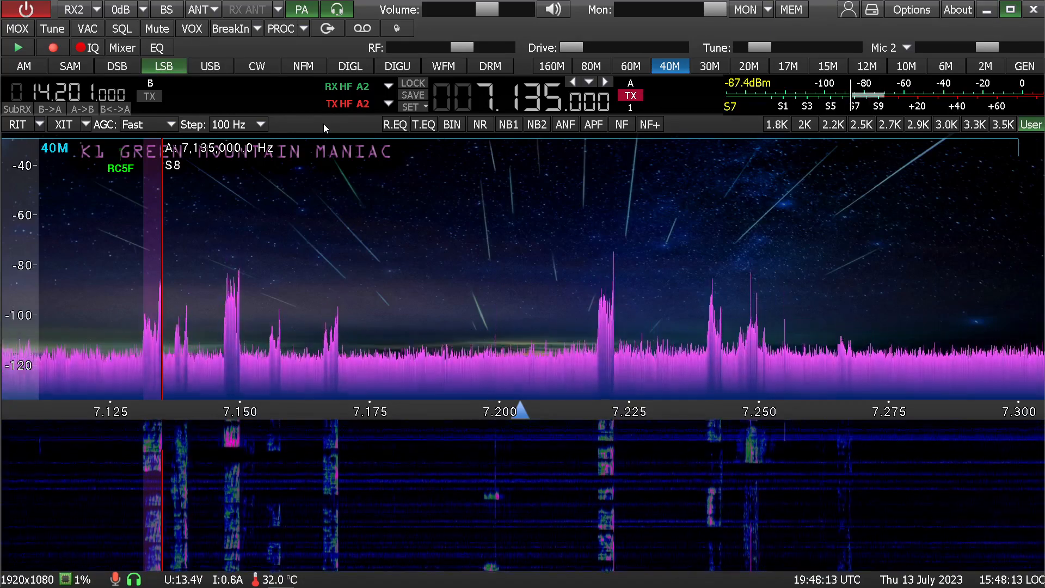
mouse_move(492, 13)
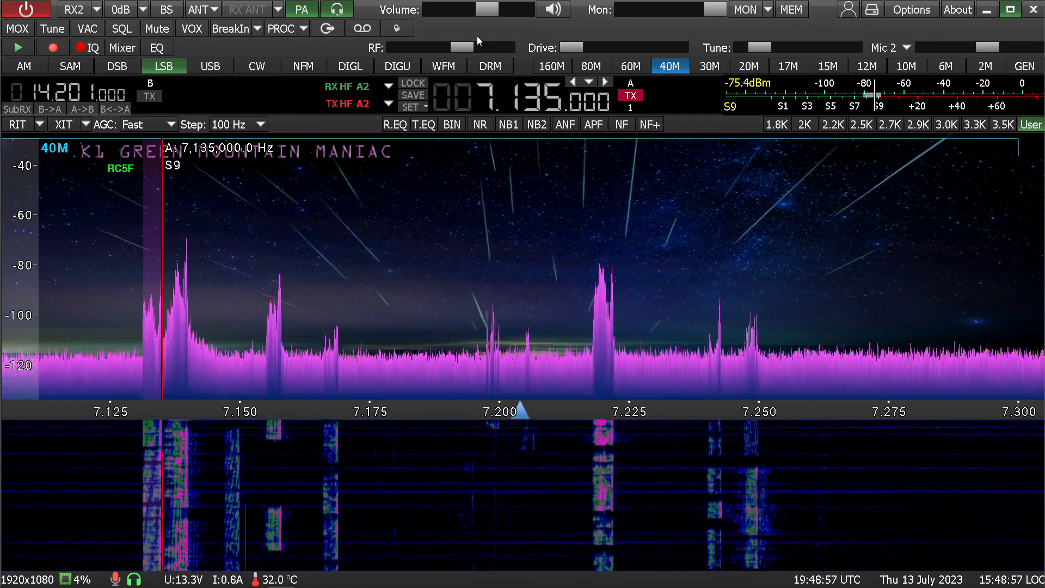
mouse_move(488, 12)
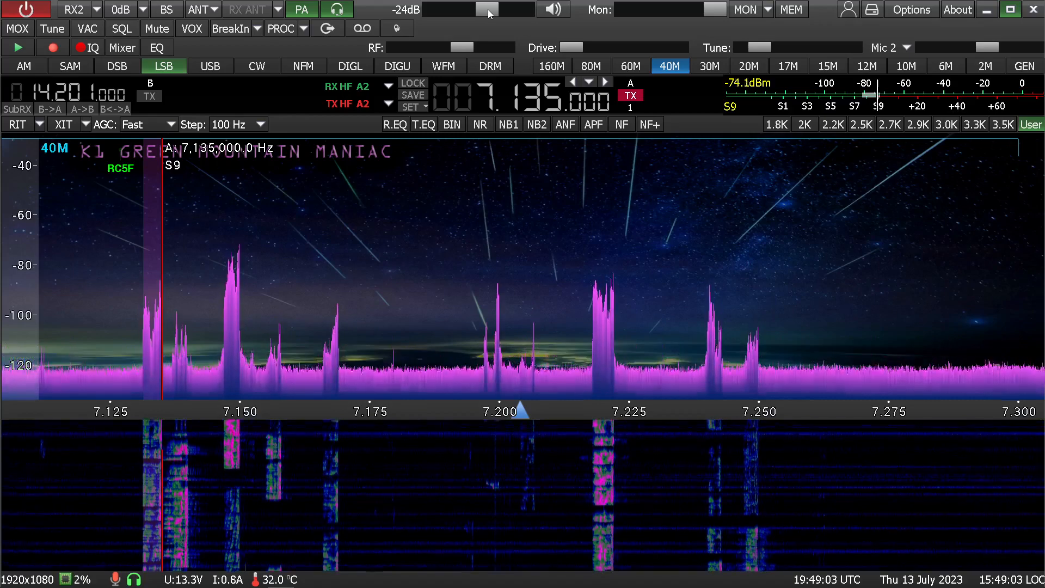
mouse_move(462, 49)
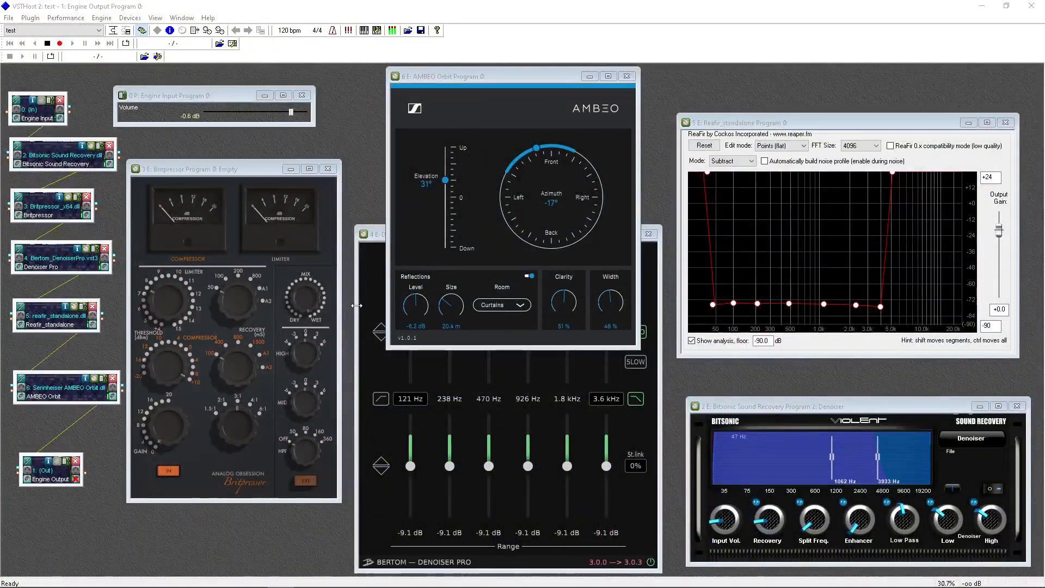
Toggle ReaFir's bypass, raise the Denoiser High knob in Bitsonic Sound Recovery, and unmute the Engine Output
click(21, 325)
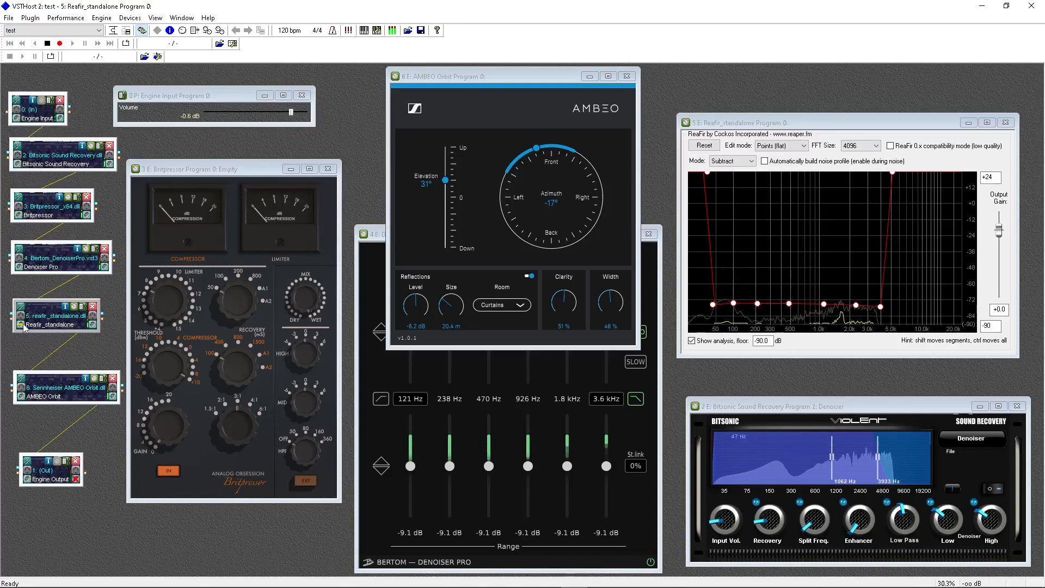
click(993, 525)
drag(994, 514, 993, 500)
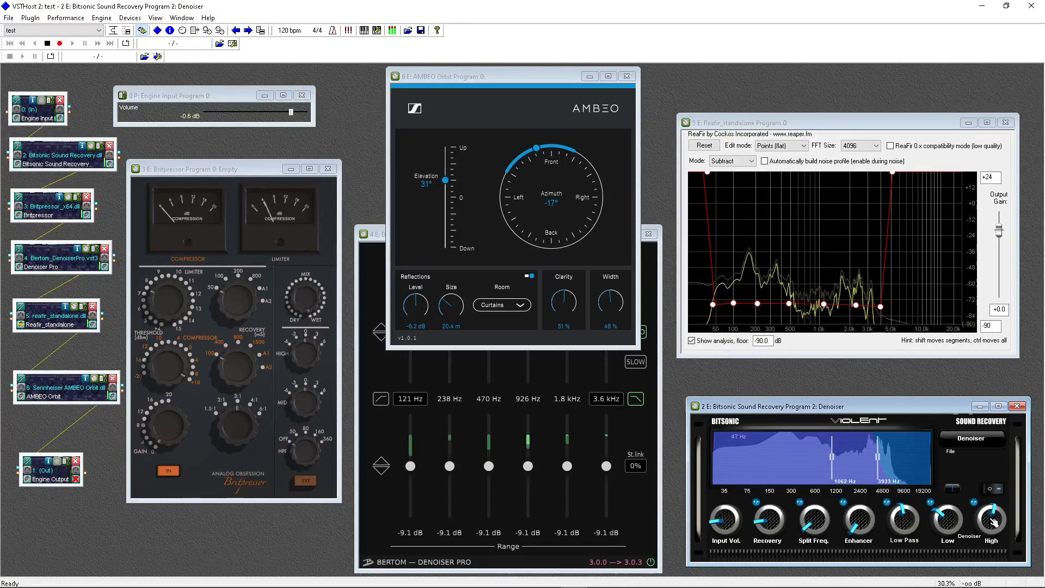
click(67, 463)
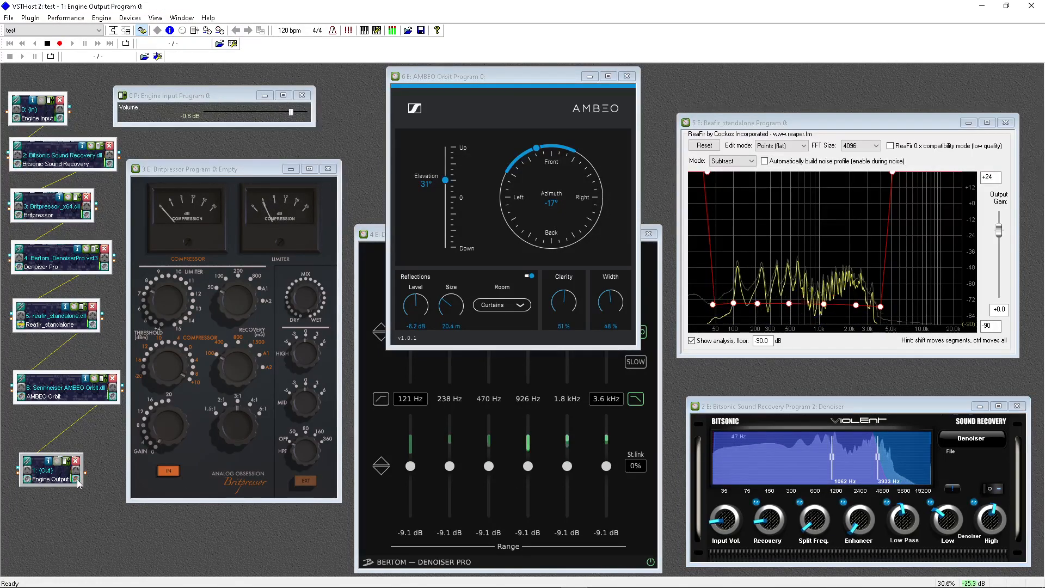
Toggle ReaFir's bypass again and readjust Bitsonic Sound Recovery's Denoiser High knob, first up and then down
click(23, 328)
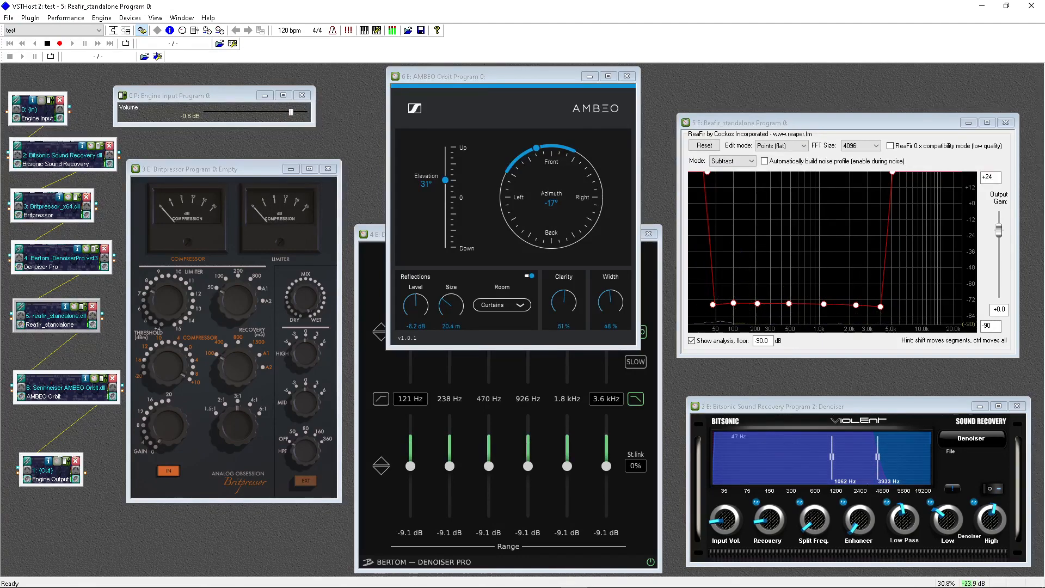
click(995, 524)
drag(992, 520, 991, 502)
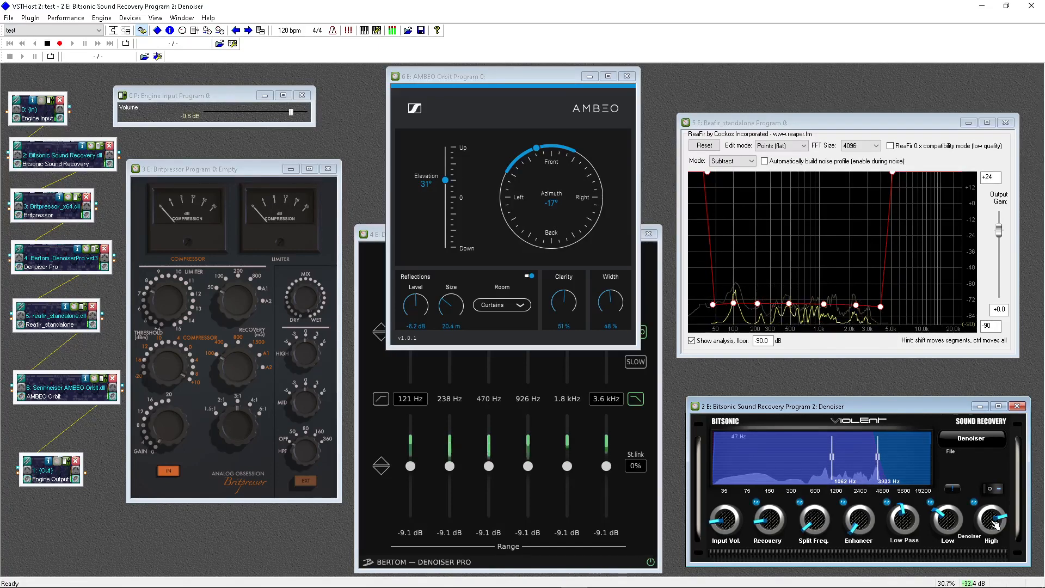
drag(994, 523, 994, 547)
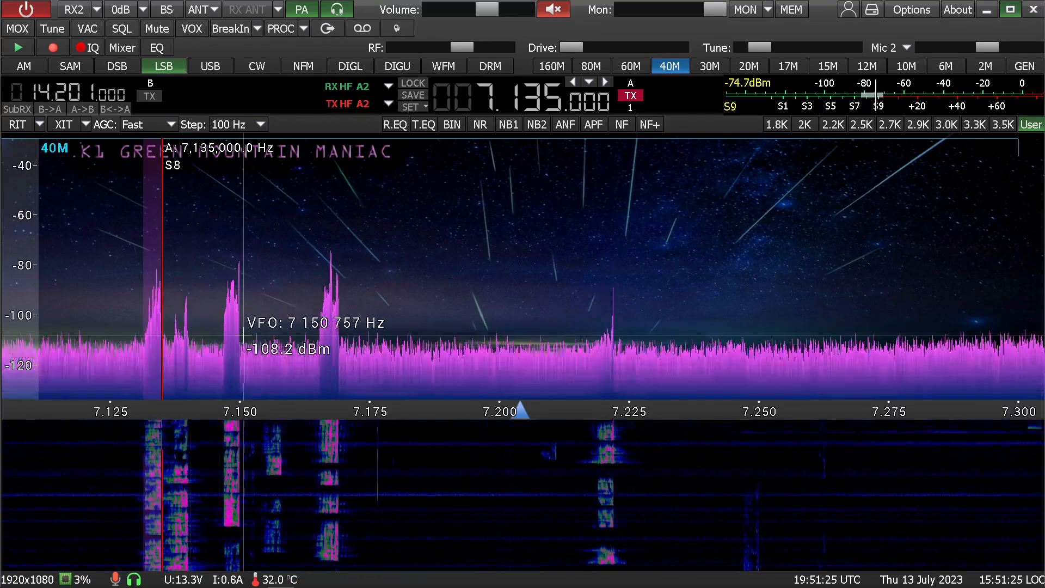
In ExpertSDR3, tune receiver A to 7.150 MHz and then 7.140 MHz on 40 m, and unmute the audio
click(240, 339)
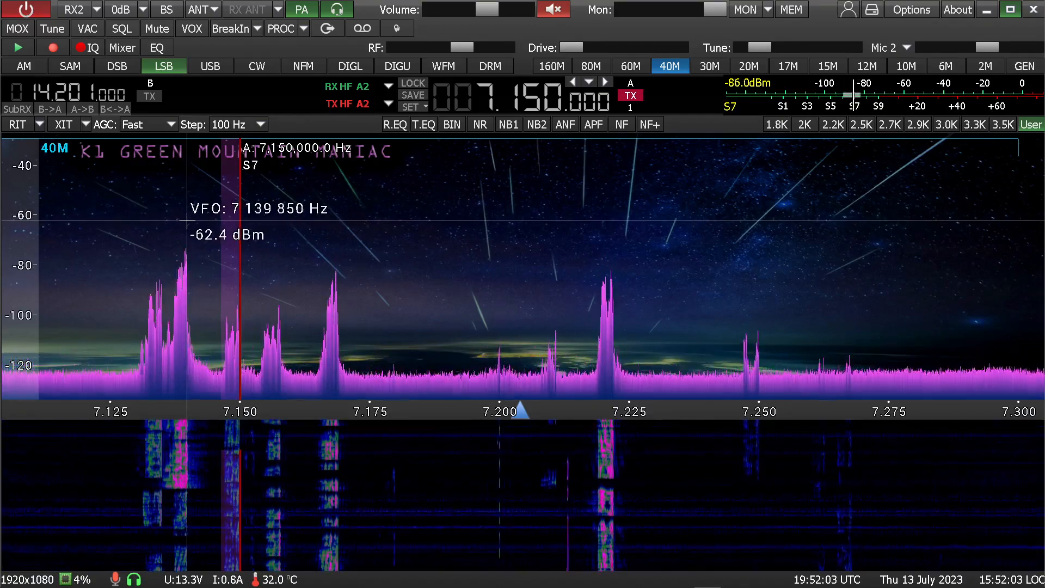
click(187, 220)
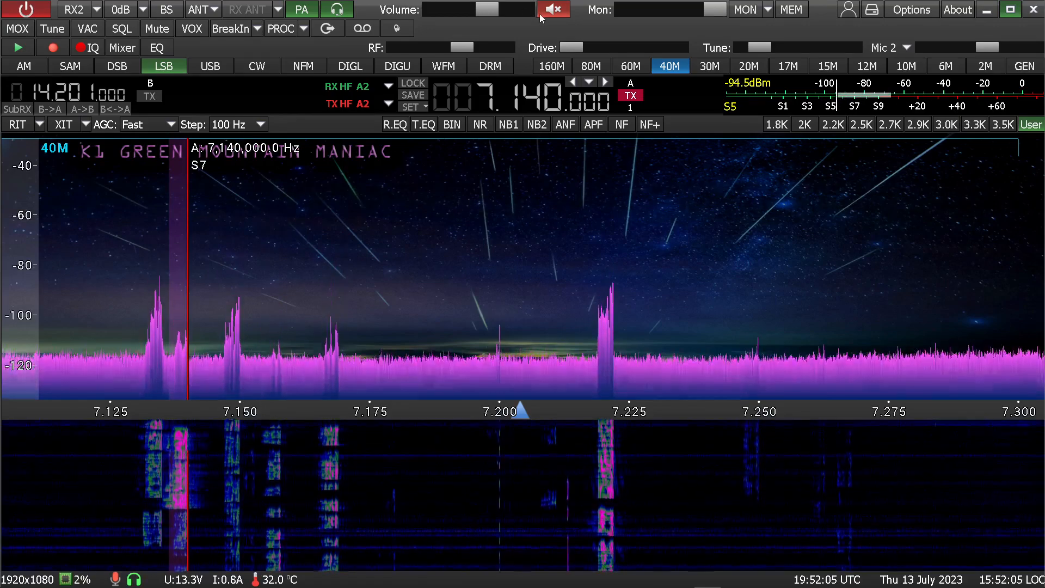
click(543, 12)
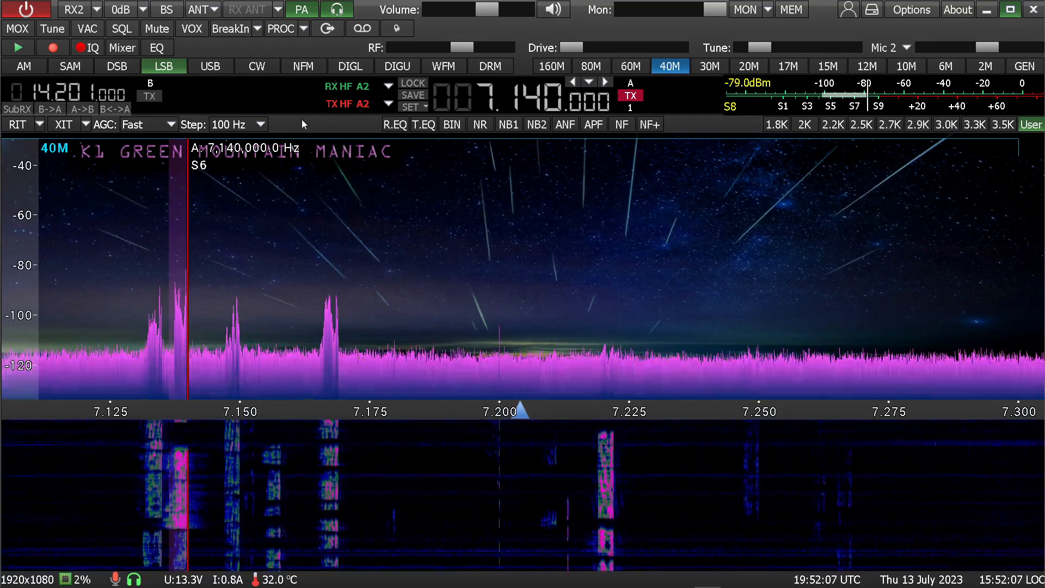
mouse_move(487, 13)
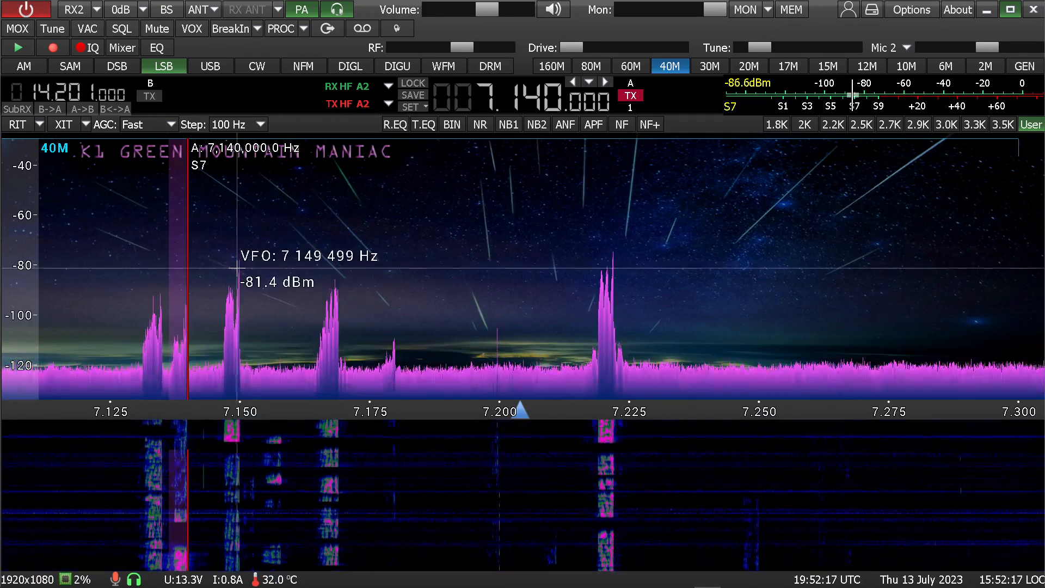
Tune receiver A to 7.150 MHz and set the receive volume to -26 dB
click(242, 239)
scroll(321, 240, down, 4)
scroll(321, 240, up, 1)
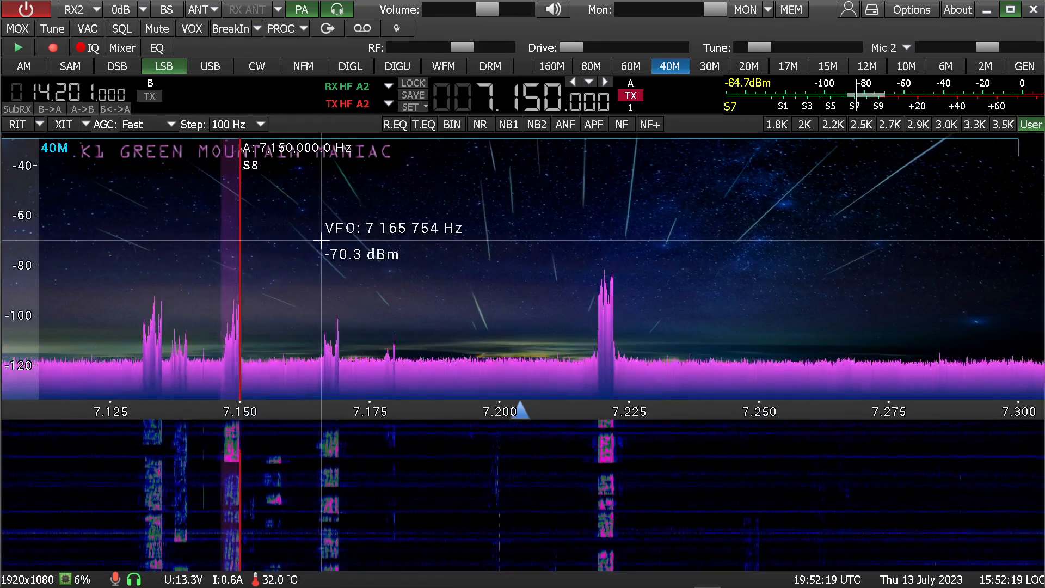
mouse_move(506, 12)
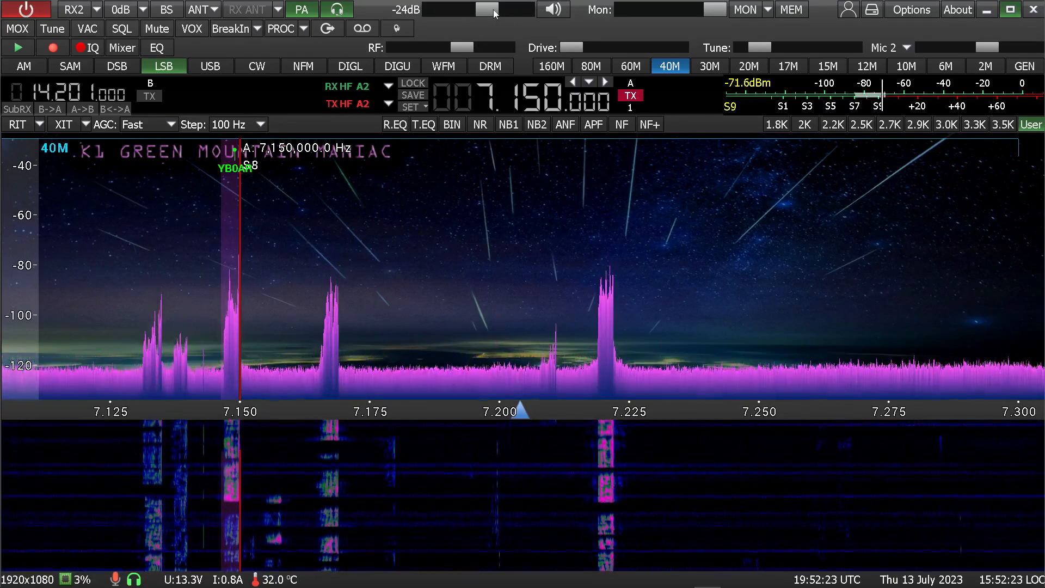
scroll(493, 9, up, 4)
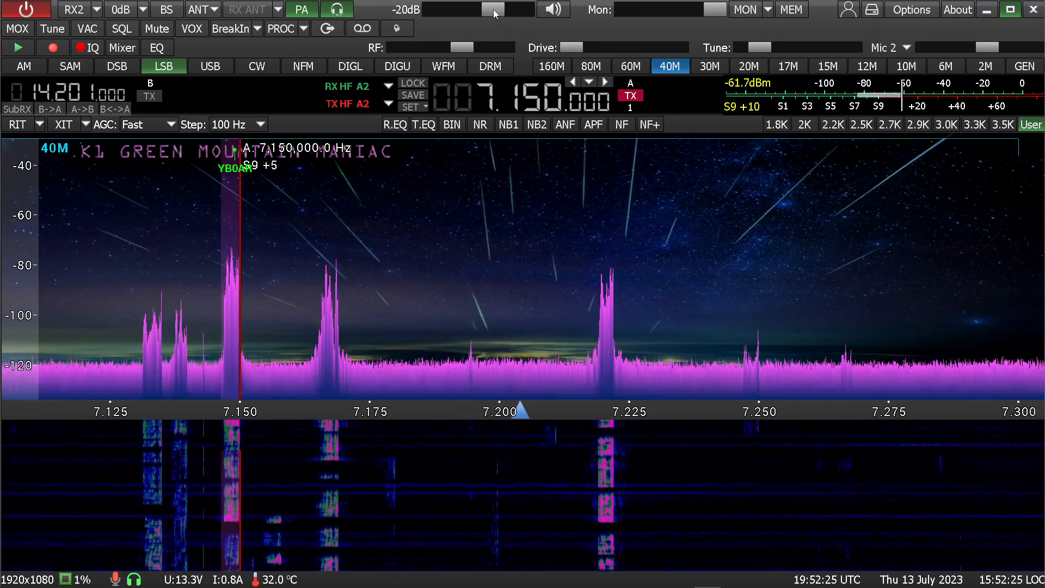
scroll(493, 9, down, 7)
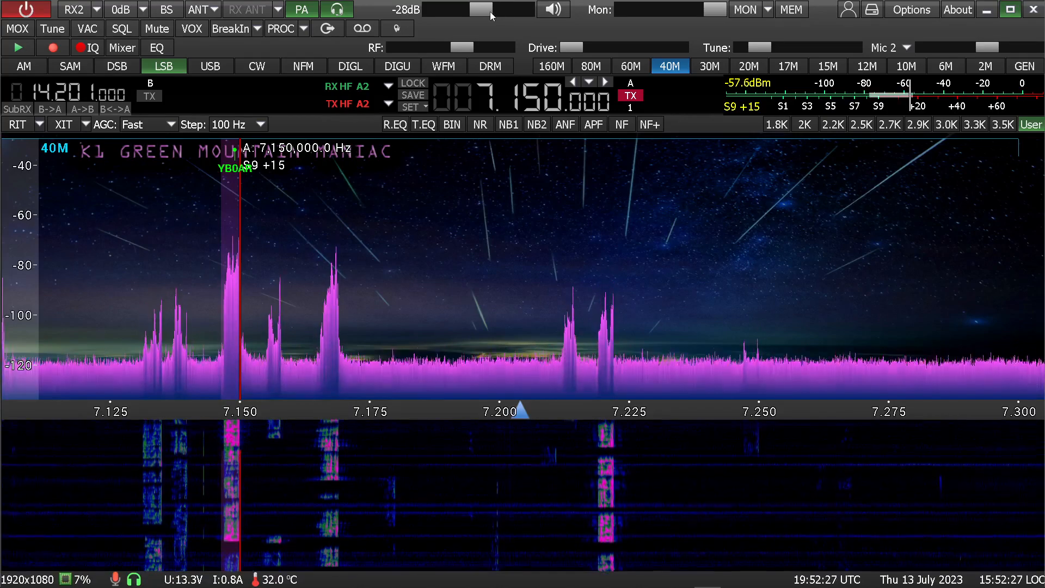
scroll(489, 12, up, 1)
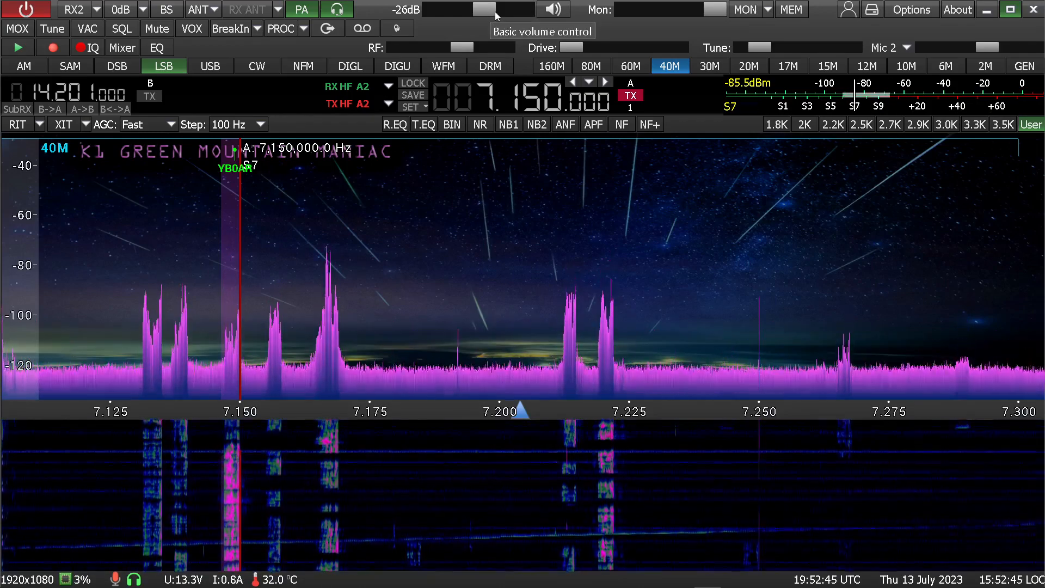
Raise the receive volume above -15 dB and reduce the RF gain slightly below 65 dB
scroll(485, 11, up, 5)
scroll(490, 10, up, 4)
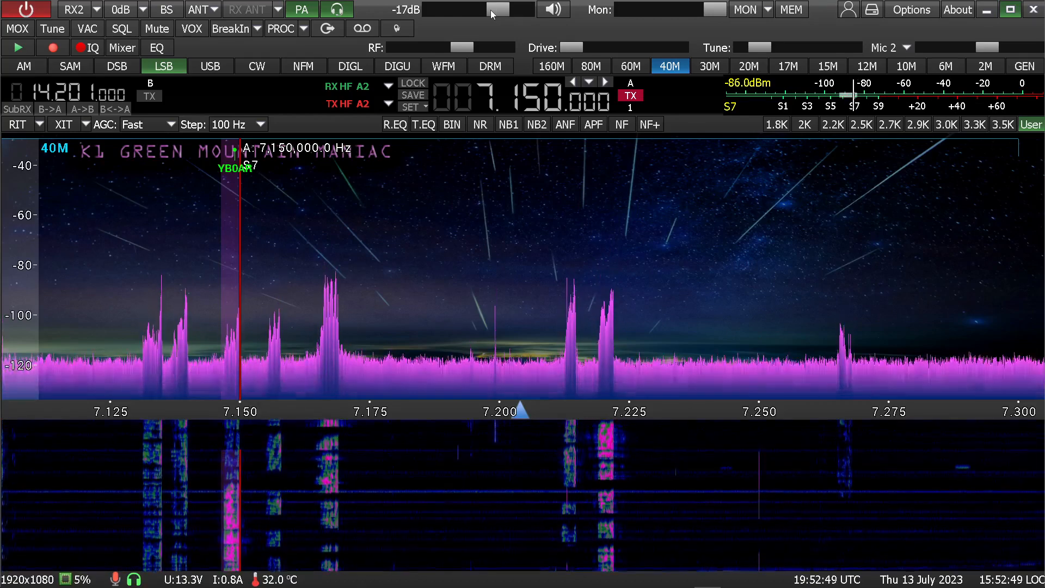
scroll(491, 9, down, 1)
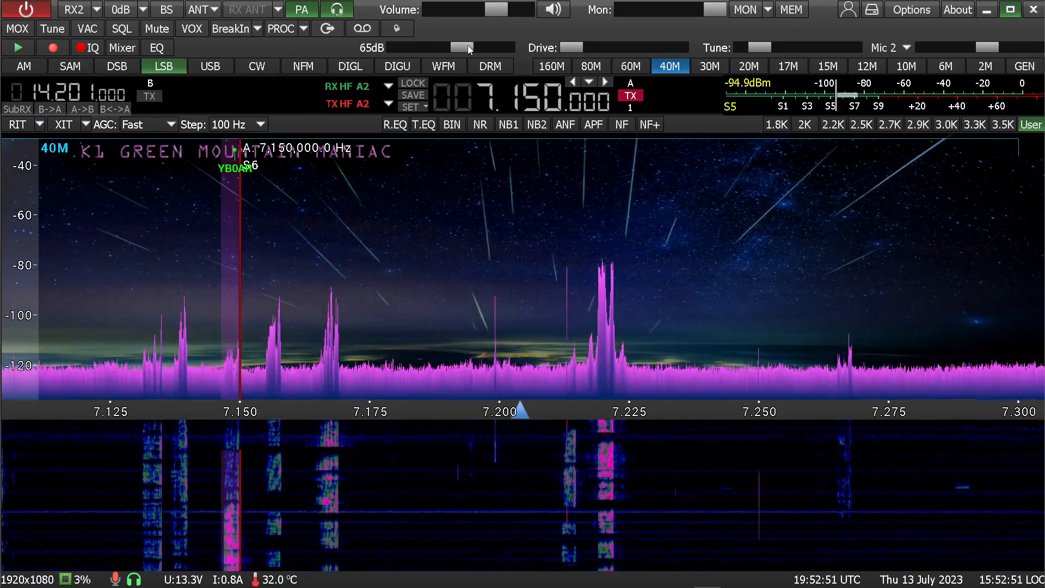
scroll(468, 46, down, 1)
scroll(499, 11, up, 3)
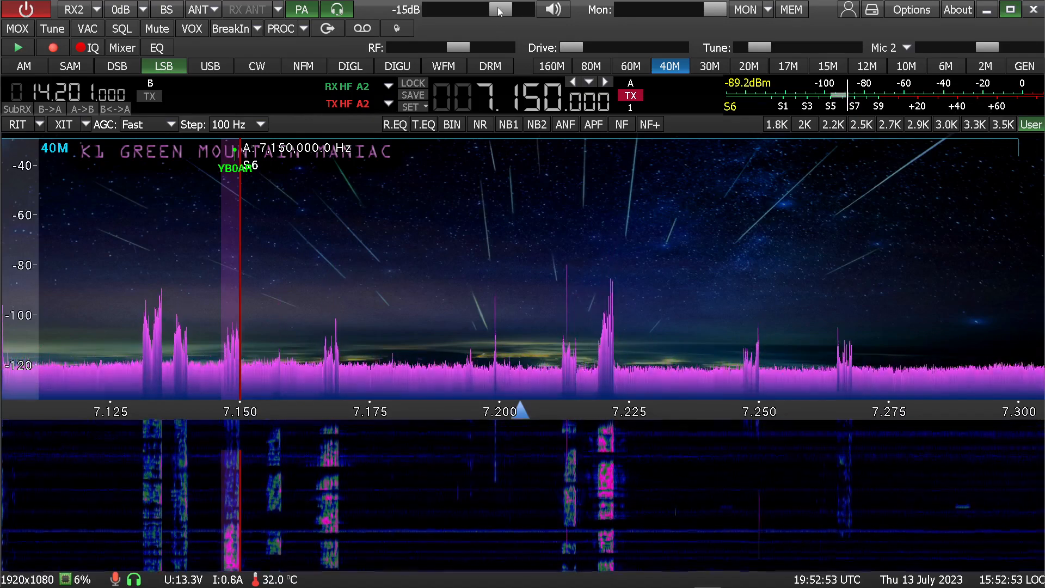
scroll(505, 10, up, 3)
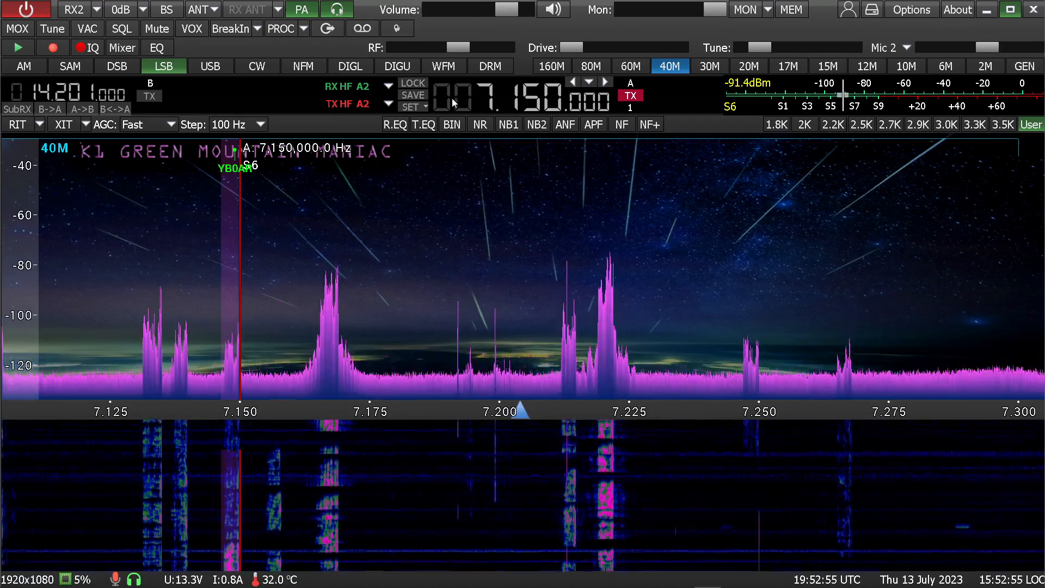
Turn on noise reduction (NR), then raise the receive volume to -6 dB and back it off slightly
click(480, 124)
scroll(512, 11, up, 5)
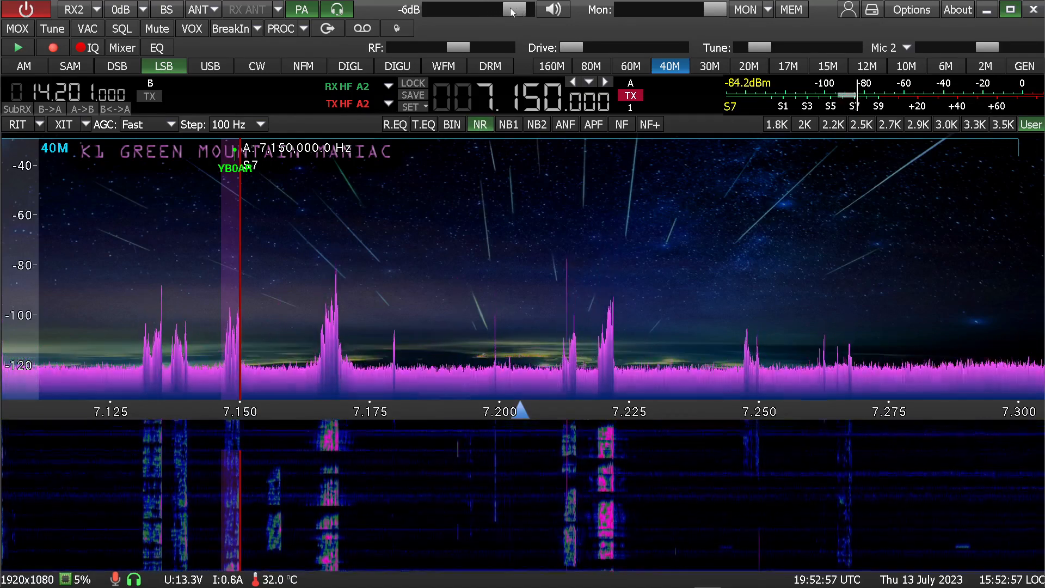
scroll(512, 8, down, 1)
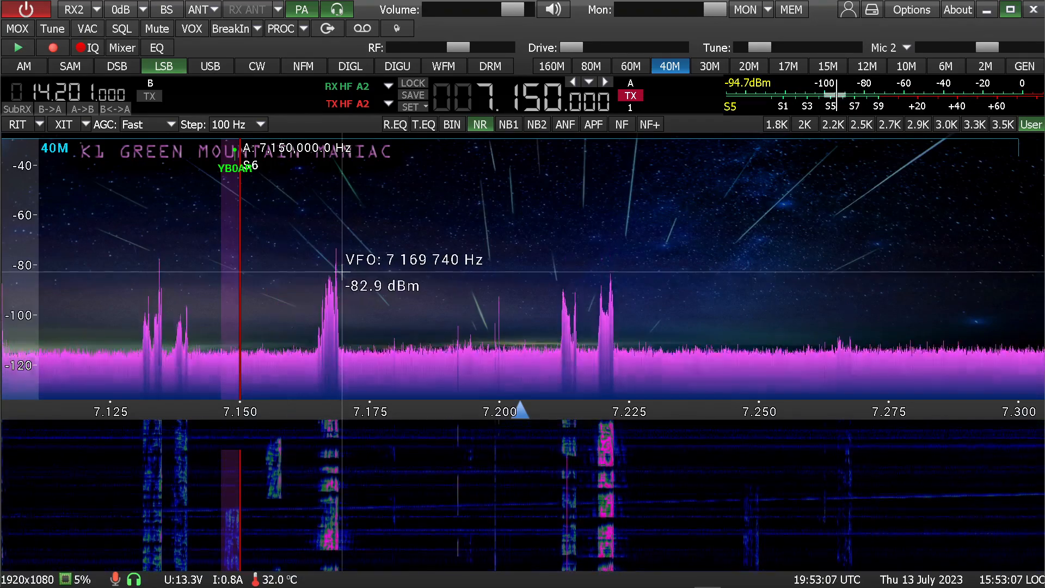
Tune receiver A to 7.169 MHz and lower the receive volume to -16 dB
click(338, 278)
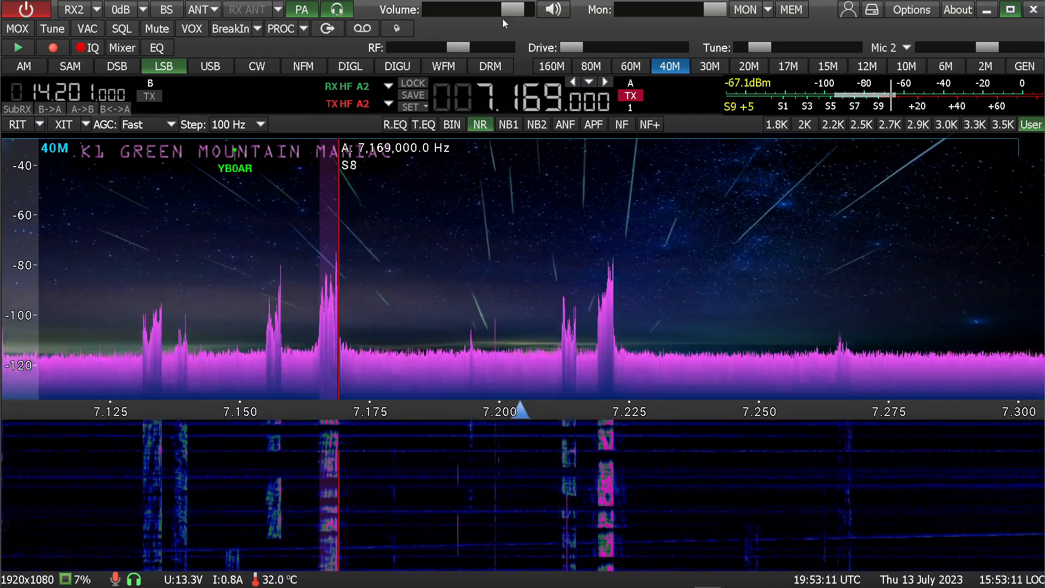
drag(517, 8, 511, 14)
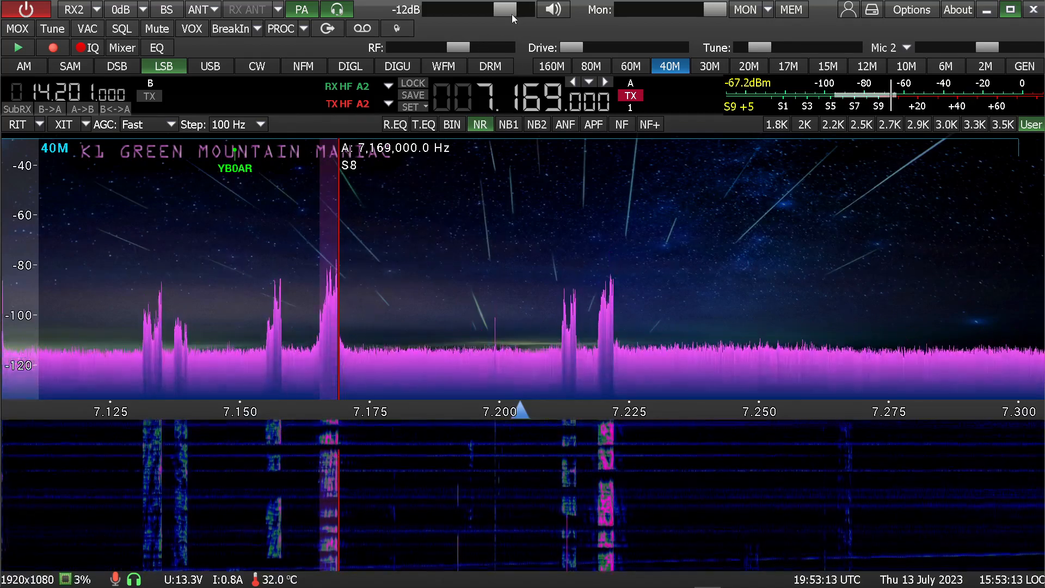
scroll(510, 13, down, 2)
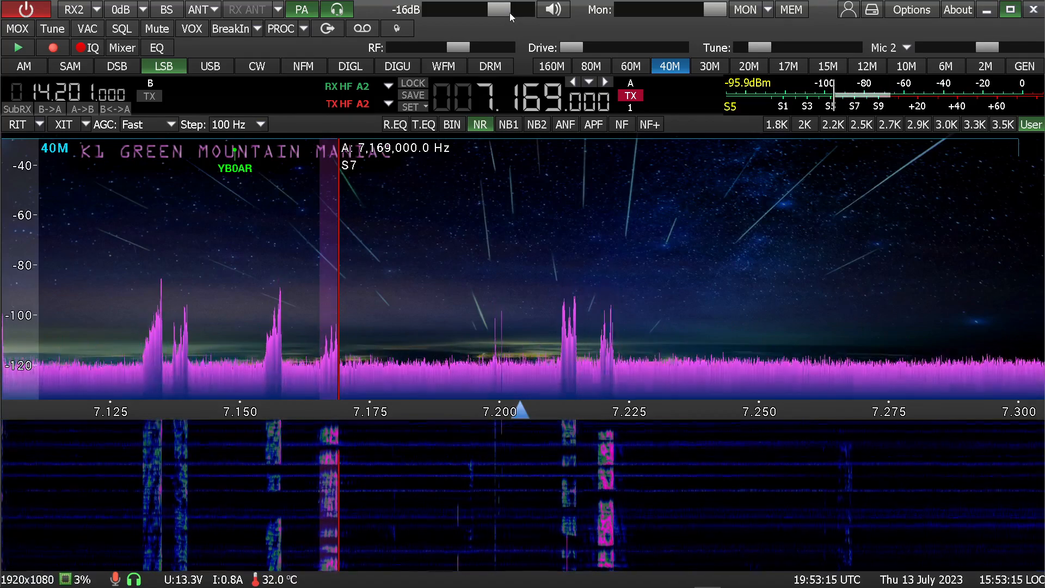
Set the receive volume to -20 dB and mute the receiver audio
scroll(509, 12, down, 1)
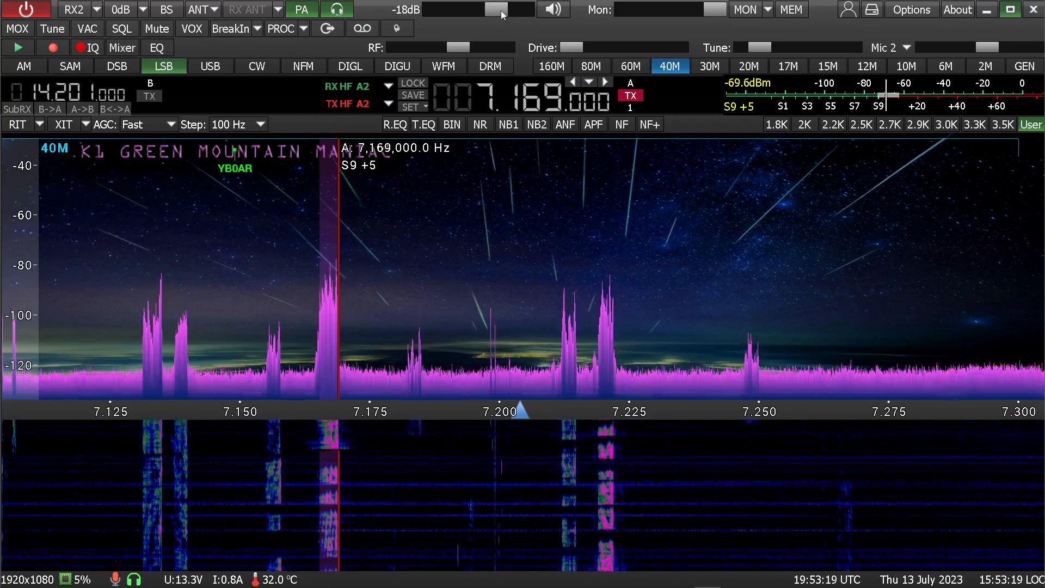
scroll(501, 12, down, 3)
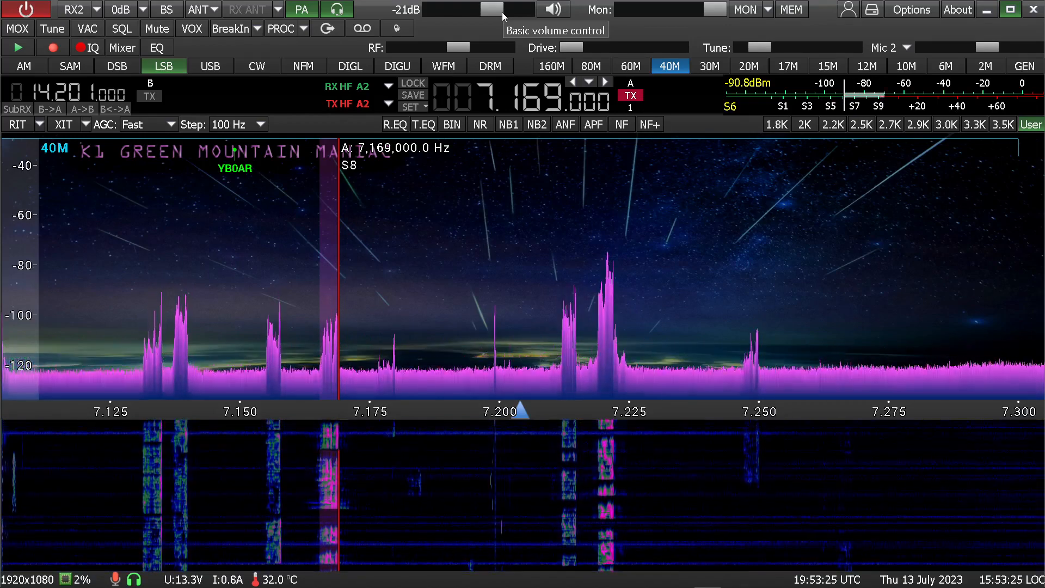
scroll(495, 11, up, 1)
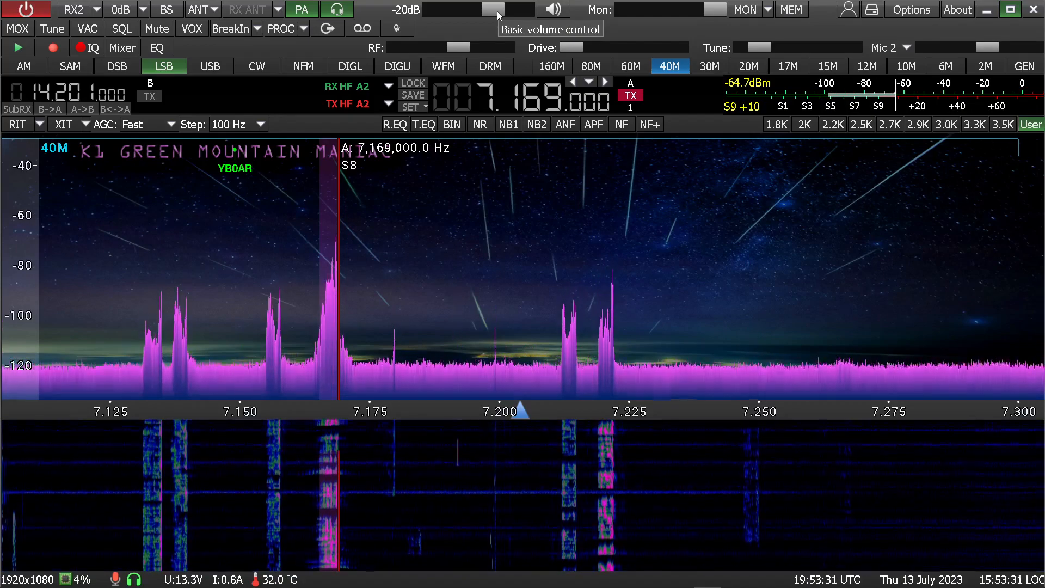
click(557, 16)
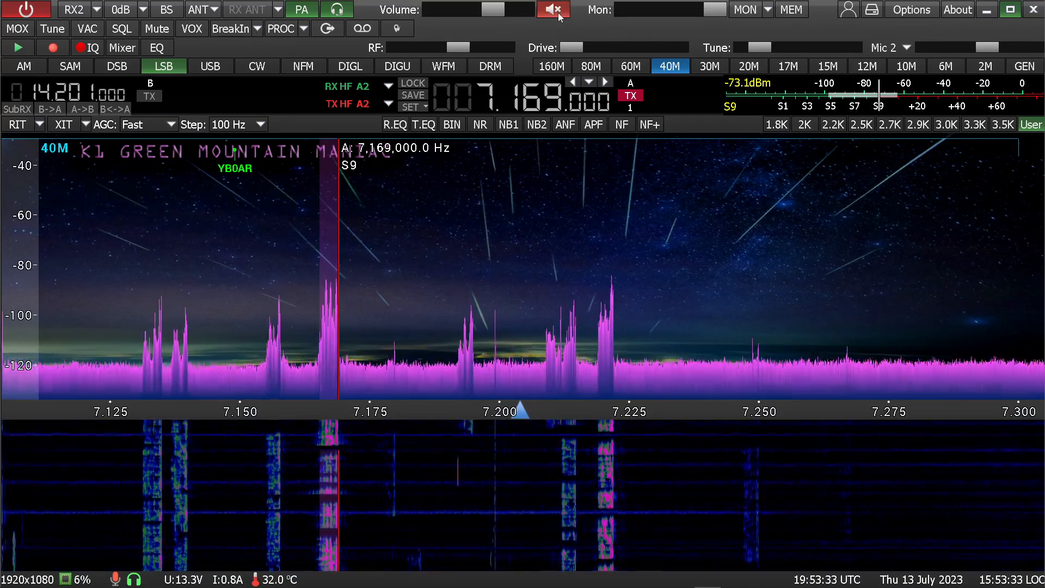